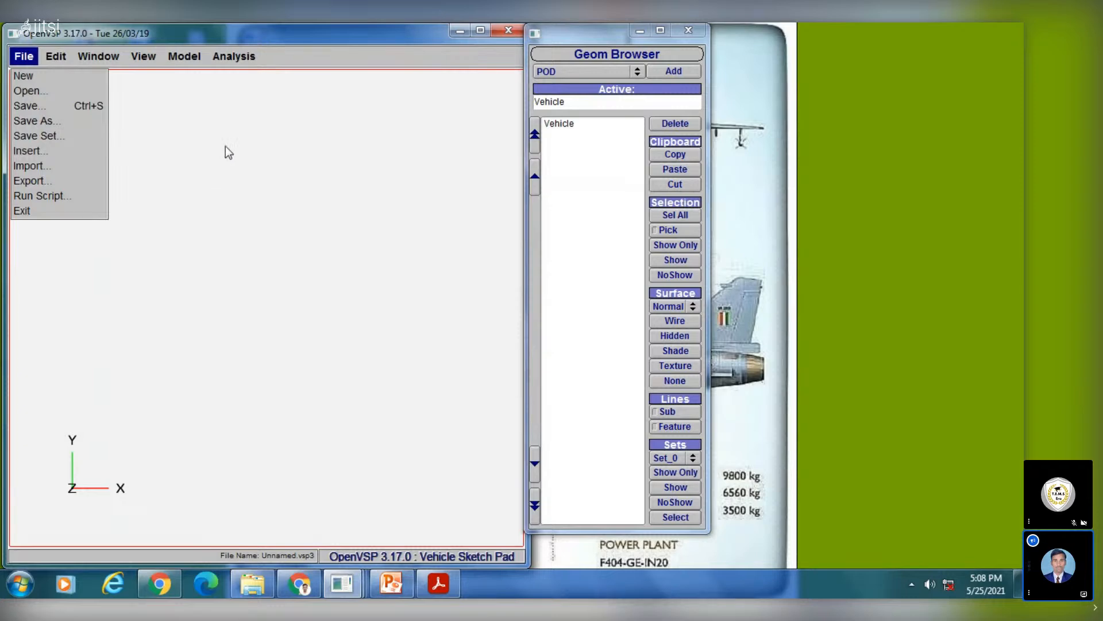
click(231, 57)
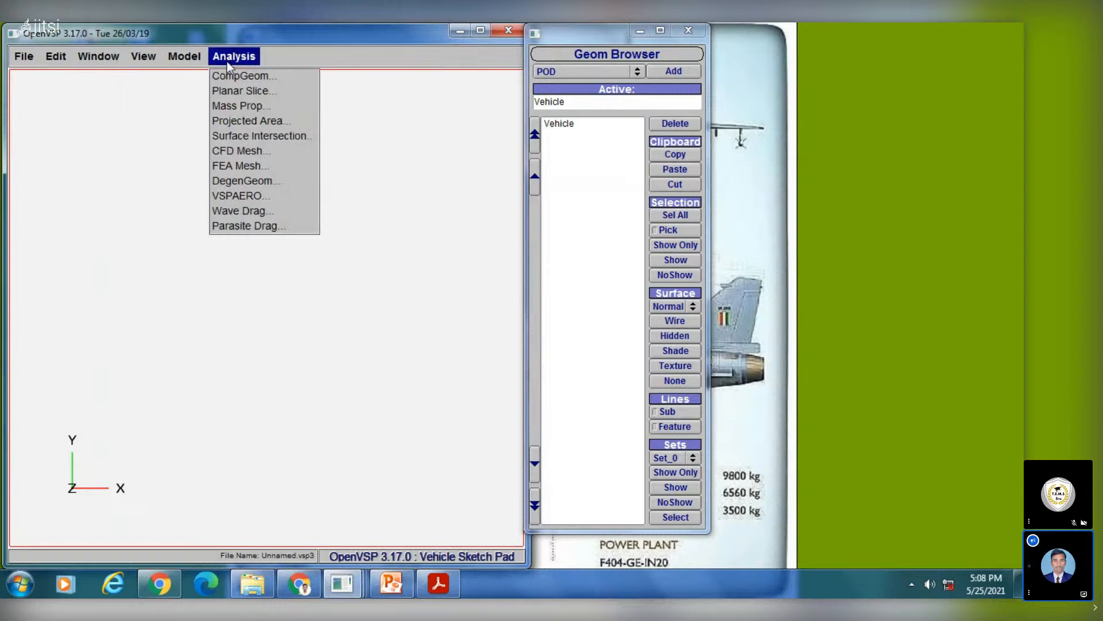
mouse_move(23, 58)
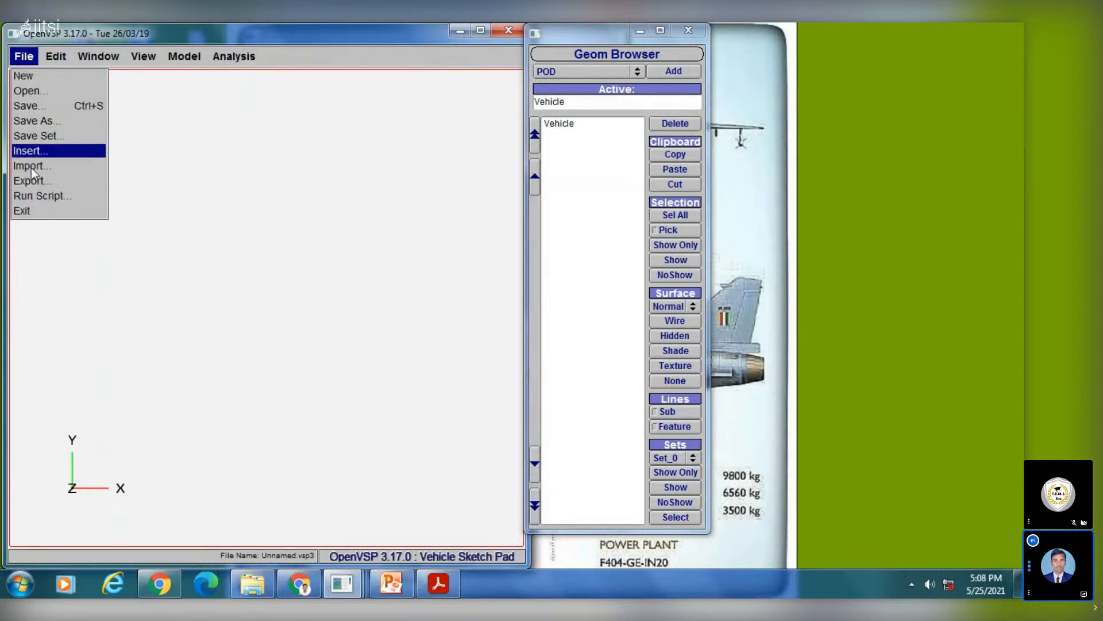
mouse_move(57, 57)
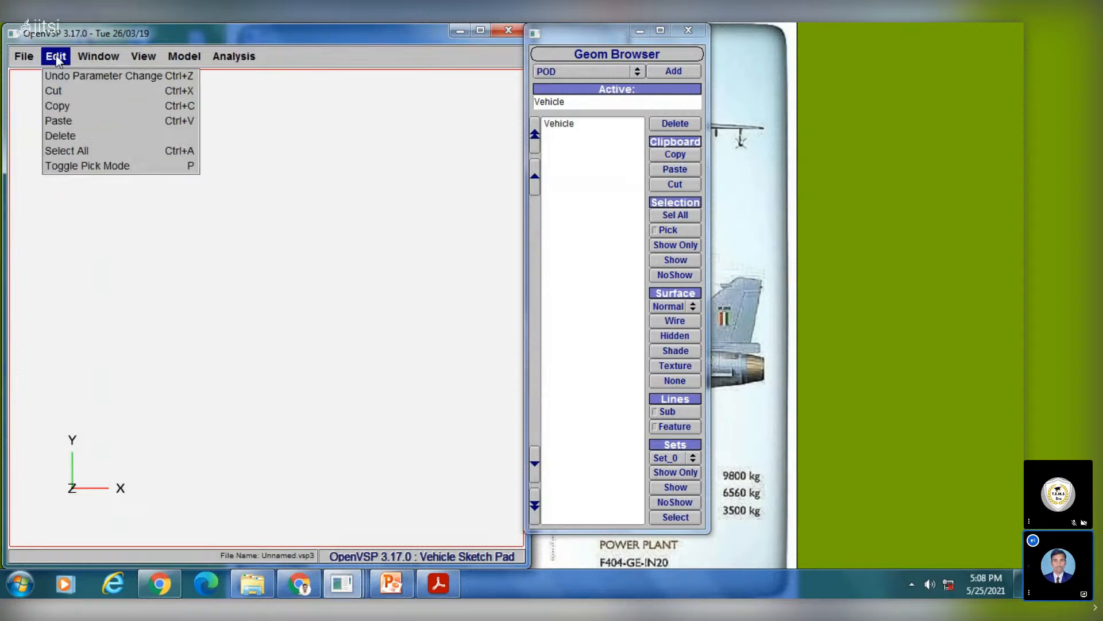
mouse_move(95, 50)
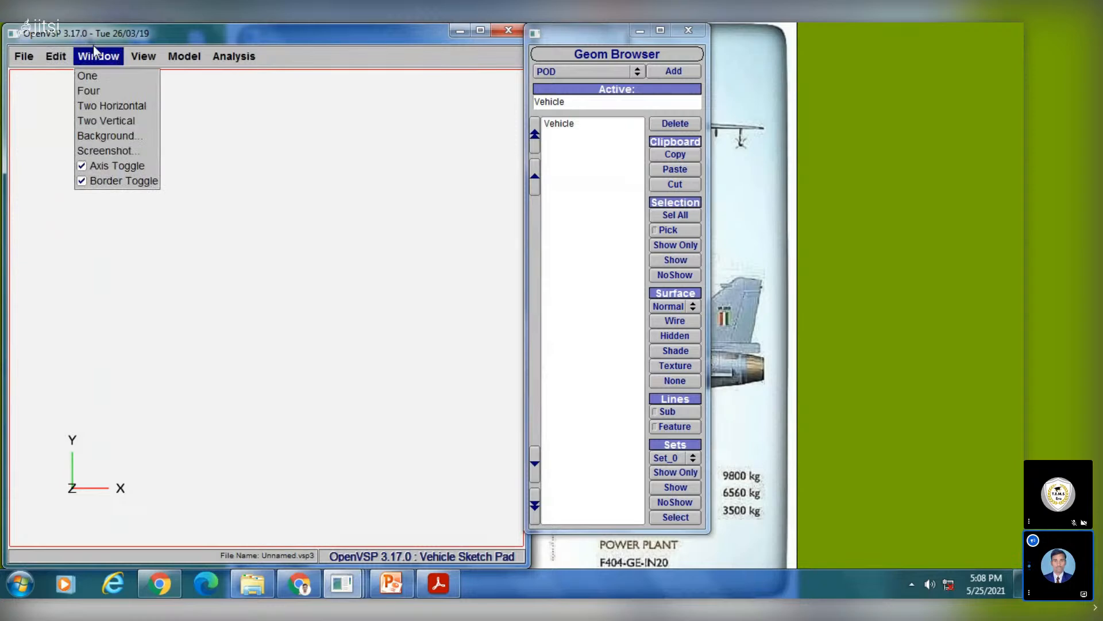
mouse_move(184, 57)
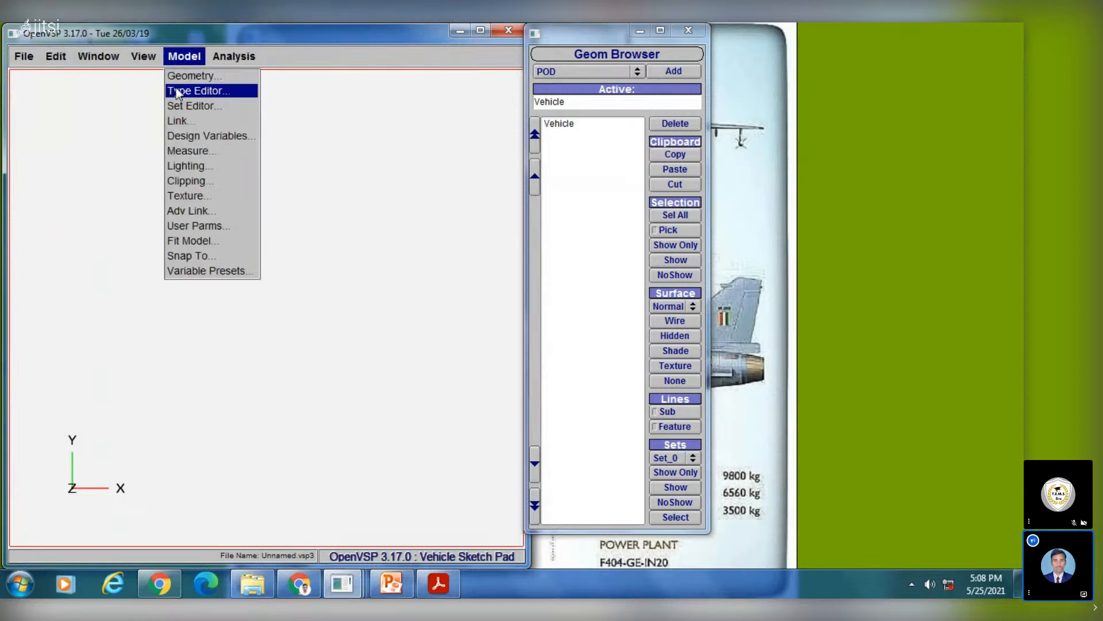
Step: Examine the VSPAERO overview, advanced, control grouping and viewer console settings, and close the VSPAERO window
mouse_move(243, 66)
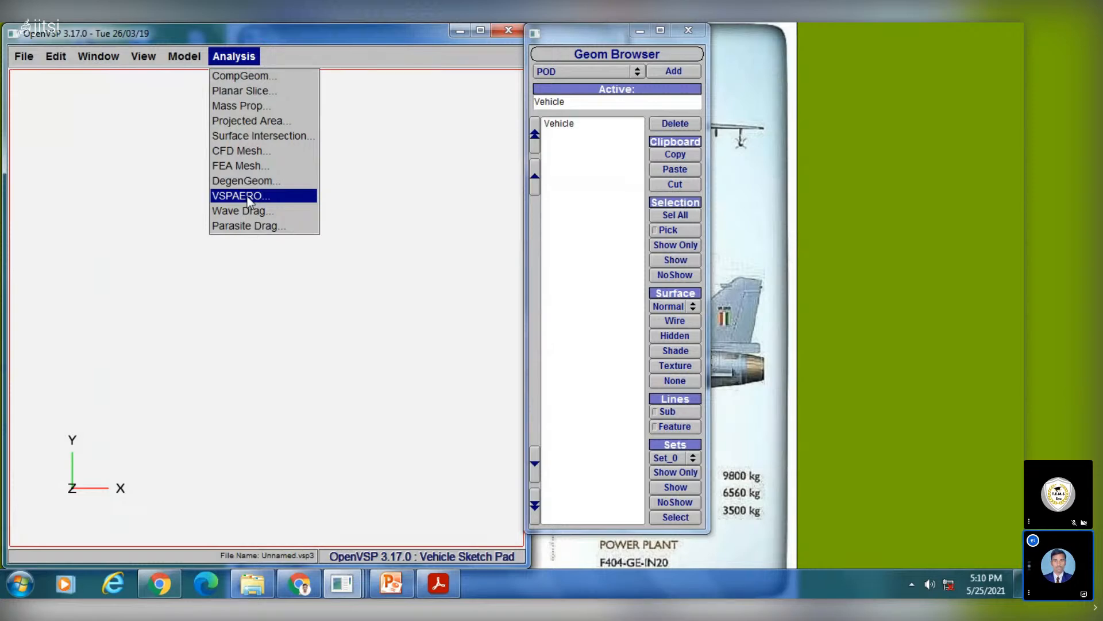
click(247, 197)
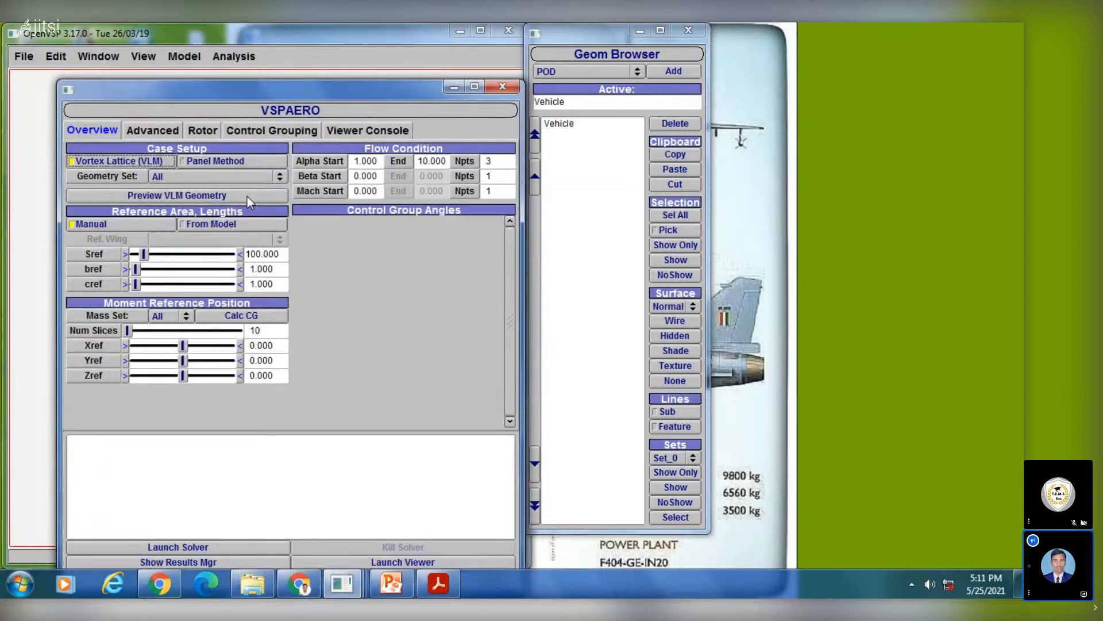
click(153, 132)
click(237, 131)
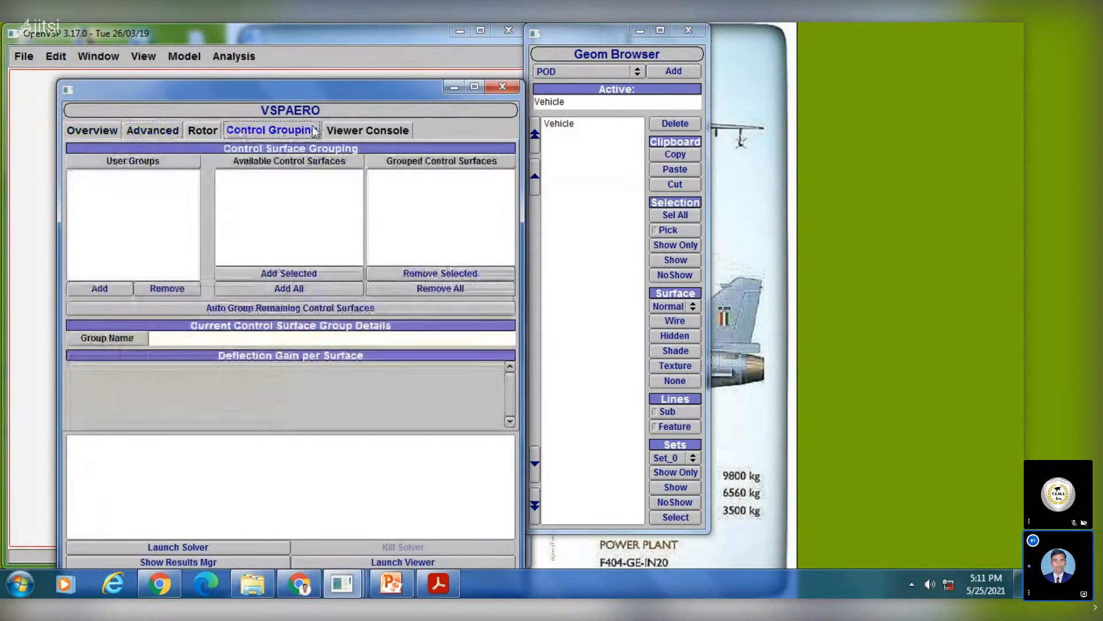
click(352, 131)
click(86, 130)
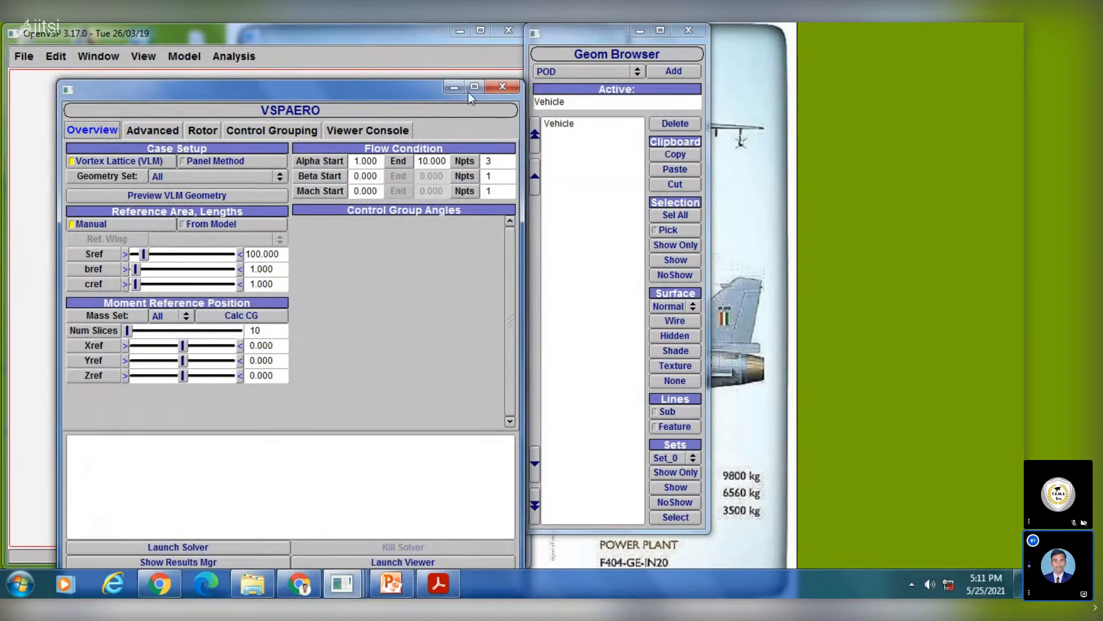
click(502, 88)
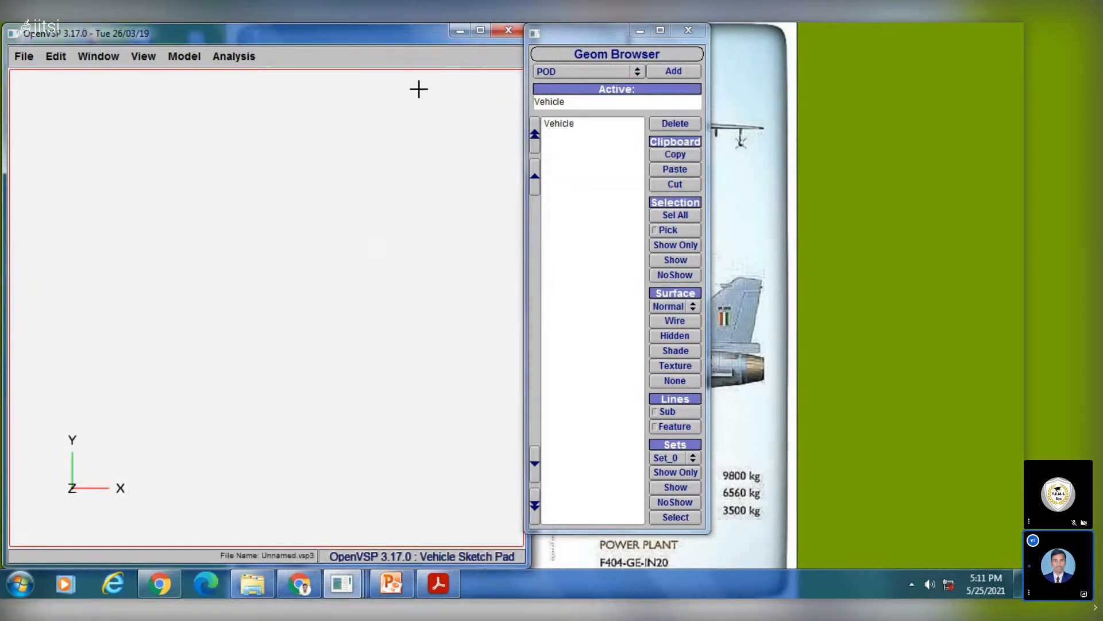
Step: Examine the CompGeom export settings and the locations available for its .txt and .csv output files without choosing a file
click(236, 56)
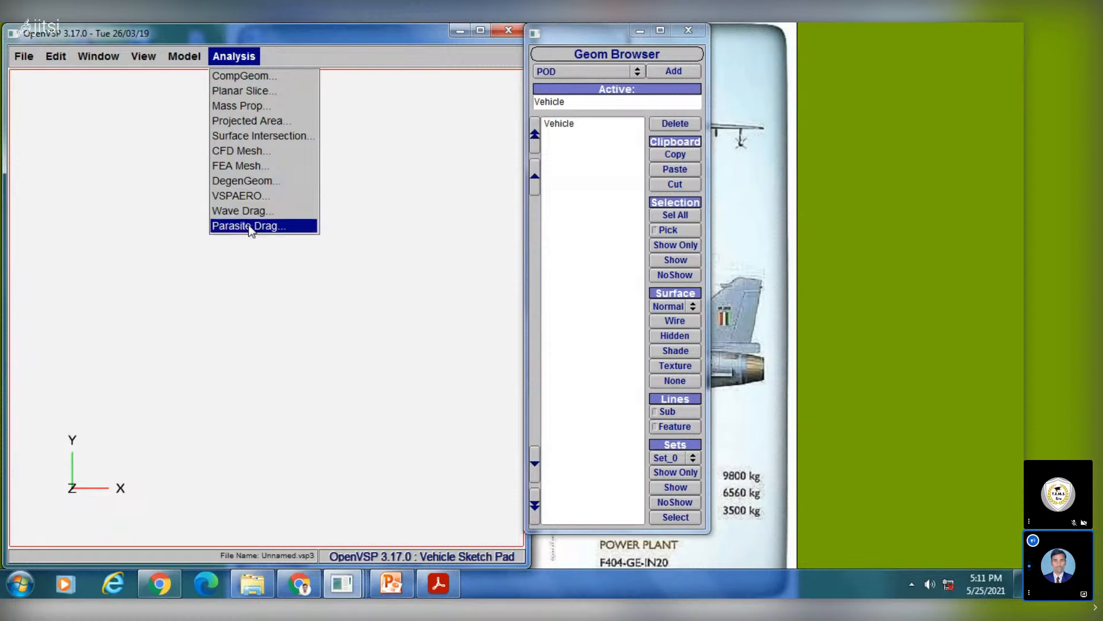
click(242, 78)
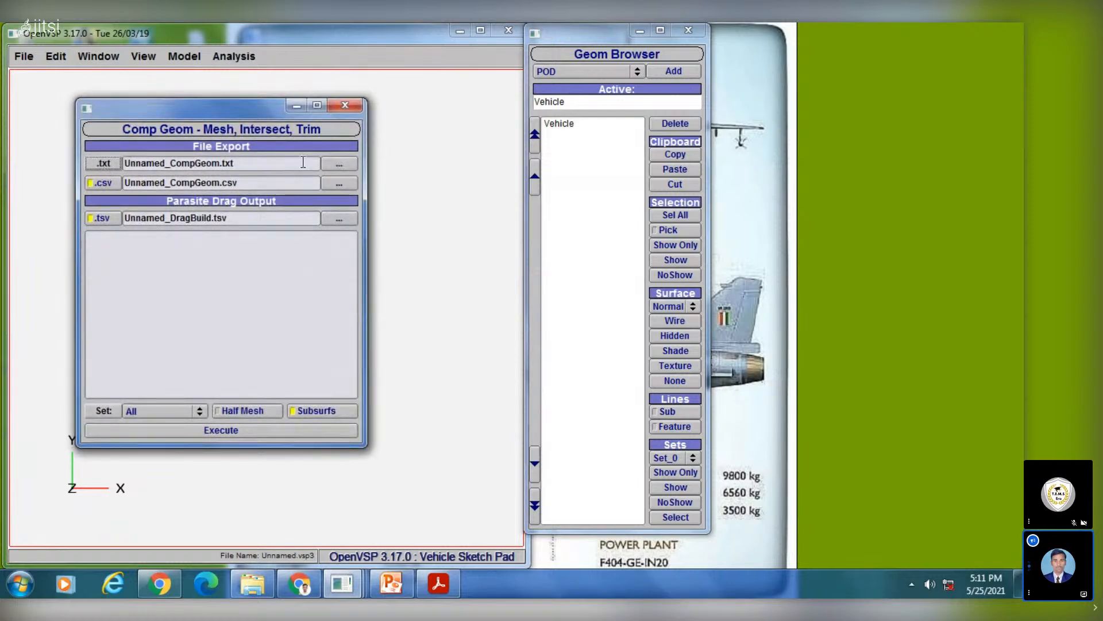
click(334, 165)
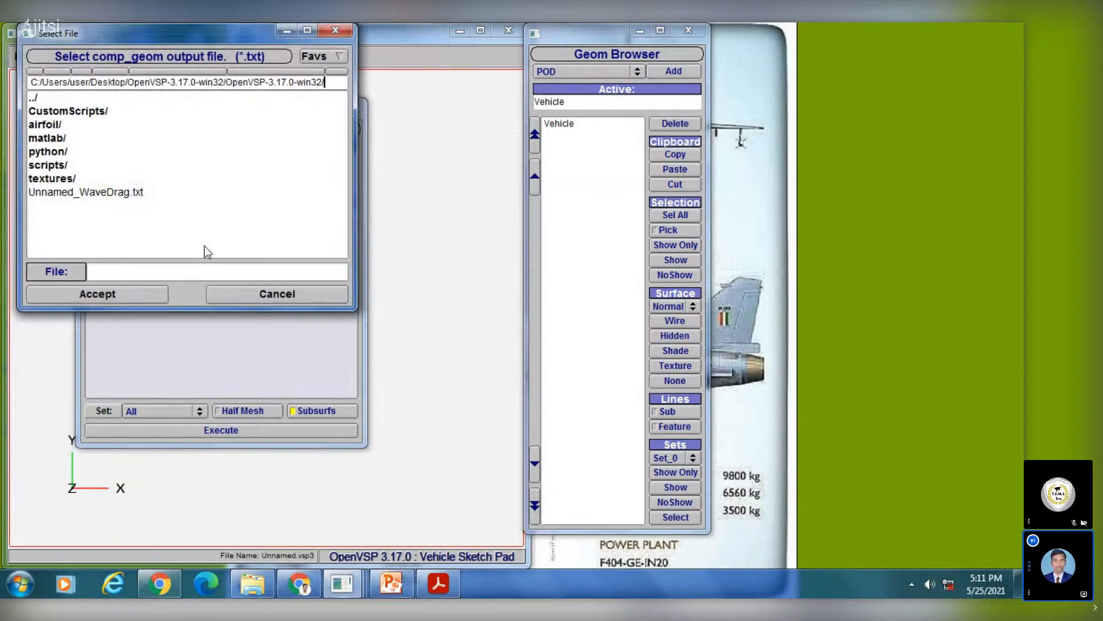
click(253, 293)
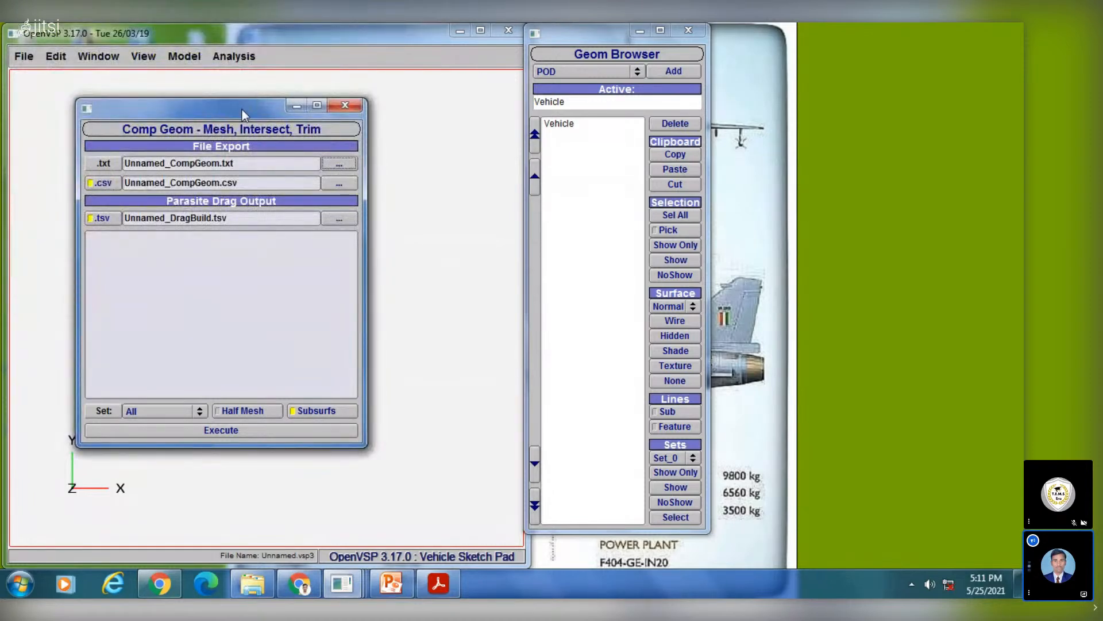
drag(243, 108, 317, 89)
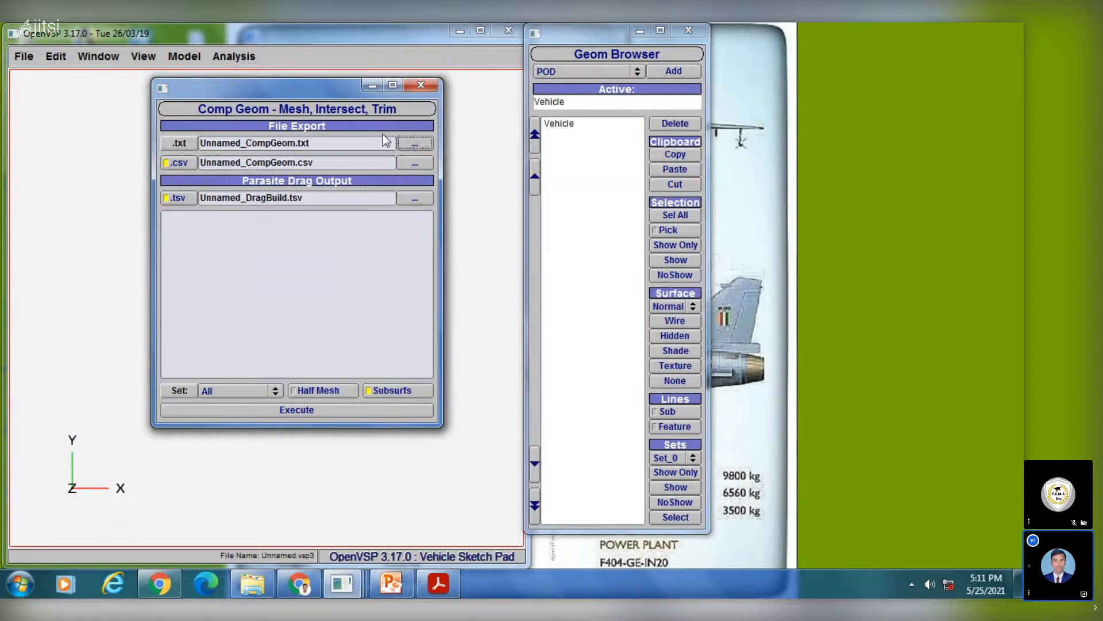
click(415, 143)
click(289, 294)
click(414, 162)
click(275, 295)
click(407, 144)
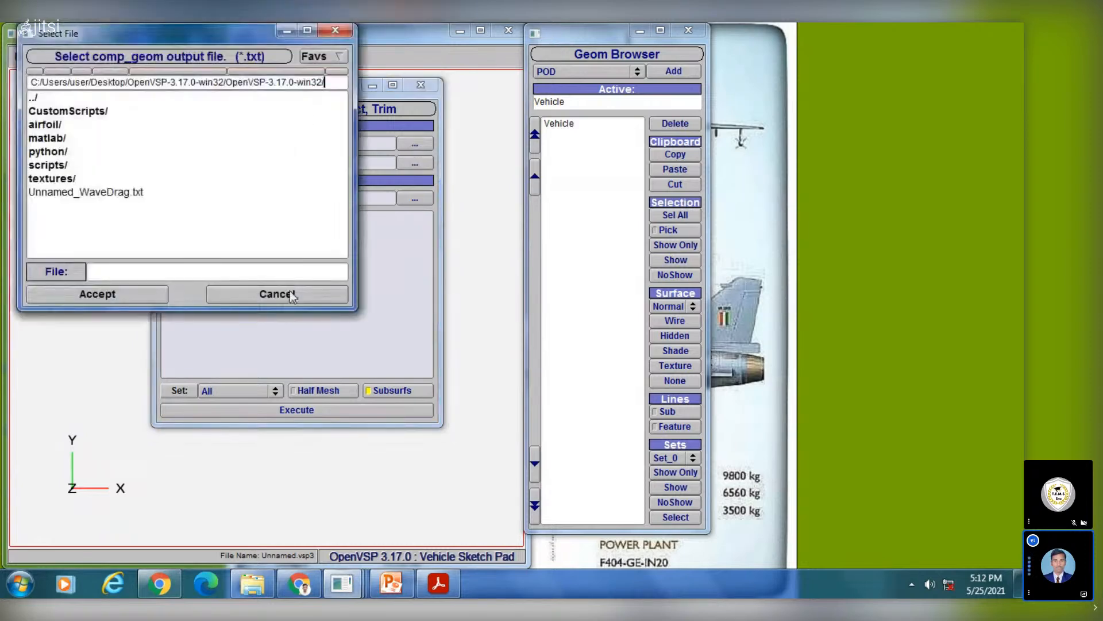
click(290, 290)
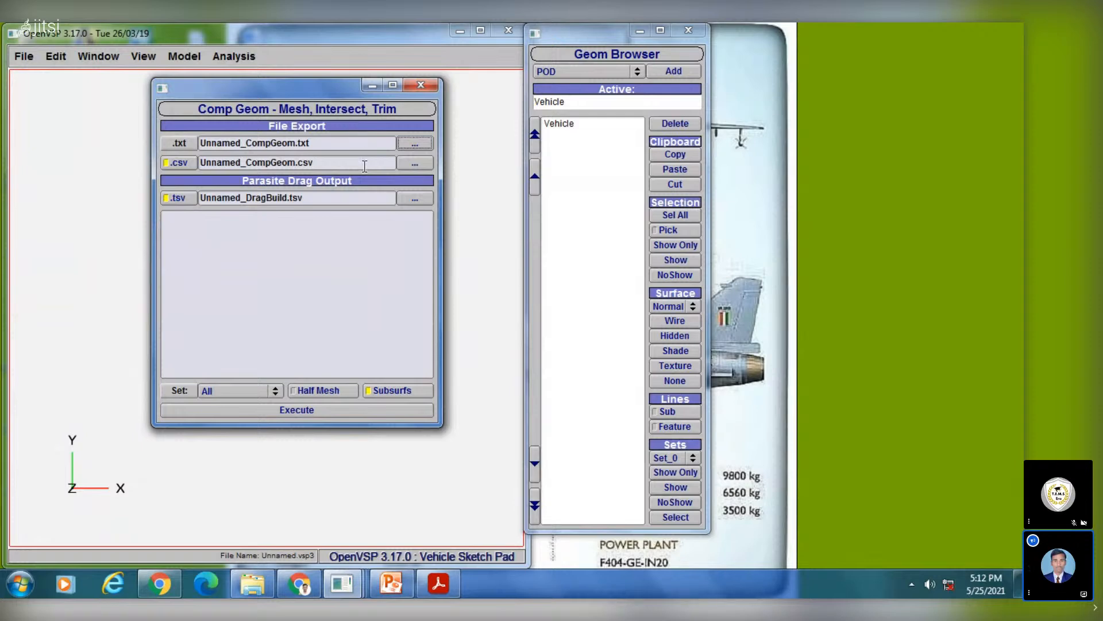
Step: View the geometry sets available for CompGeom, try the Half Mesh option on and off, and close the window
click(238, 392)
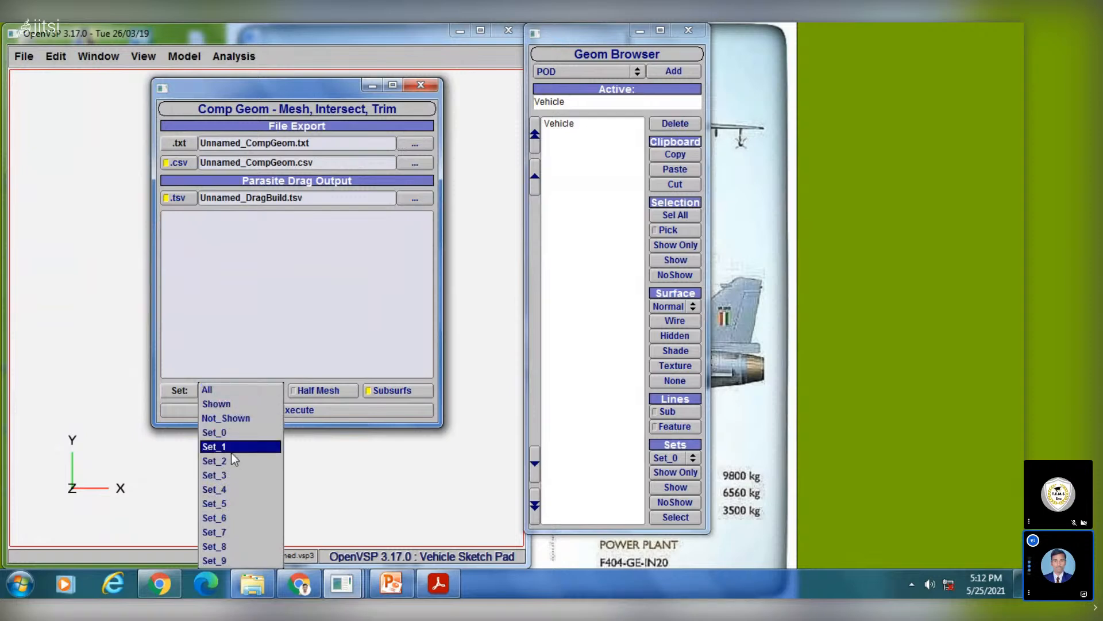
click(247, 349)
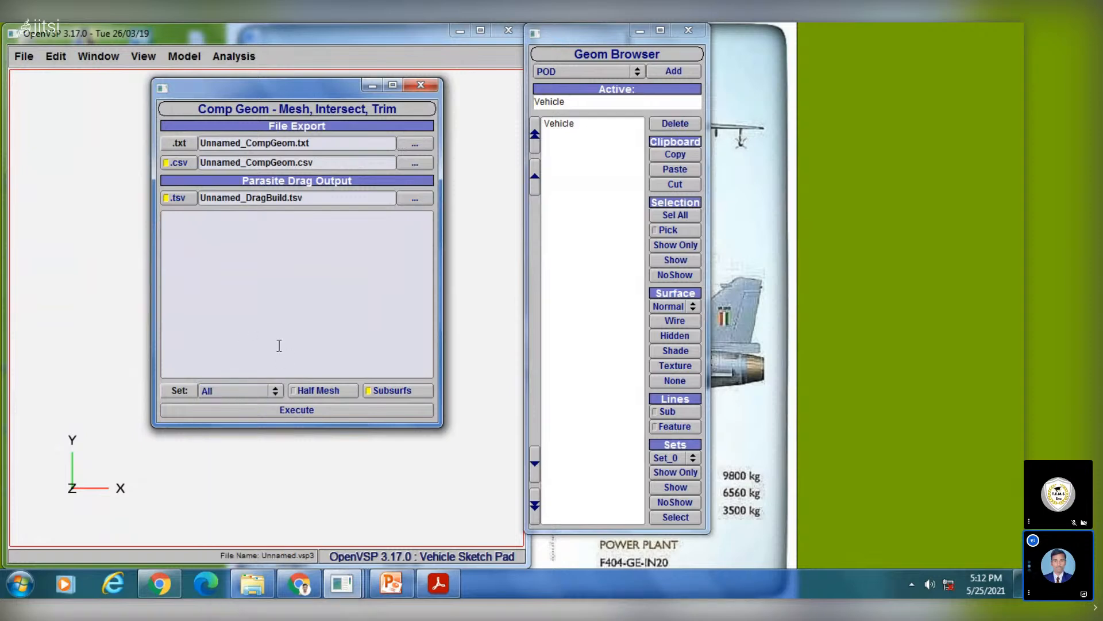
click(320, 393)
click(306, 391)
click(421, 86)
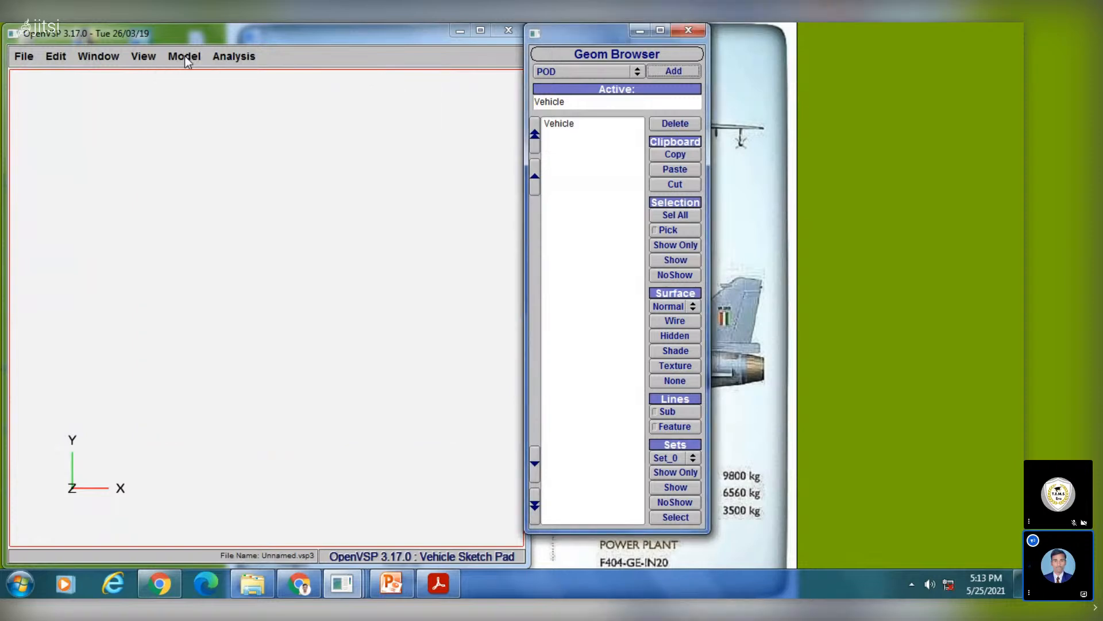
click(230, 57)
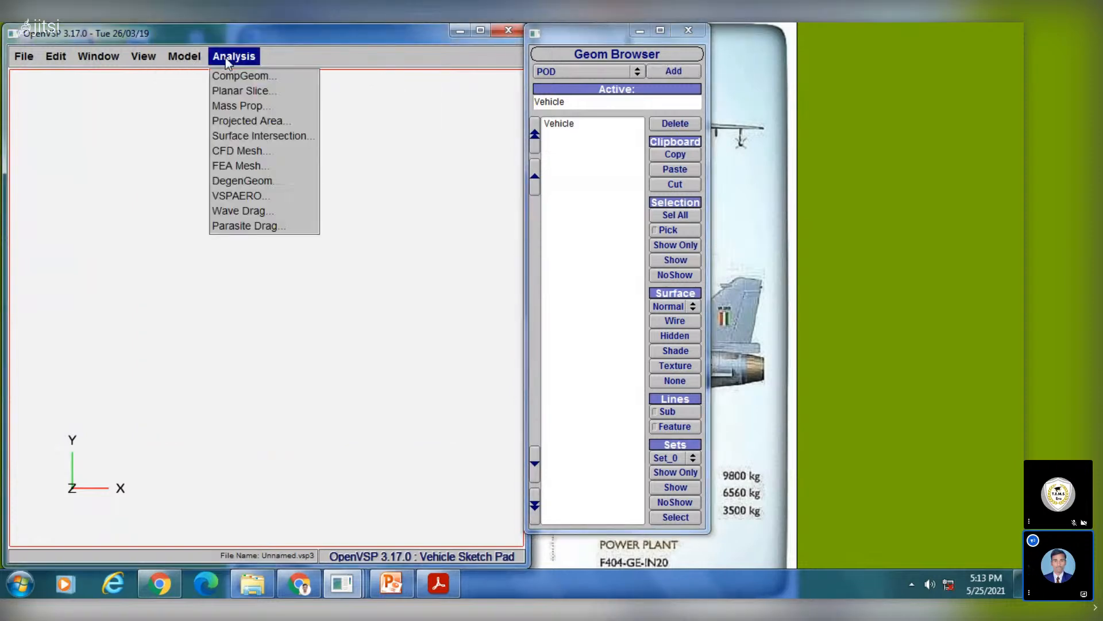
click(237, 78)
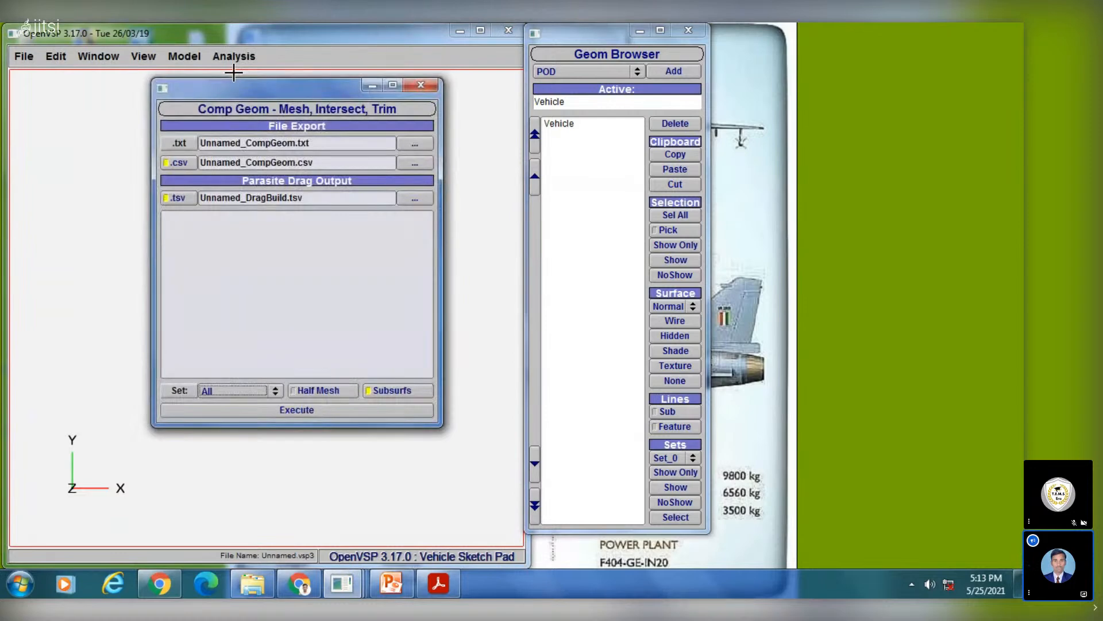
click(416, 88)
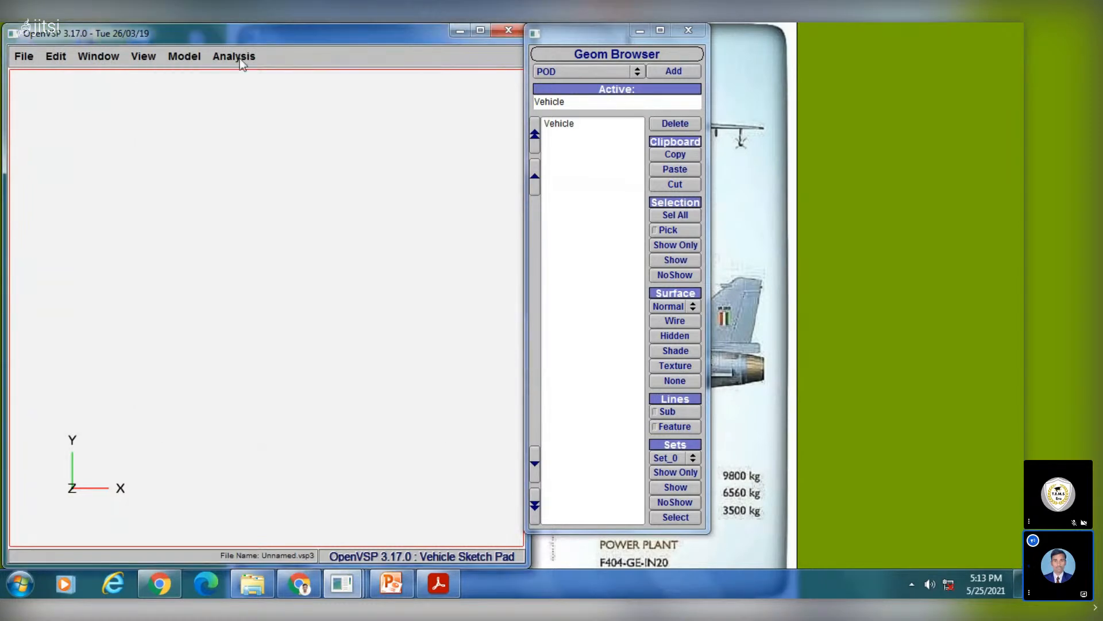
Step: Start planar slicing with 17 slices normal to the Y-Axis, and check where its output file can be saved
click(230, 57)
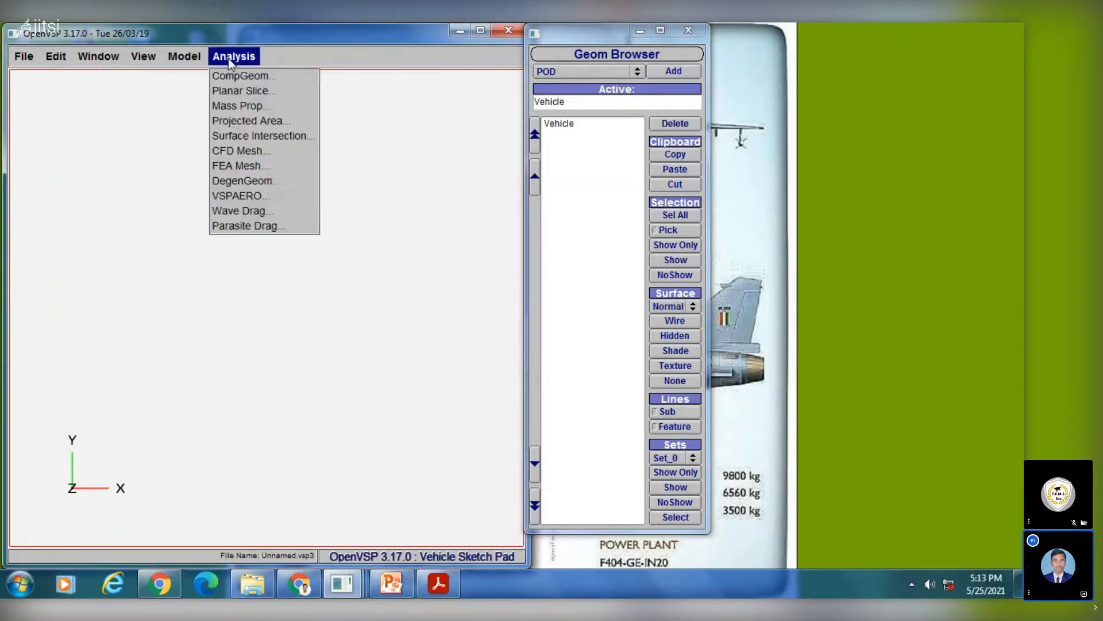
click(237, 92)
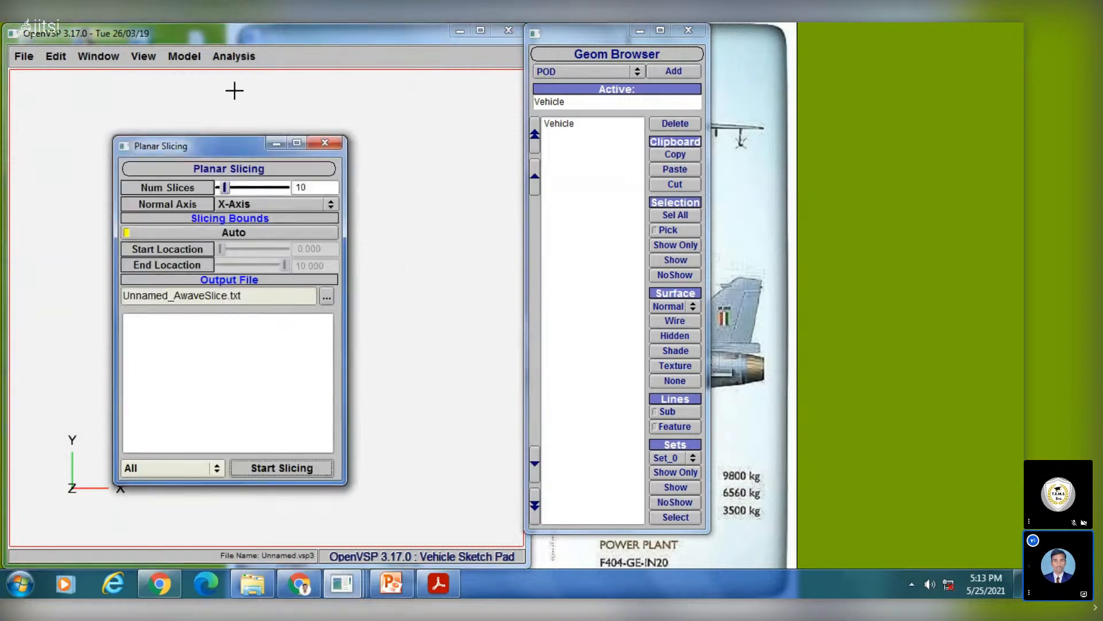
click(231, 204)
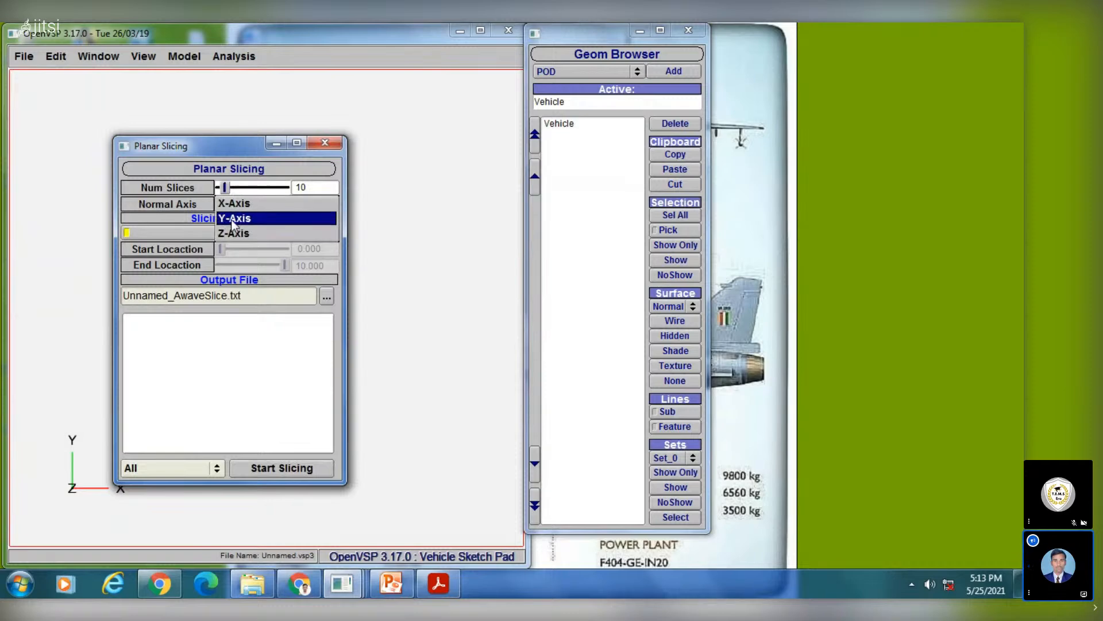
click(232, 219)
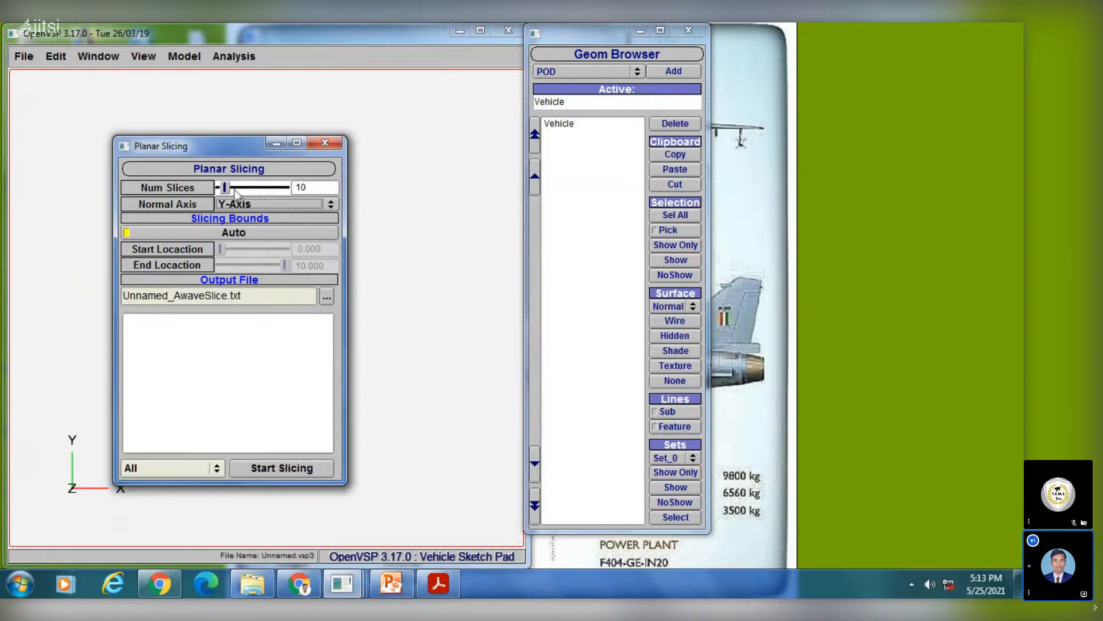
mouse_move(225, 188)
mouse_down()
mouse_move(253, 190)
mouse_move(218, 189)
mouse_move(242, 186)
mouse_move(230, 187)
mouse_up()
click(279, 467)
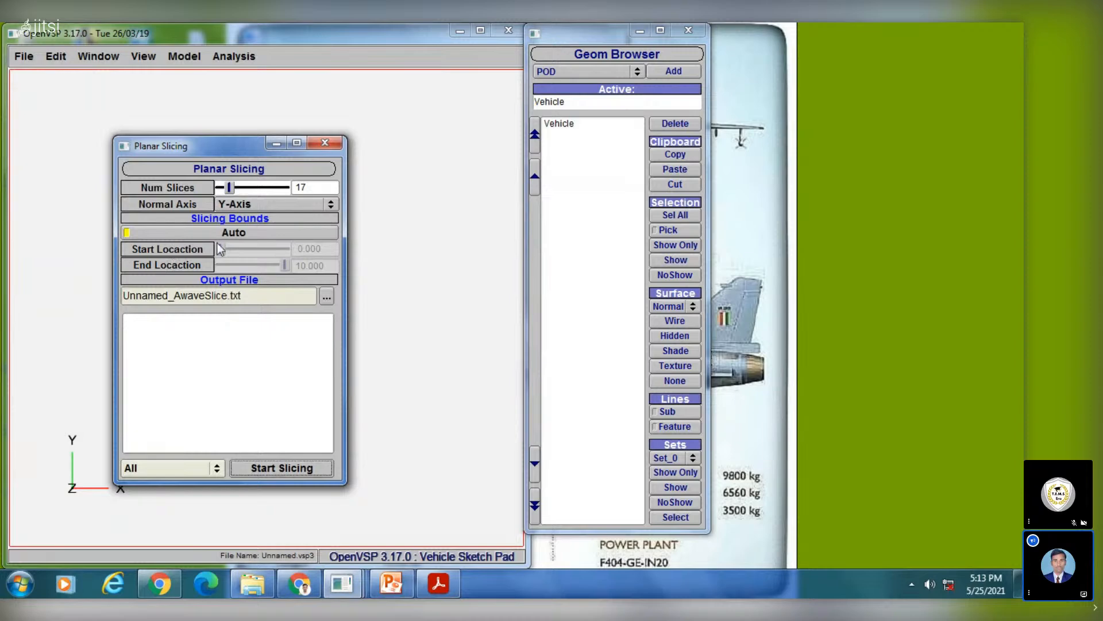
click(324, 297)
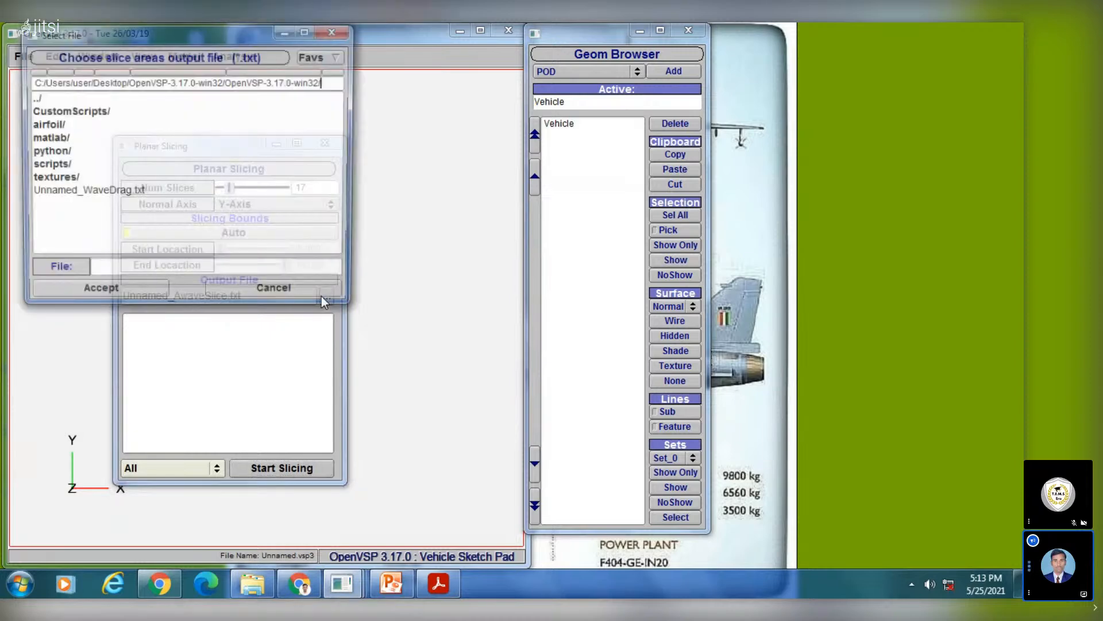
click(291, 295)
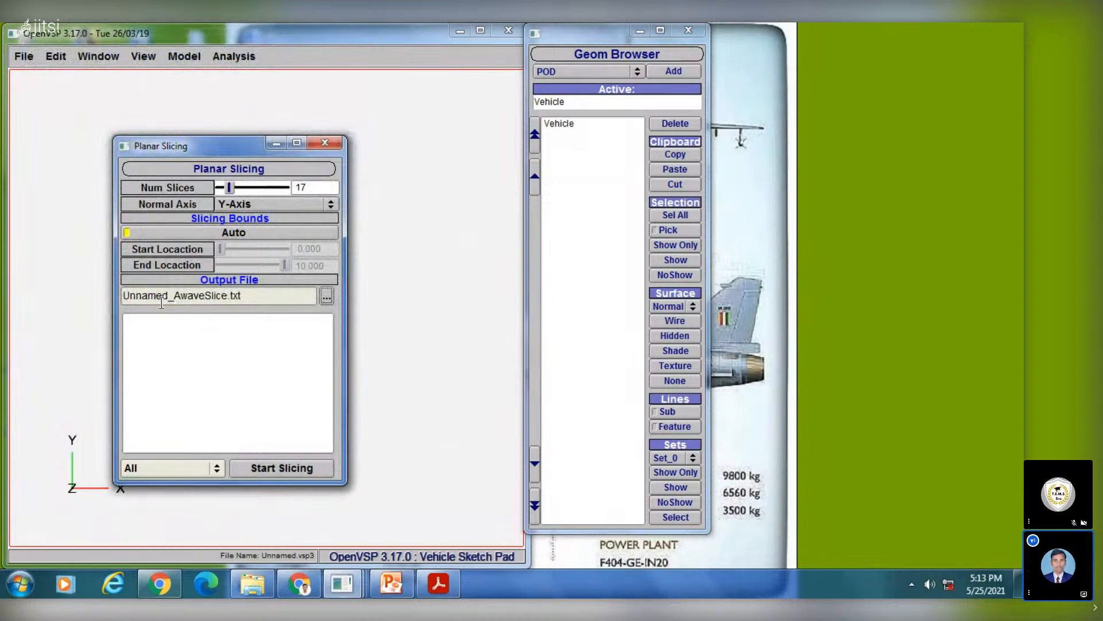
Step: Set planar slicing to 15 slices, keep the Y-Axis as the normal axis, and close the Planar Slicing window
mouse_move(230, 187)
mouse_down()
mouse_move(216, 185)
mouse_move(228, 187)
mouse_up()
click(230, 203)
click(236, 216)
click(238, 204)
click(240, 185)
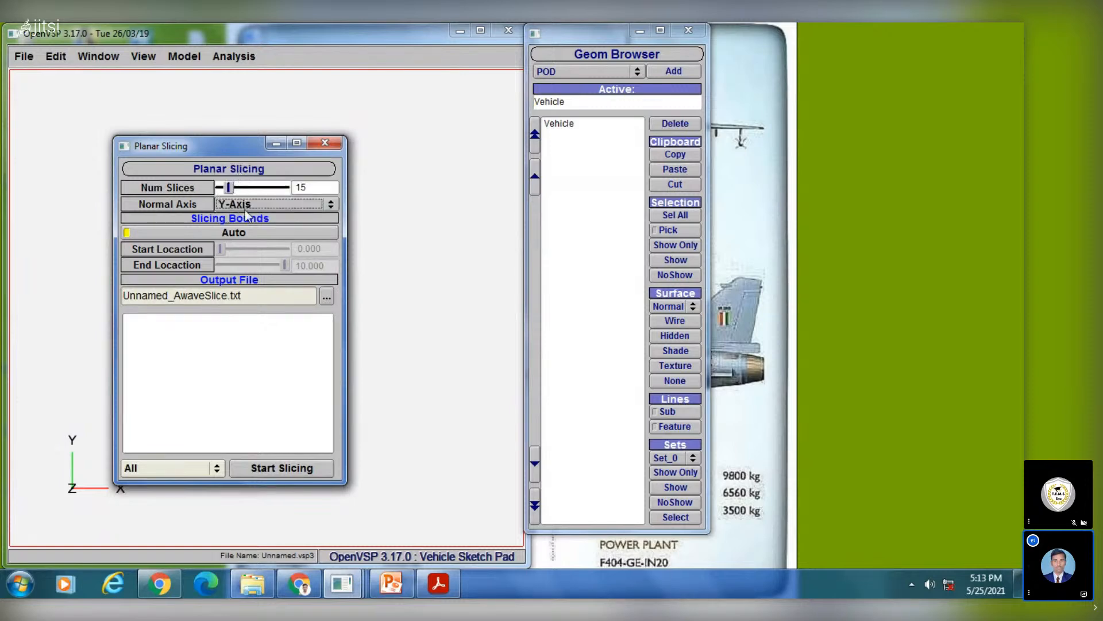
click(244, 205)
click(245, 188)
click(241, 208)
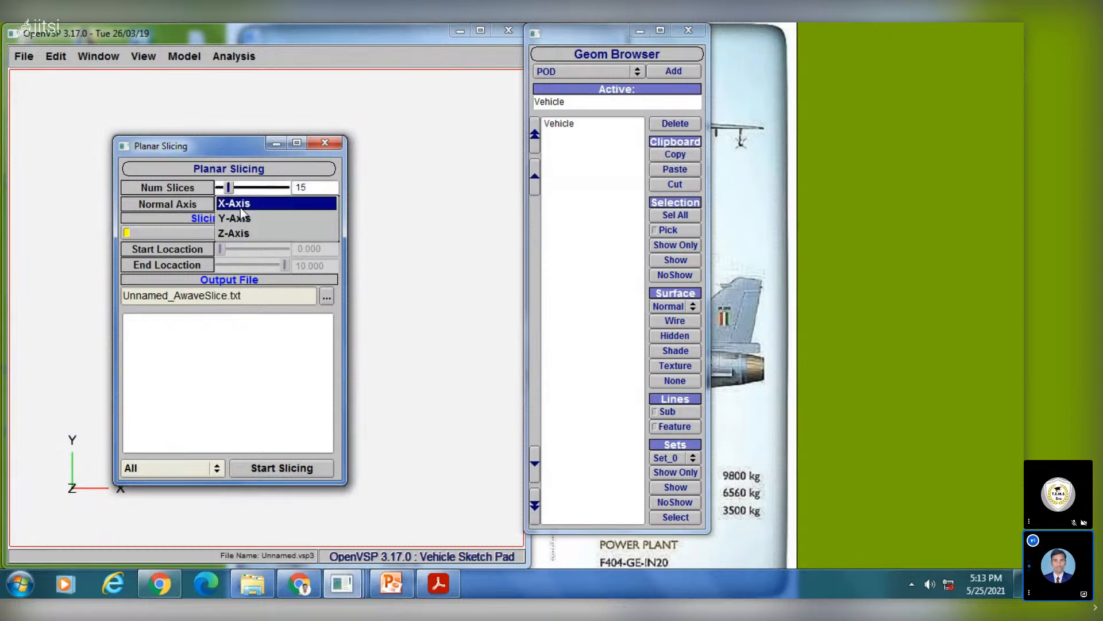
click(240, 219)
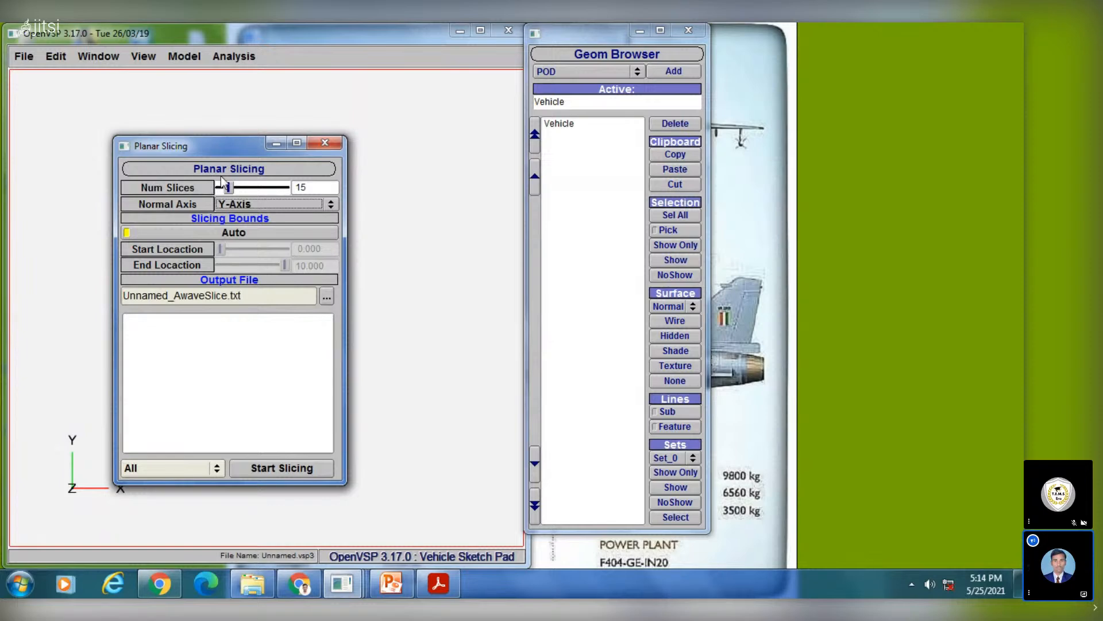
double_click(310, 185)
click(323, 143)
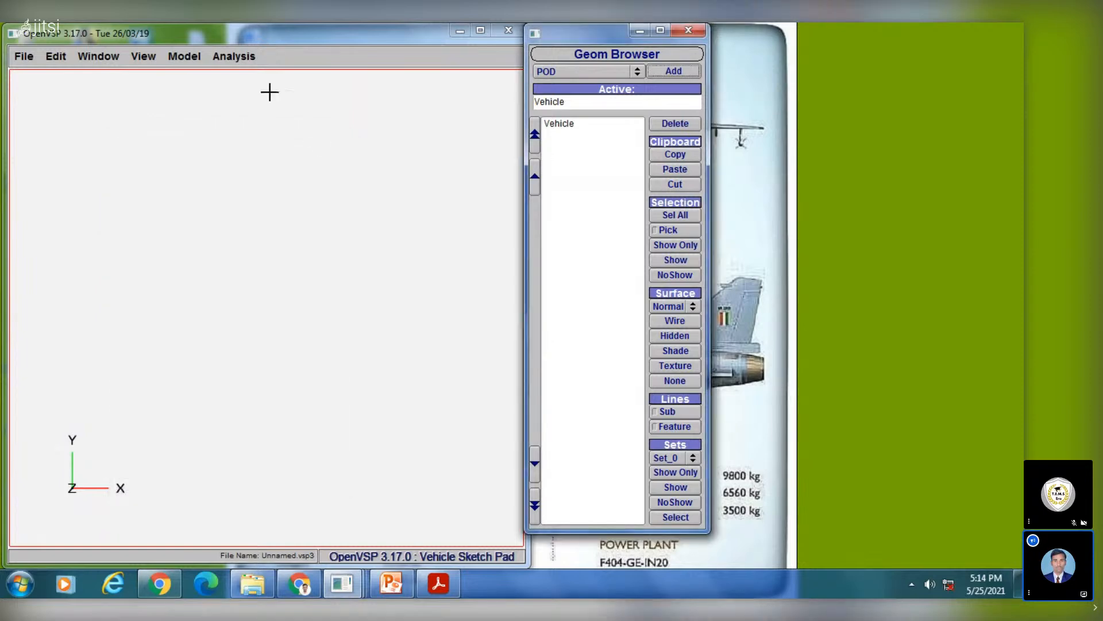
Step: Open the Mass Properties analysis and check where its .txt output file can be saved without choosing a file
click(184, 57)
mouse_move(218, 60)
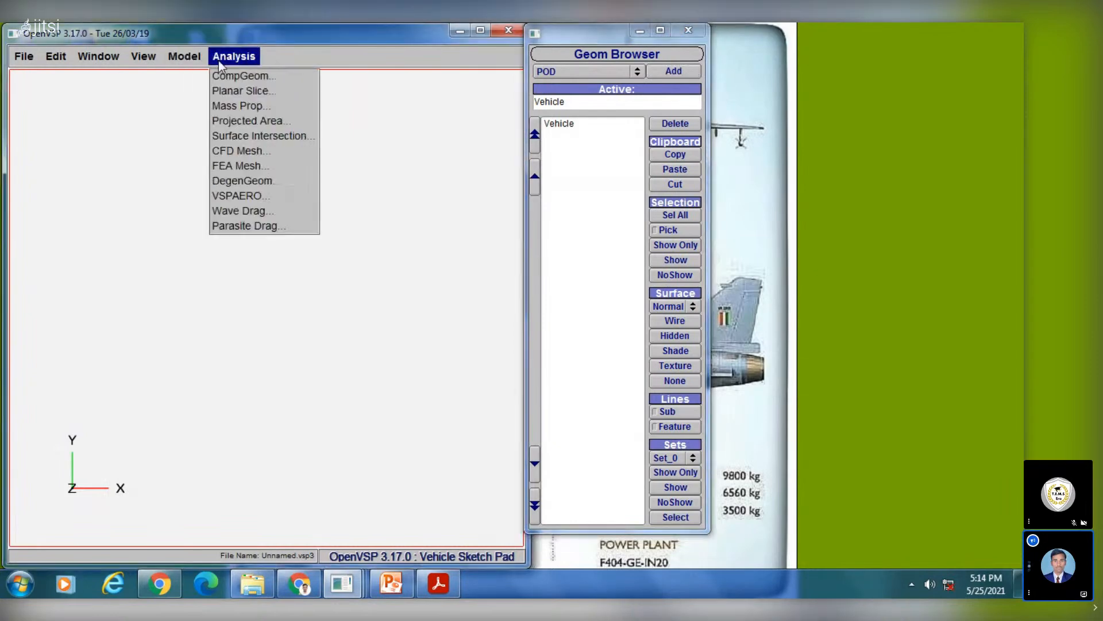
click(230, 106)
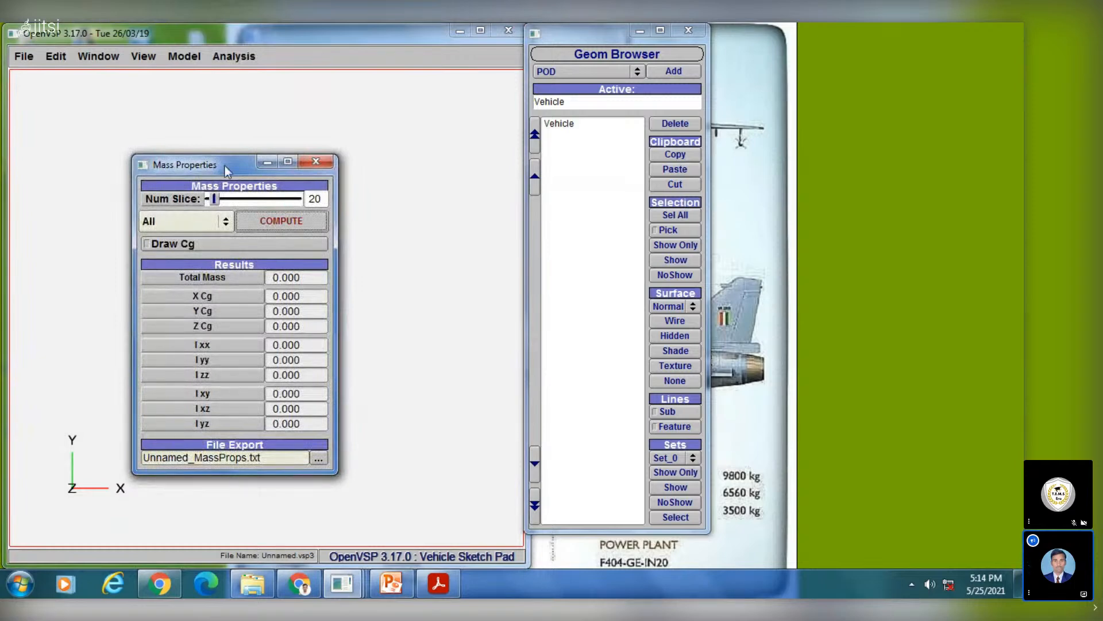
drag(225, 165, 218, 139)
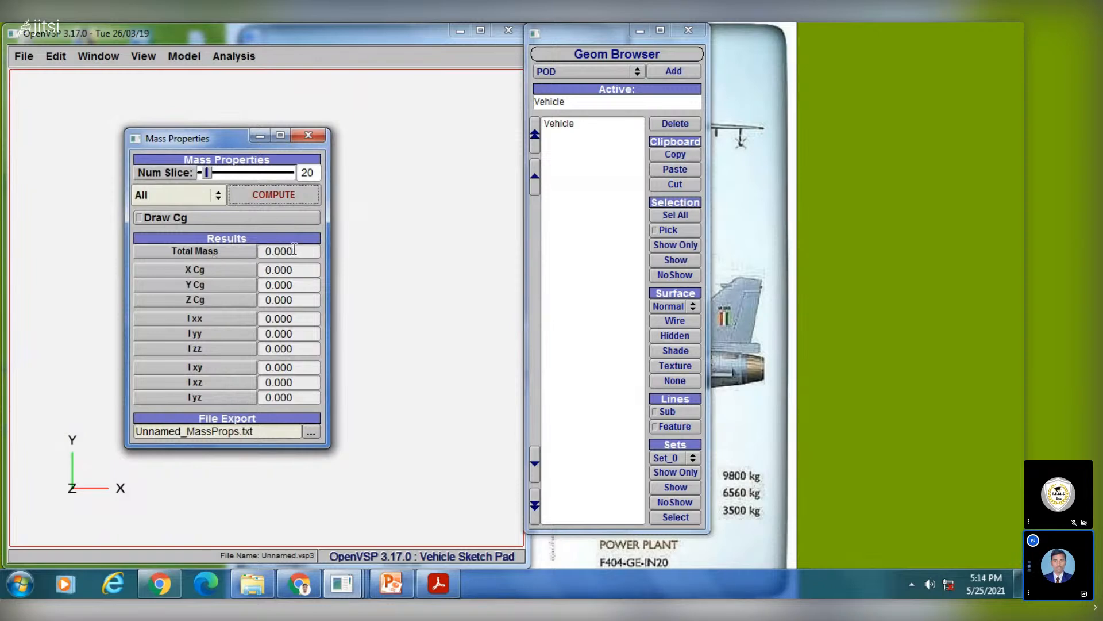
click(311, 432)
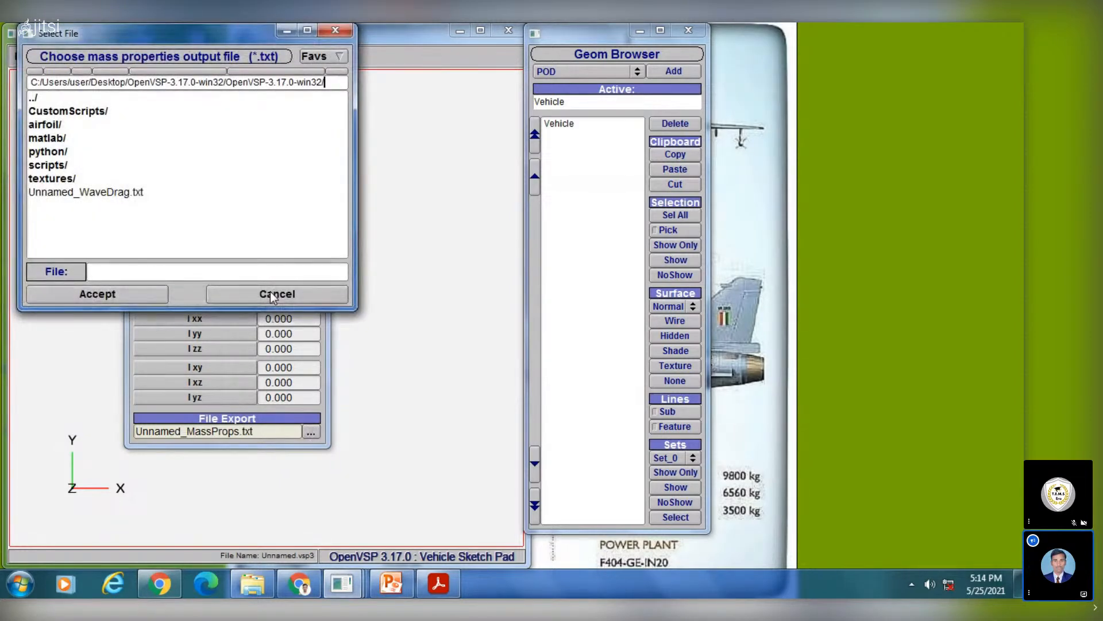
click(272, 295)
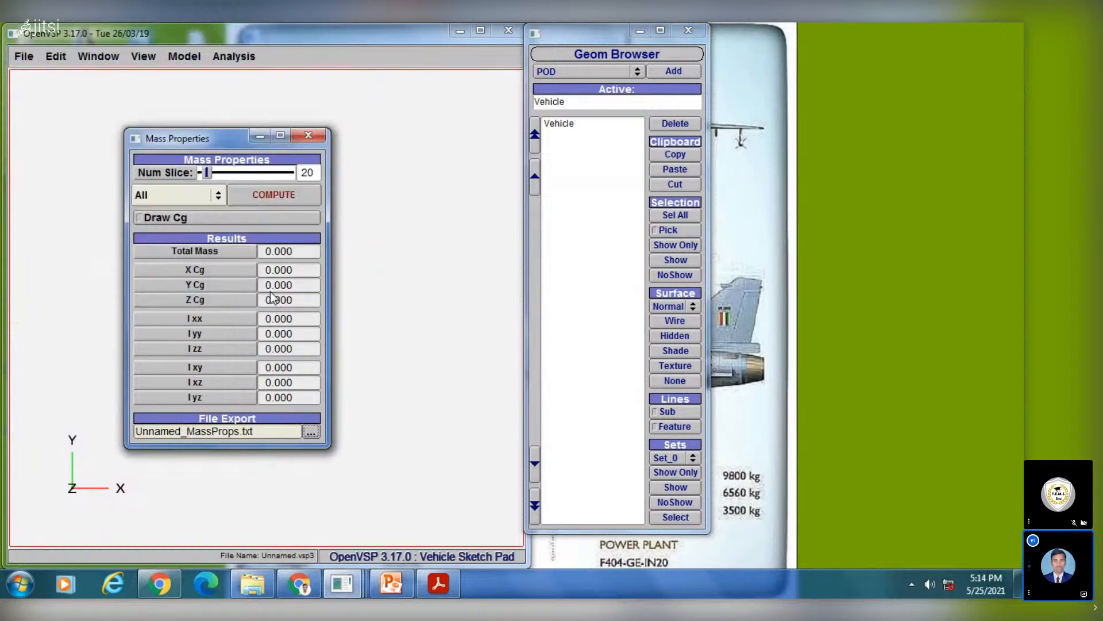
click(316, 435)
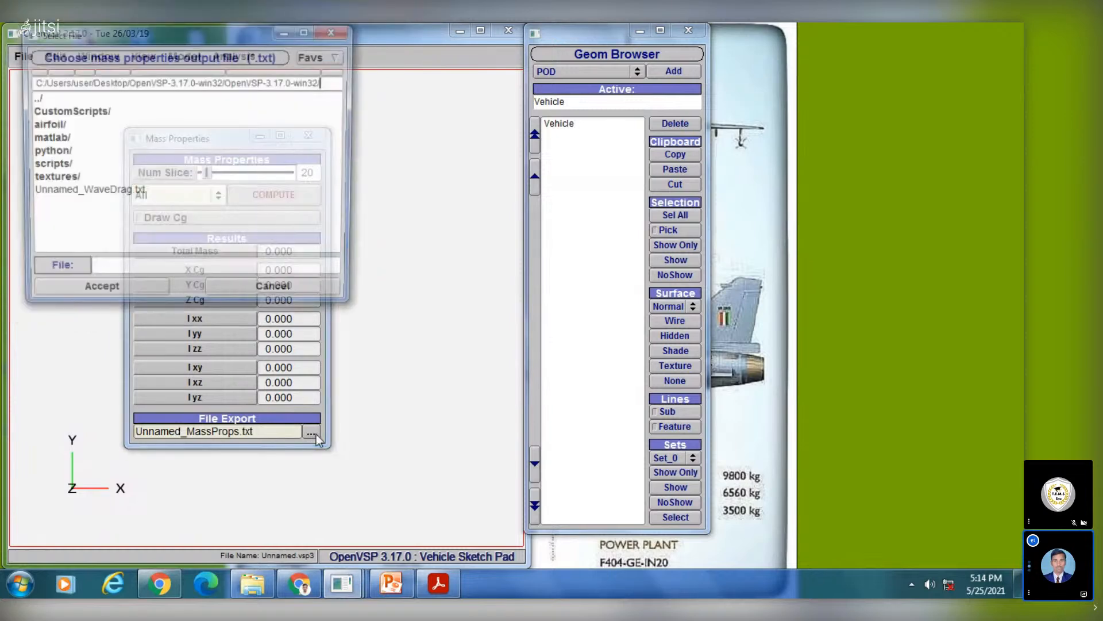
click(278, 294)
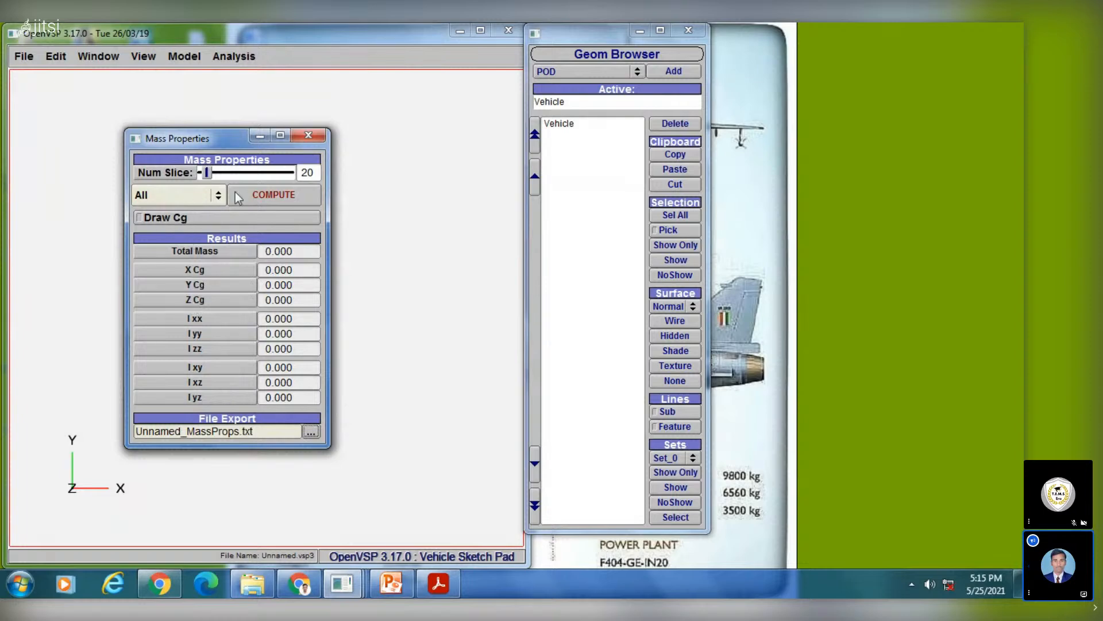
Step: View the geometry sets available for the mass properties computation and close the Mass Properties window
click(205, 196)
click(207, 195)
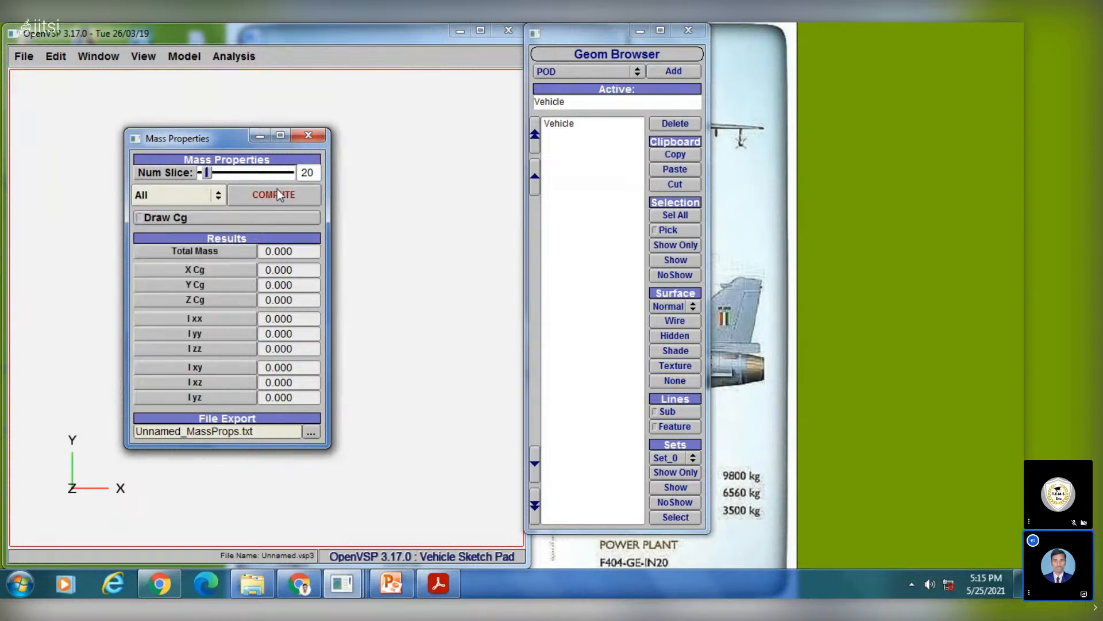
click(301, 138)
Step: Open the Projected Area analysis and view the geometry sets available as its target
click(184, 58)
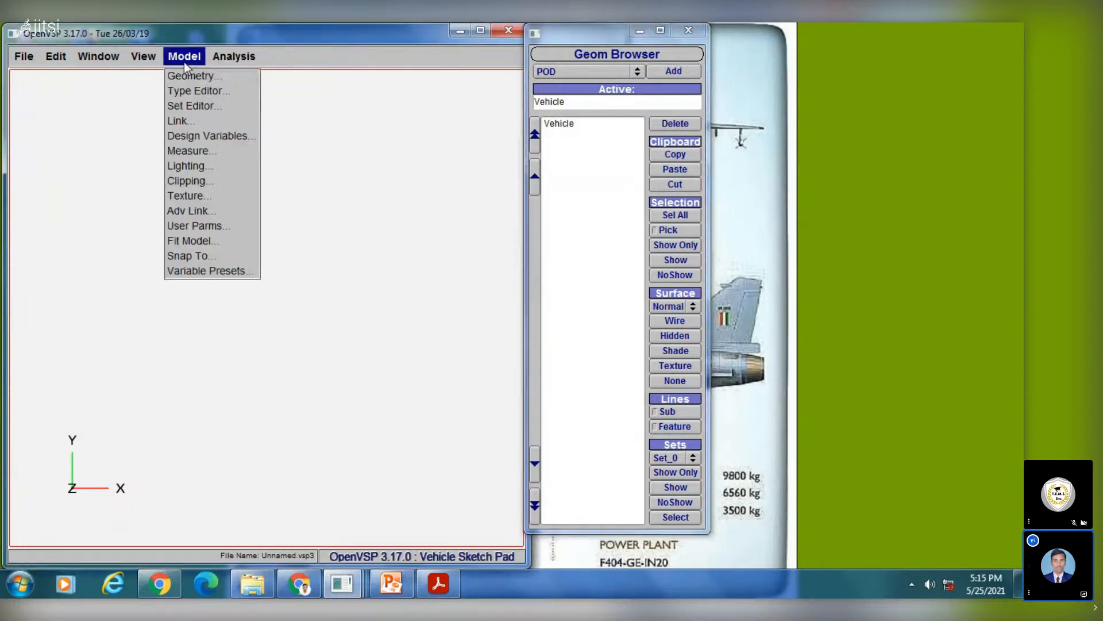
mouse_move(233, 56)
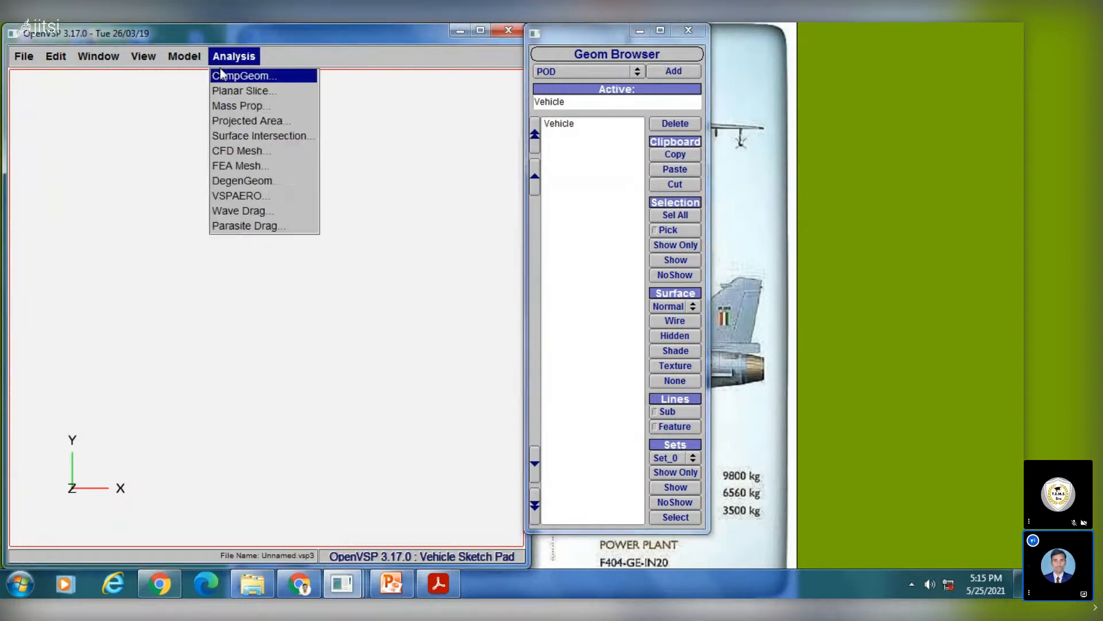
click(239, 121)
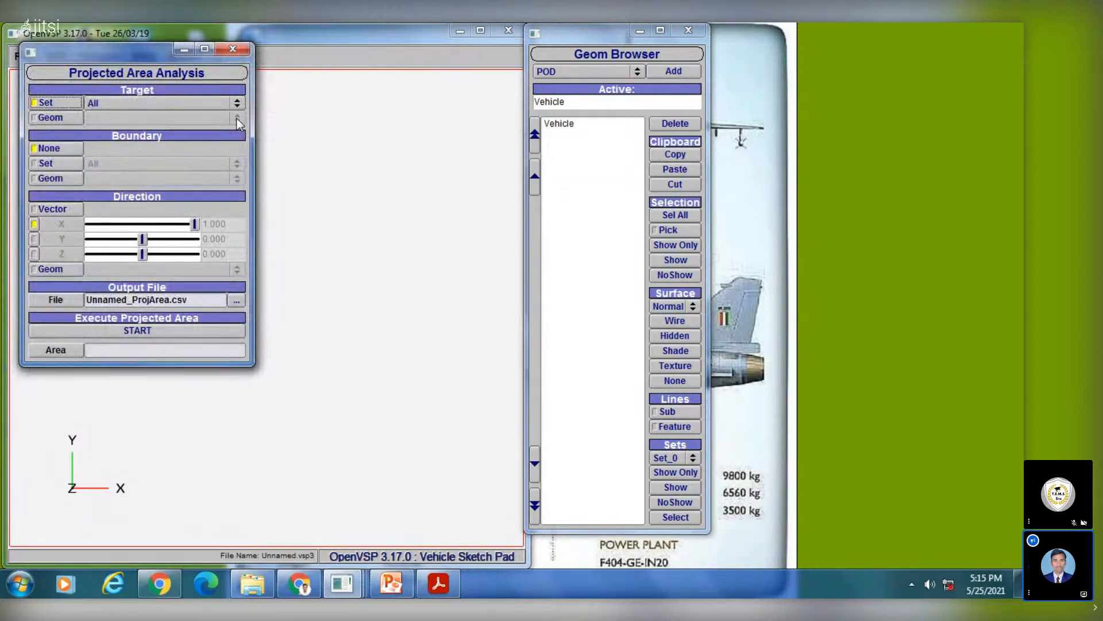
drag(112, 50, 319, 95)
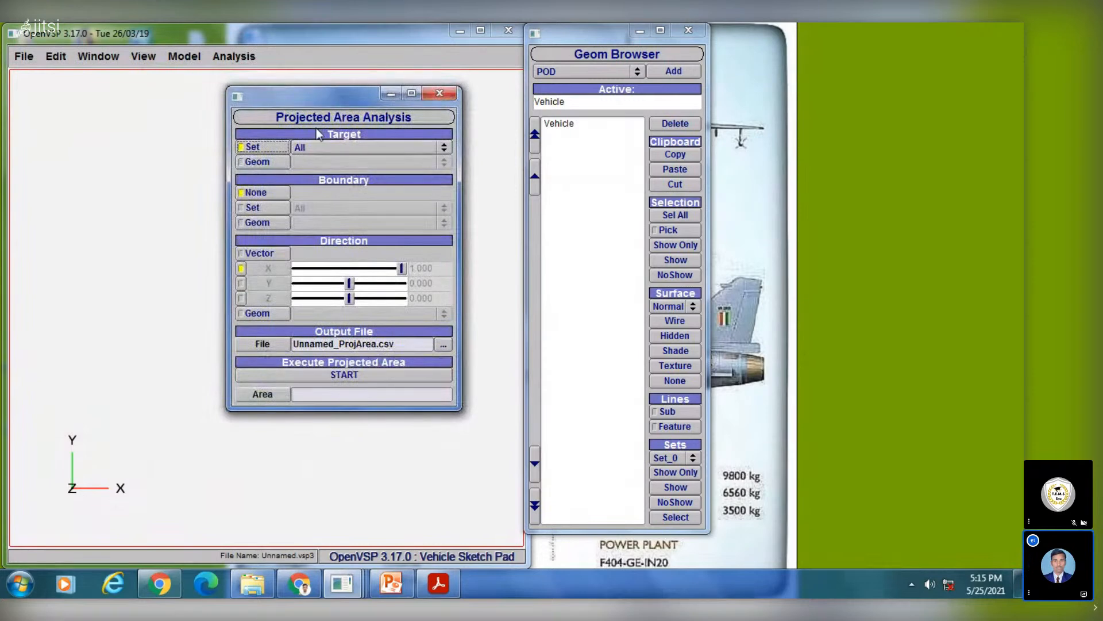
click(318, 145)
click(318, 145)
Step: Check the projected area output file location and area result field, review the target sets again, and close the window
click(442, 345)
click(253, 297)
click(274, 394)
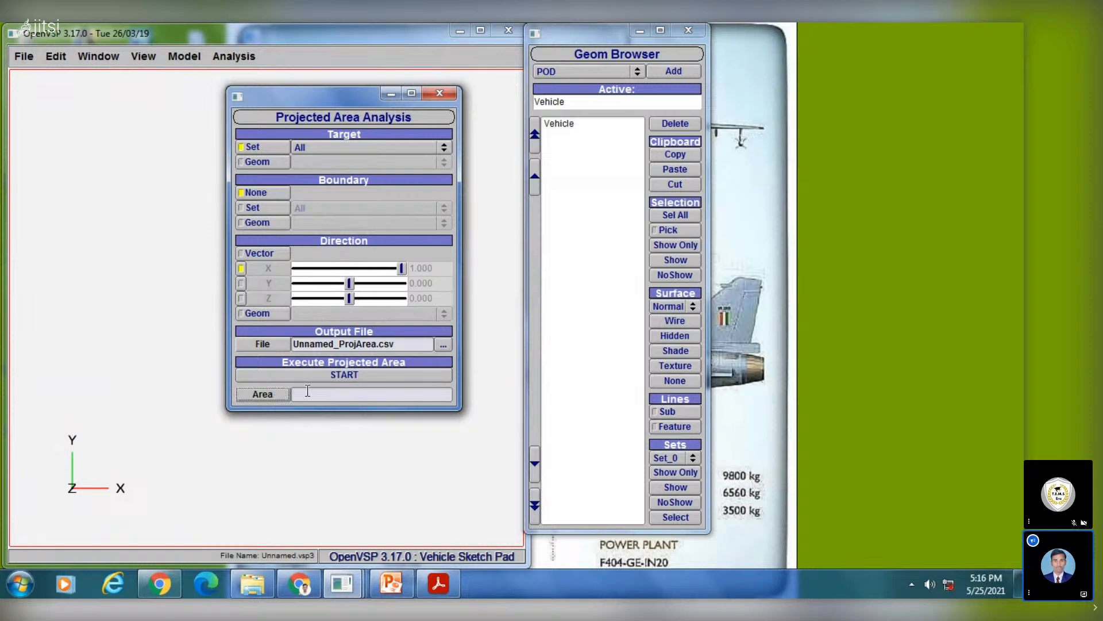
click(314, 393)
click(371, 146)
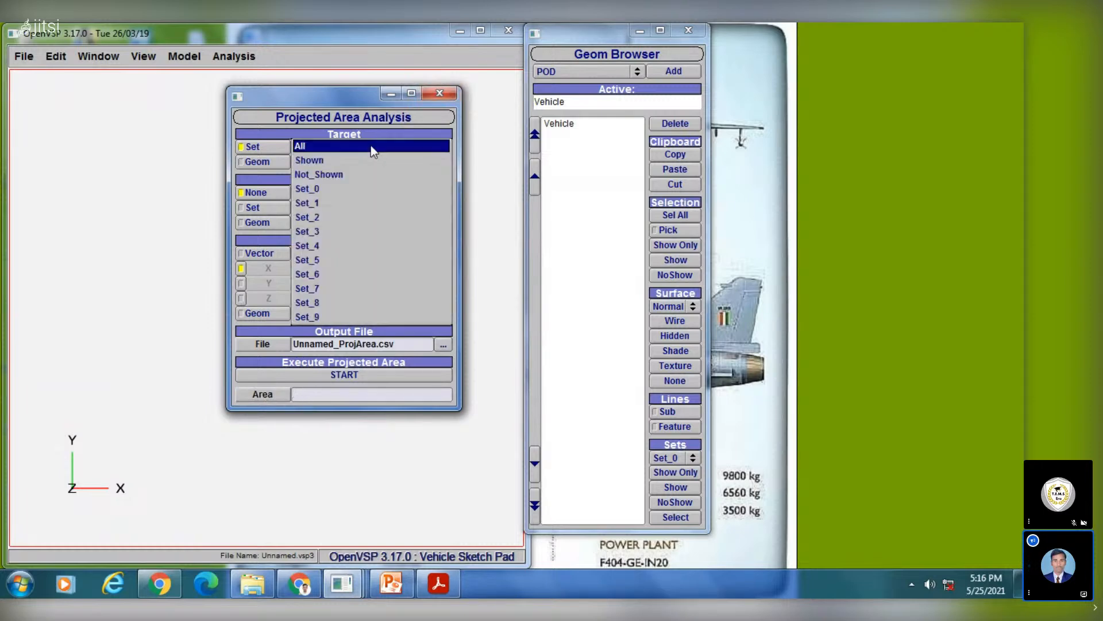
click(435, 95)
click(436, 94)
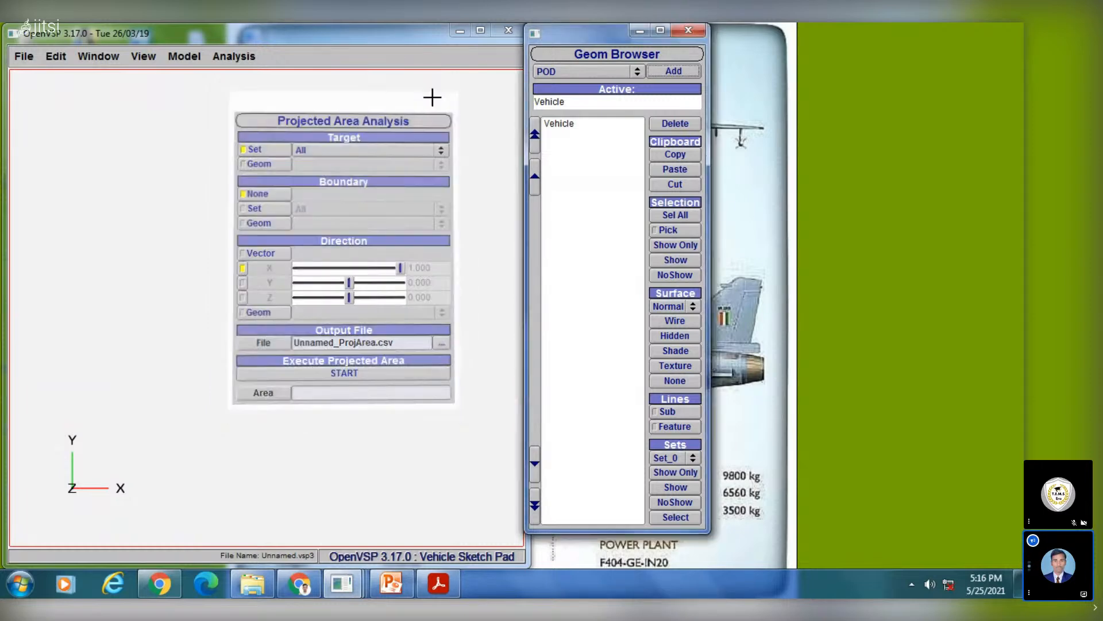
Step: Open Surface Intersection and look through its global, display and output settings
click(185, 56)
mouse_move(216, 57)
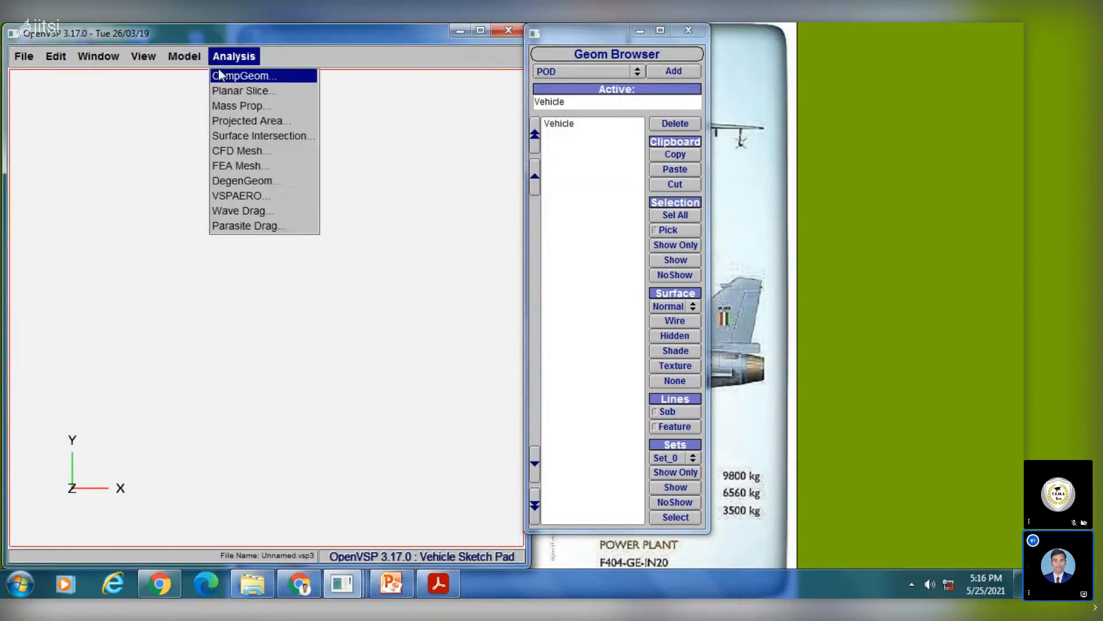
click(233, 137)
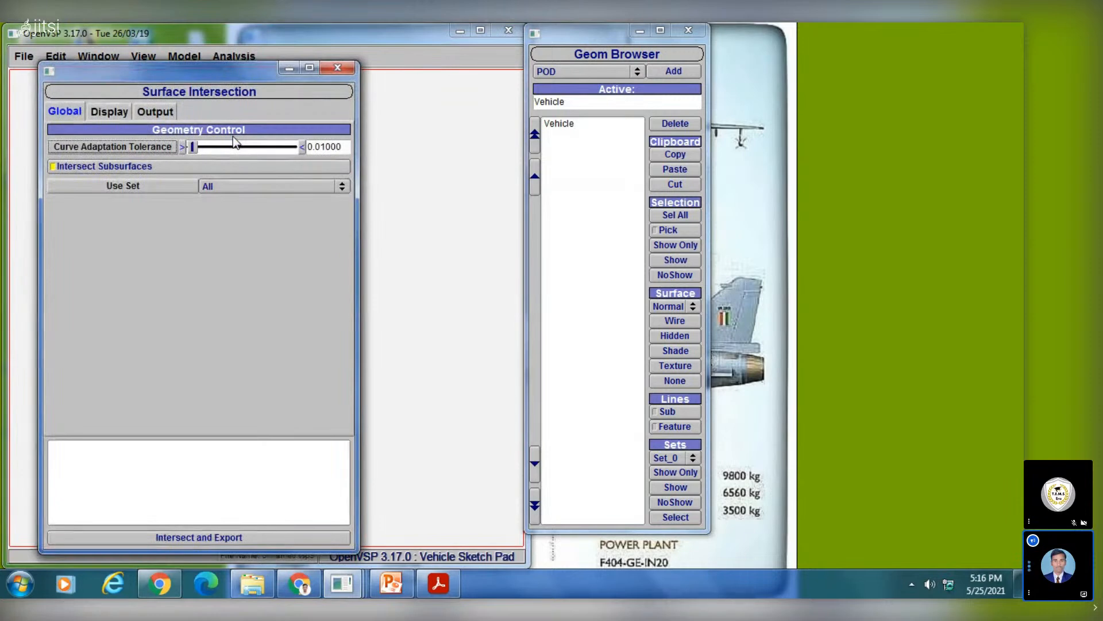
click(109, 111)
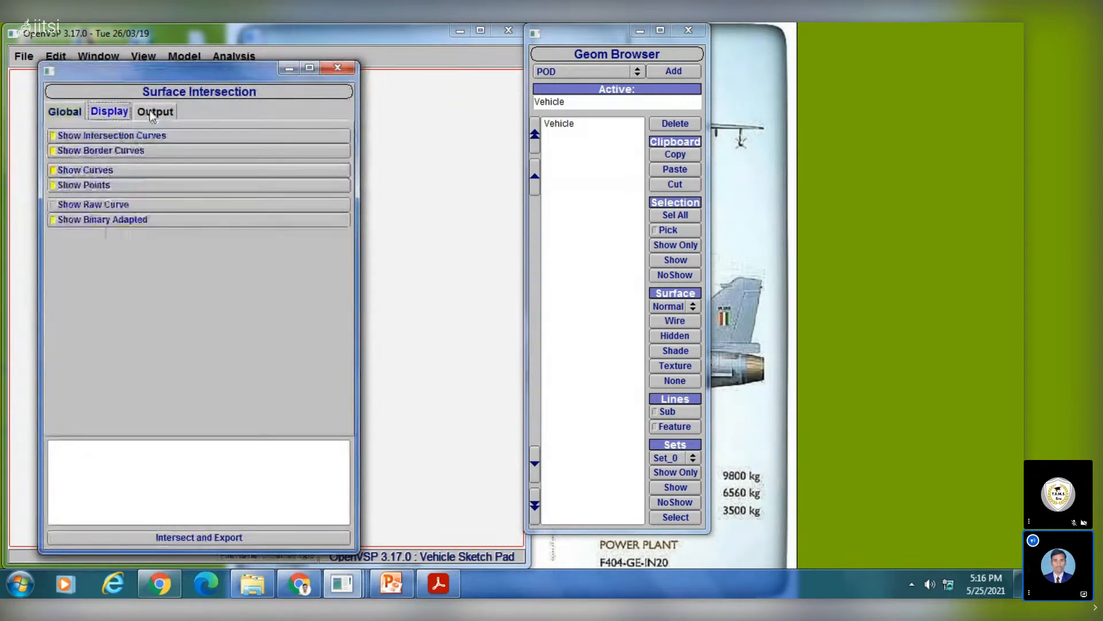
click(65, 113)
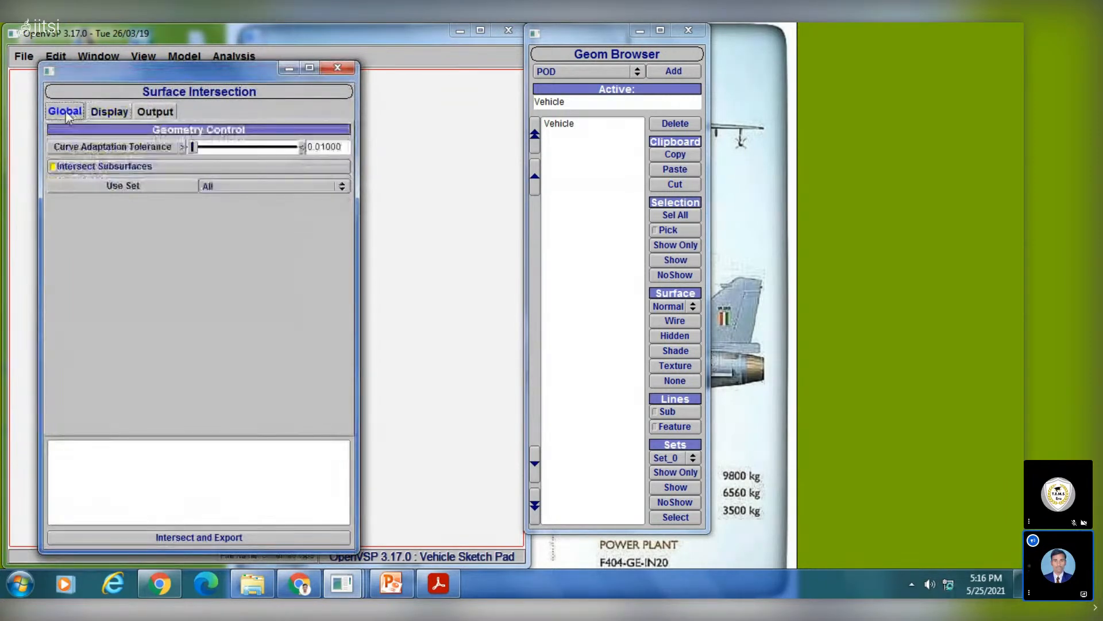
click(112, 114)
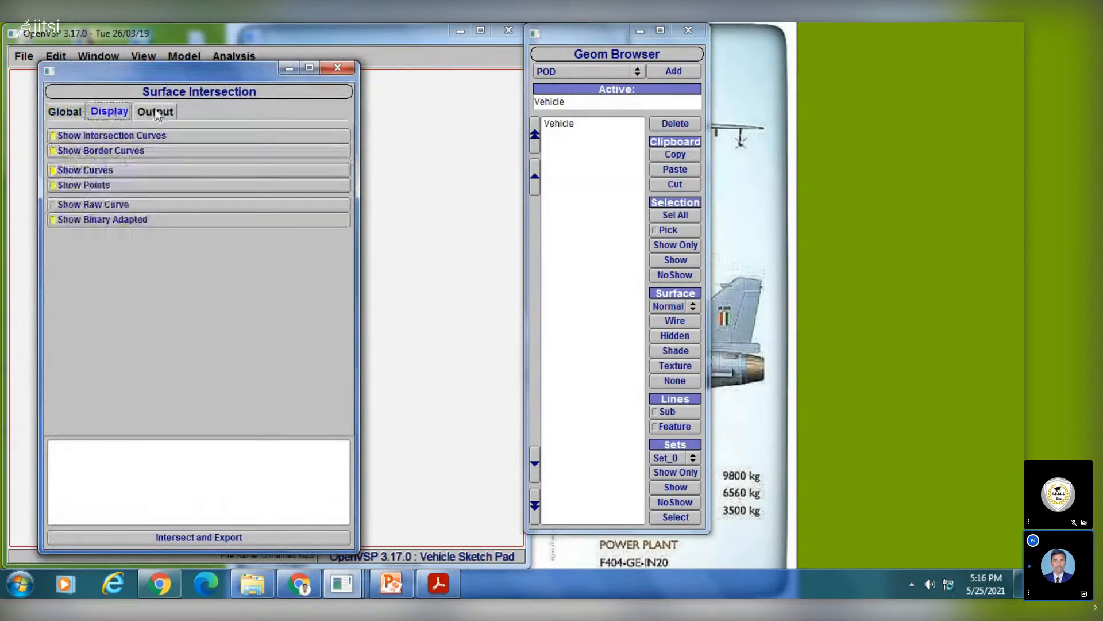
click(151, 112)
click(99, 113)
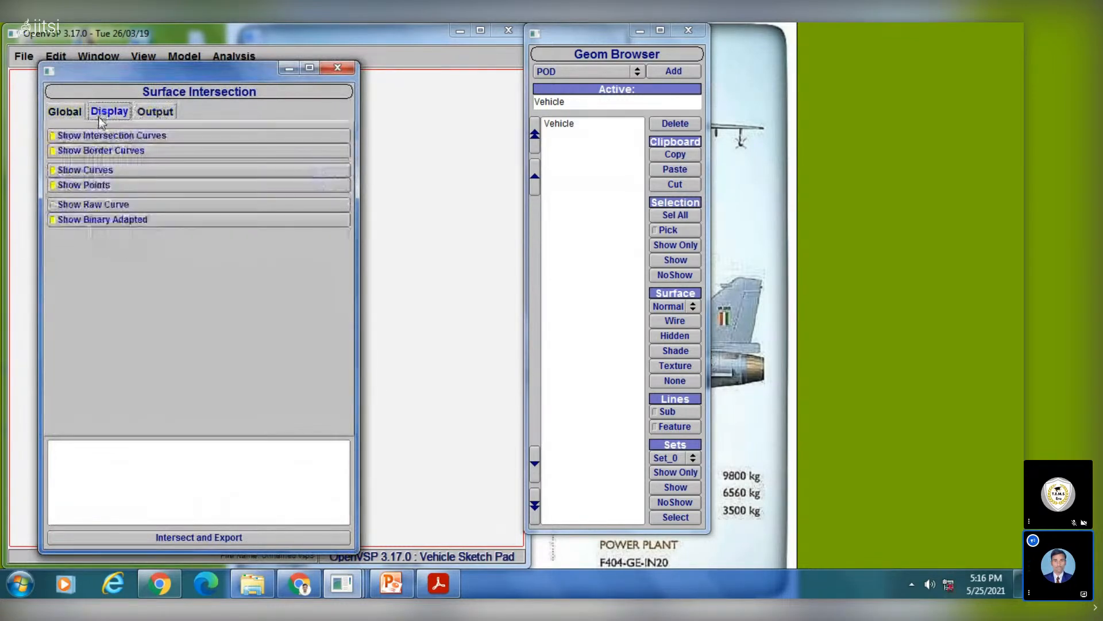
Step: Try switching the intersection curves, border curves, curves and points display options off and back on in Surface Intersection
click(97, 150)
click(98, 135)
click(91, 151)
click(74, 170)
click(81, 183)
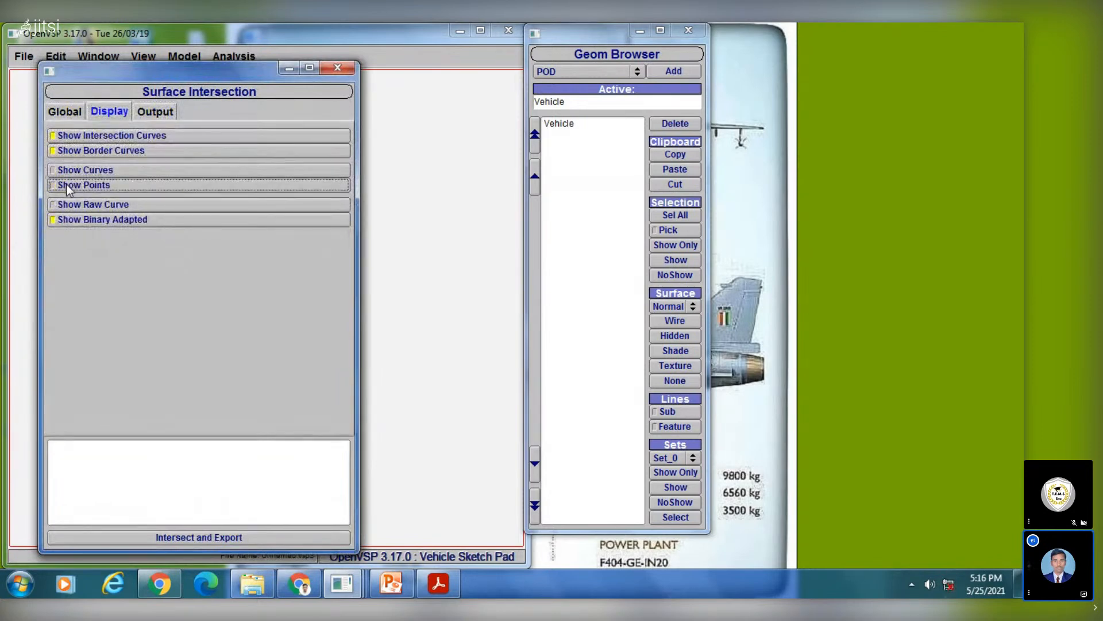
click(67, 170)
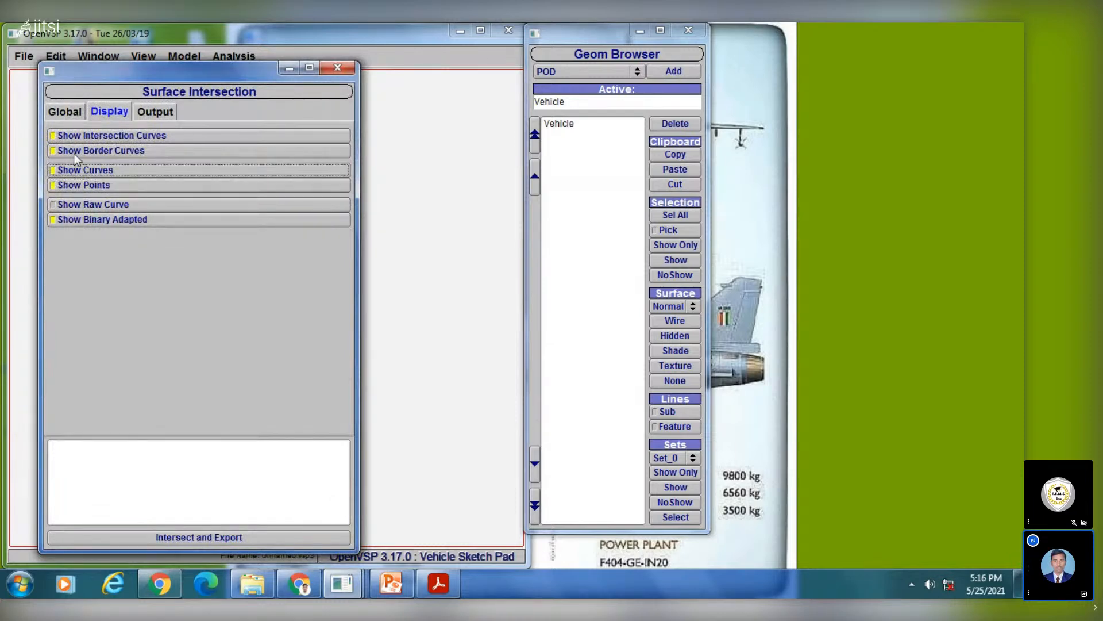
click(74, 152)
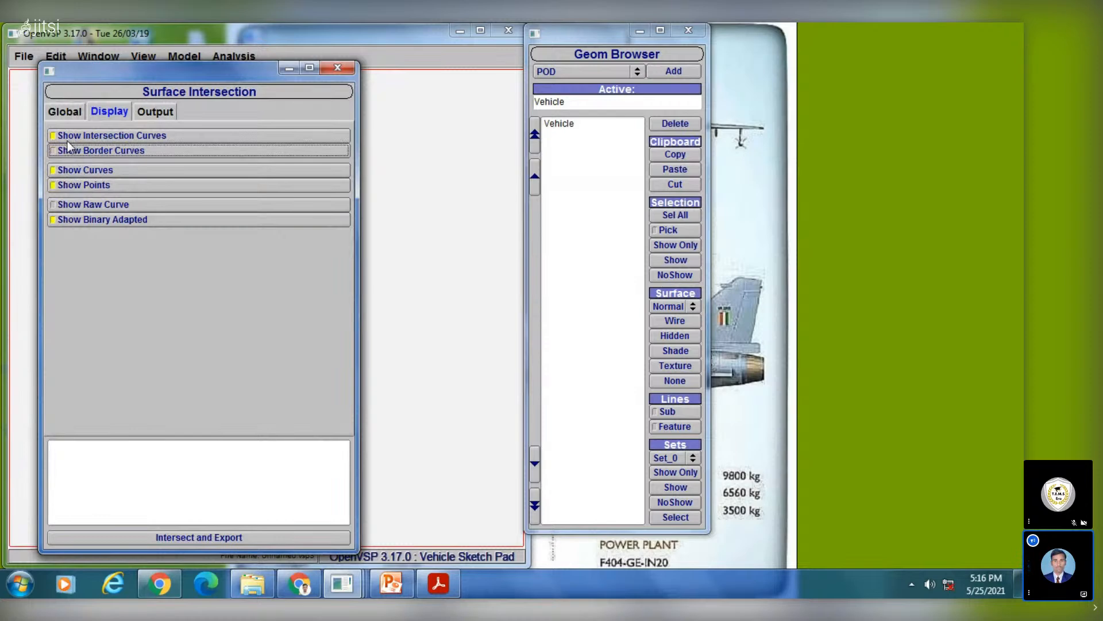
click(67, 151)
Step: Turn on Show Raw Curve for the surface intersection display, keeping Show Curves and Show Points enabled after toggling them
click(61, 205)
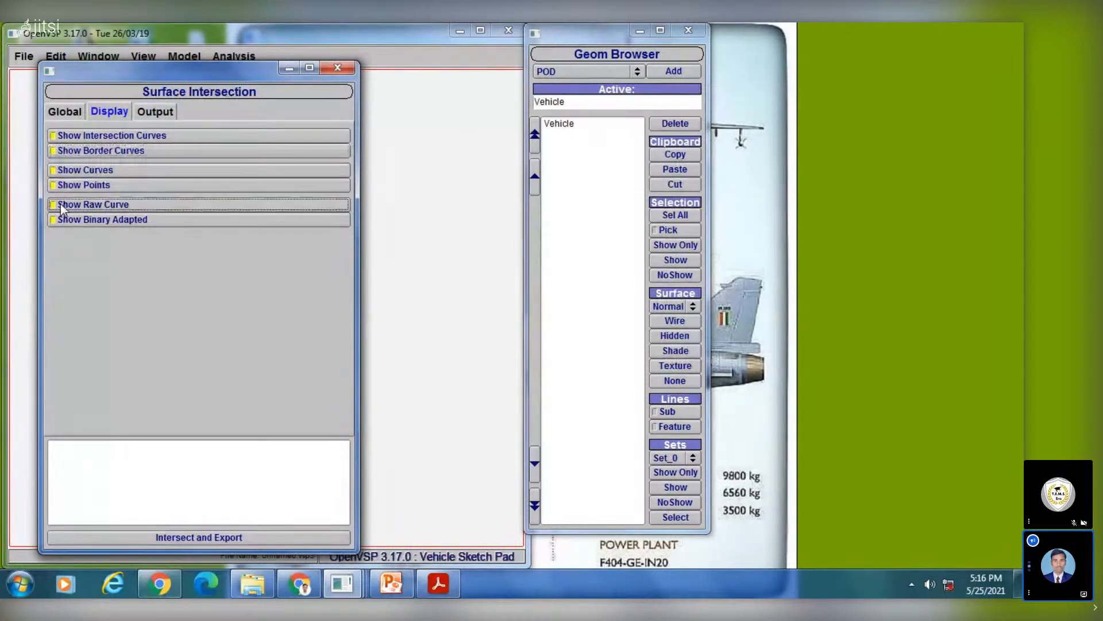
click(61, 204)
click(63, 185)
click(67, 170)
click(74, 205)
click(72, 185)
click(74, 173)
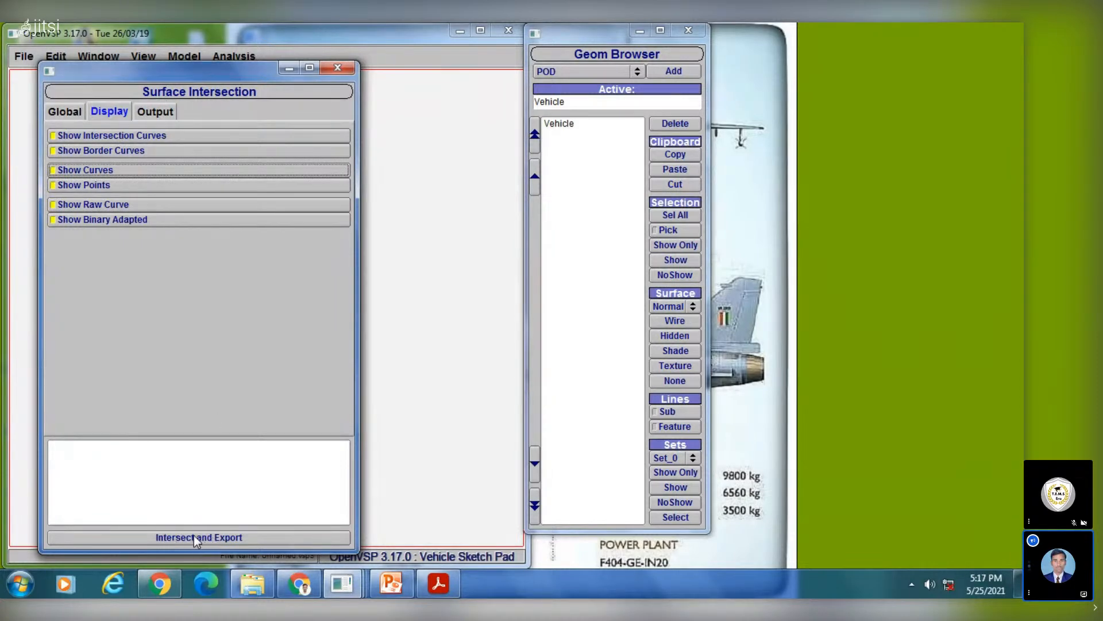
Step: Examine the intersection export options, toggle Export Raw Points on and off, check the .curv and .p3d file locations, and close Surface Intersection
click(144, 112)
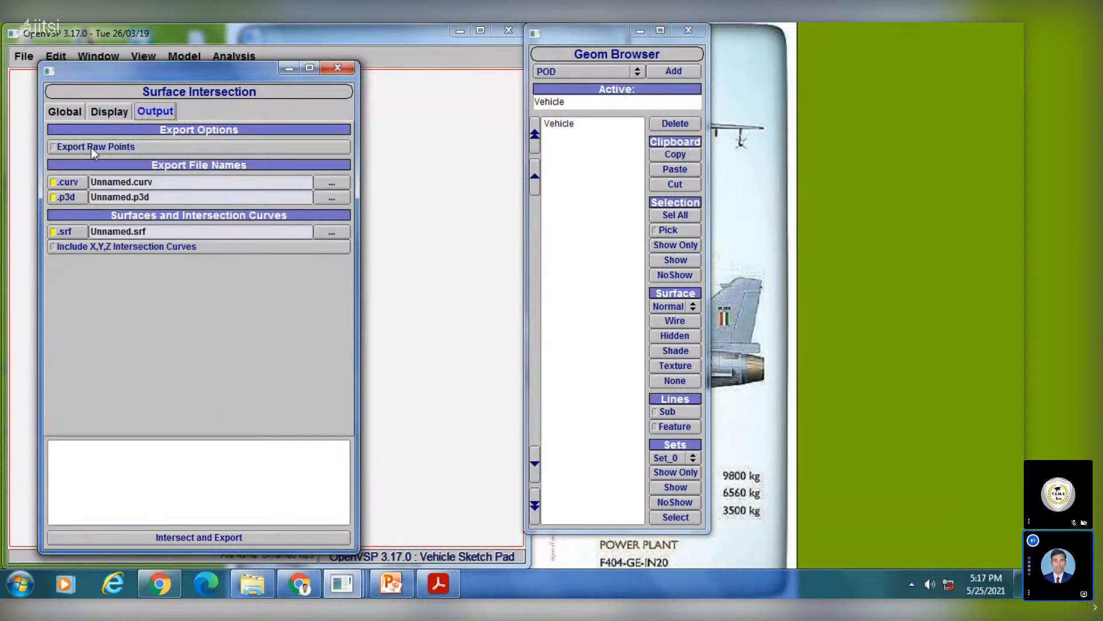
click(113, 147)
click(112, 147)
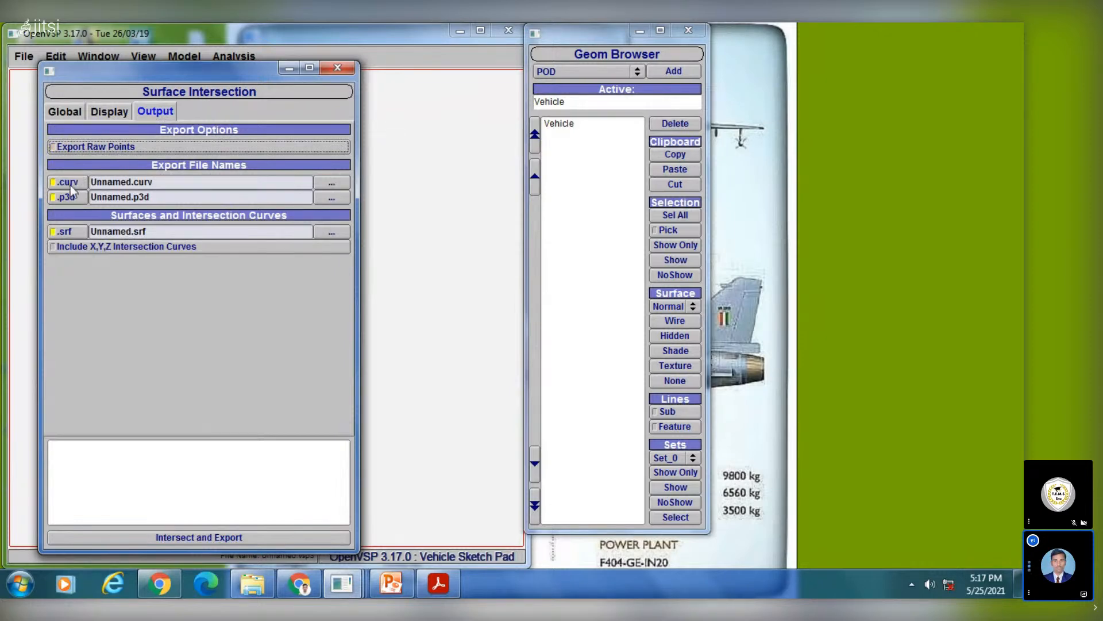
click(329, 185)
click(282, 291)
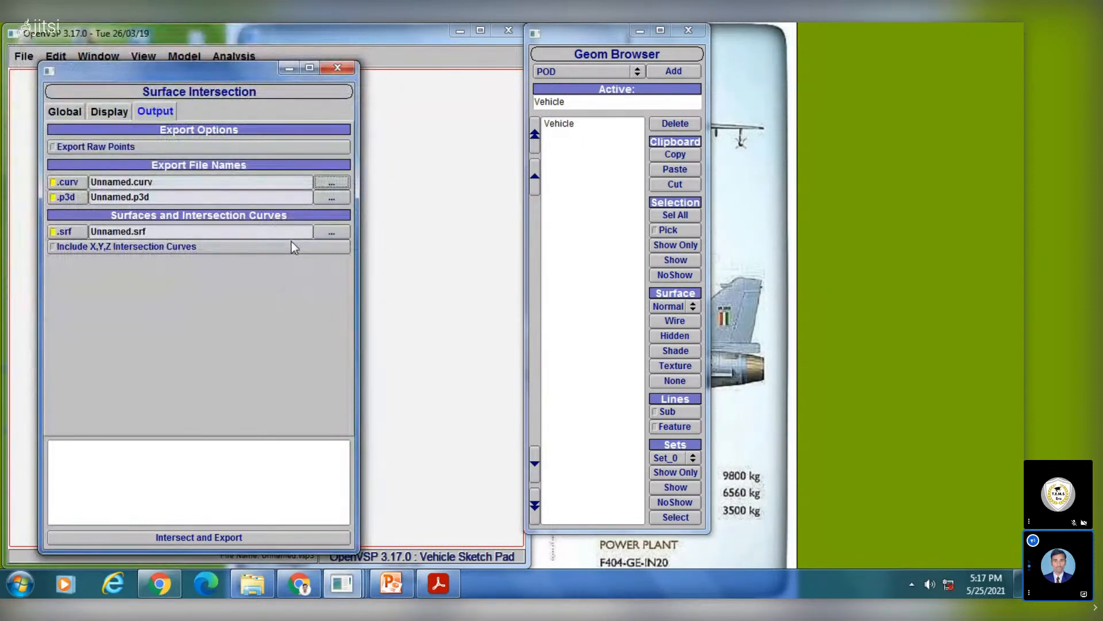
click(329, 196)
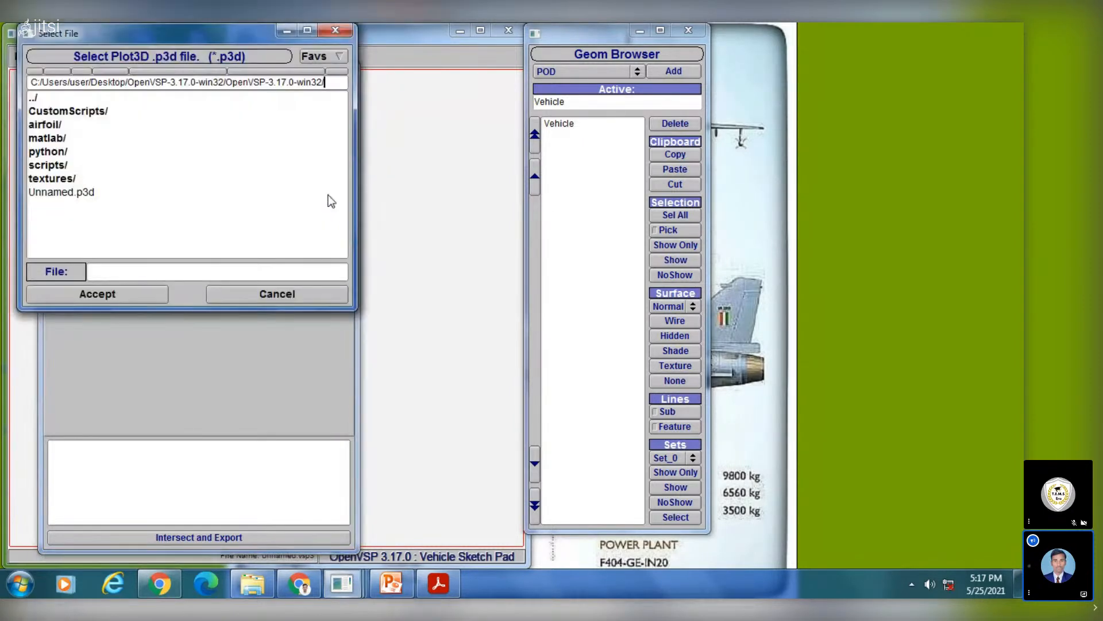
click(281, 293)
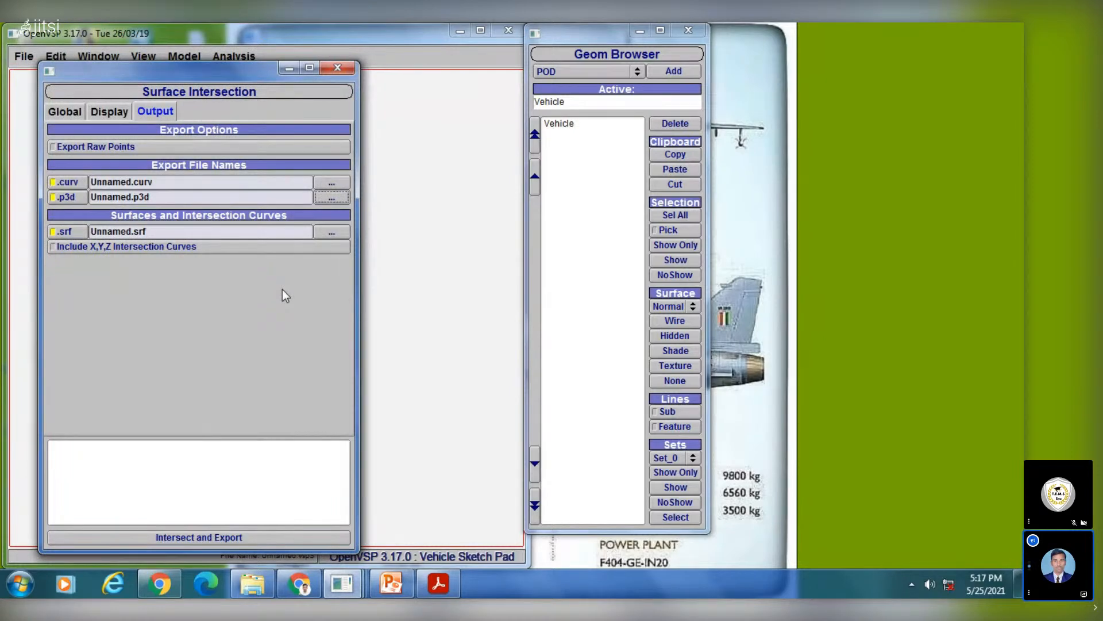
click(337, 69)
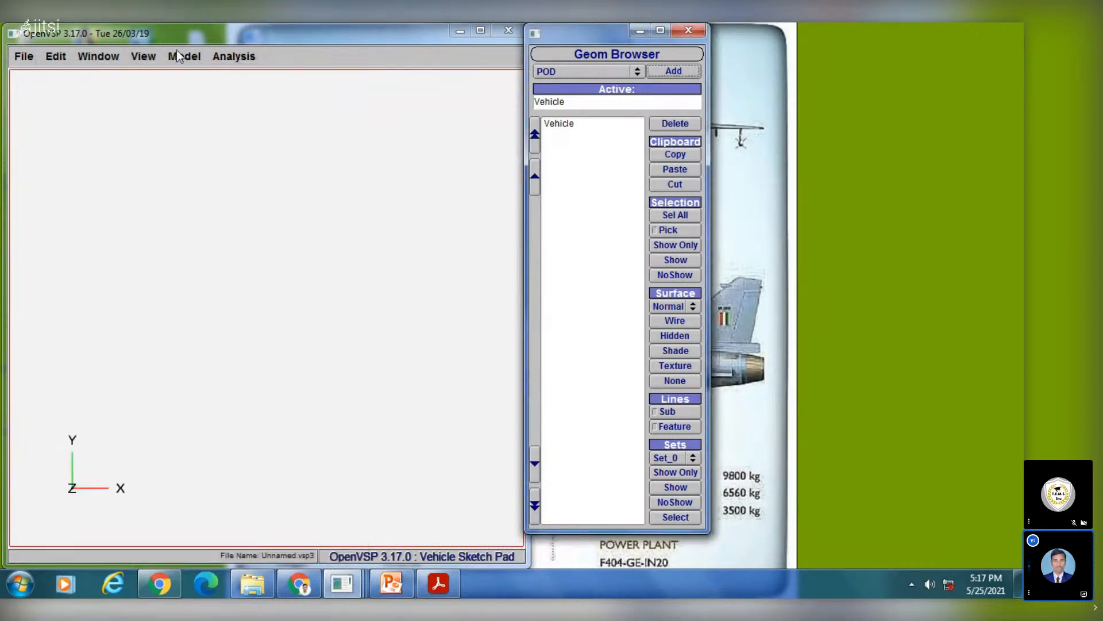
Step: Open CFD Mesh and raise the global Max Edge Len to 0.81716 and Min Edge Len to 0.32836
click(220, 56)
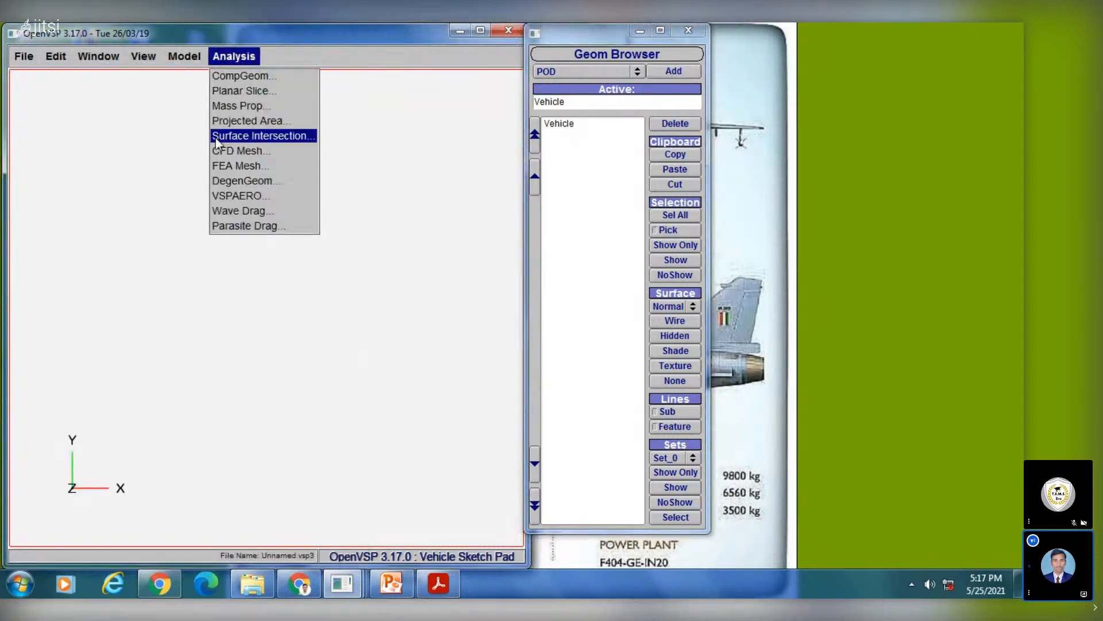
click(237, 150)
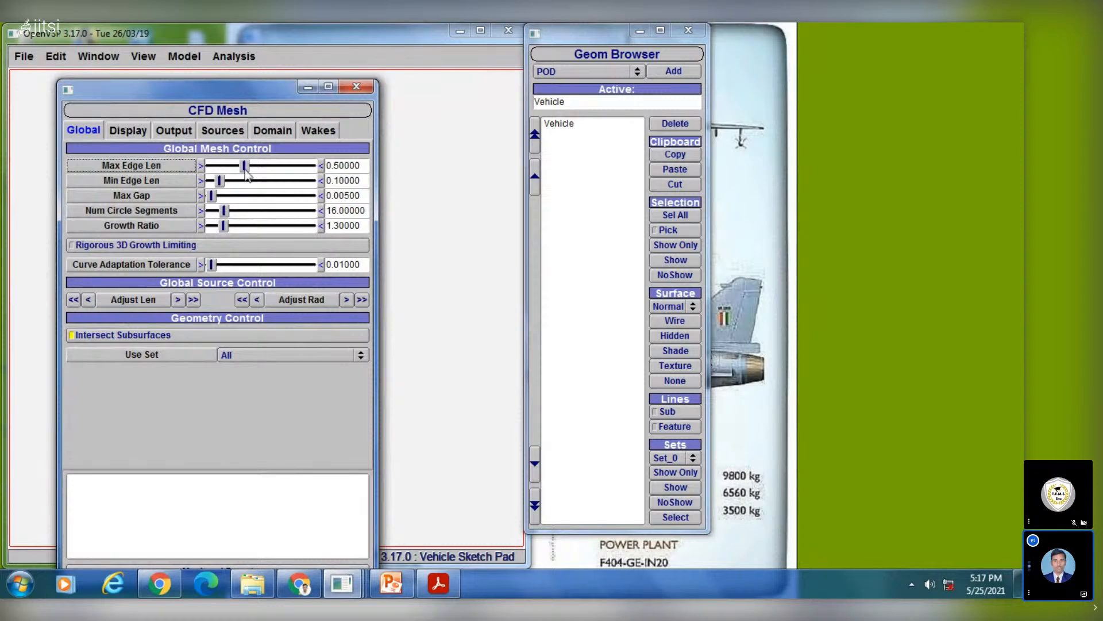
mouse_move(245, 166)
mouse_down()
mouse_move(267, 167)
mouse_move(243, 183)
mouse_up()
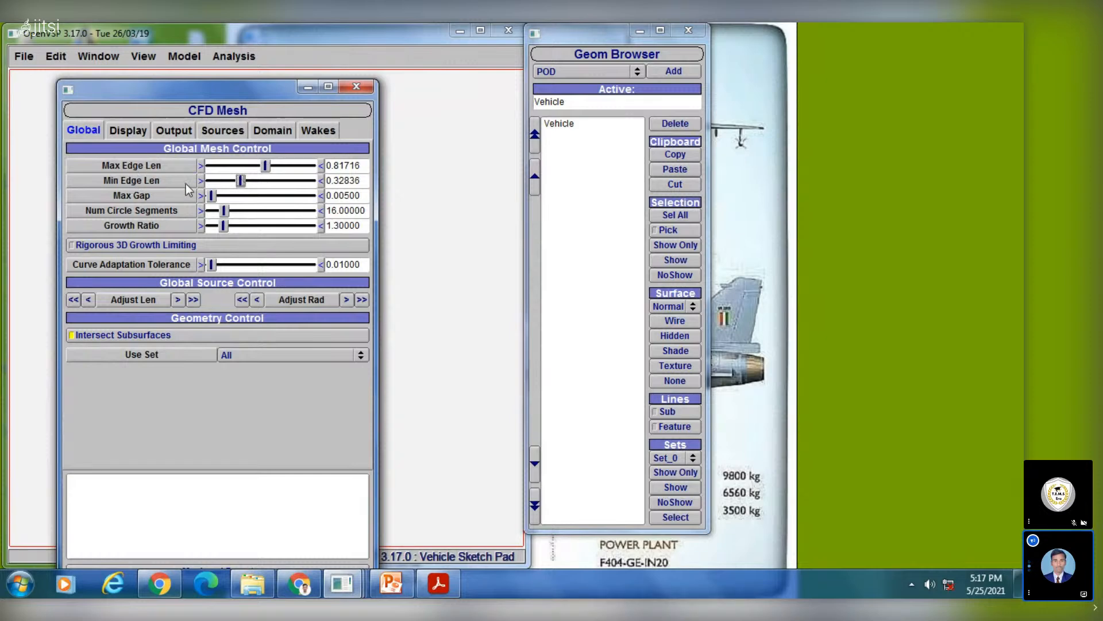
Step: Raise the global mesh Max Gap to 0.40500, Num Circle Segments to 64.92537 and Growth Ratio to 2.02985
drag(212, 196, 253, 196)
drag(224, 211, 269, 210)
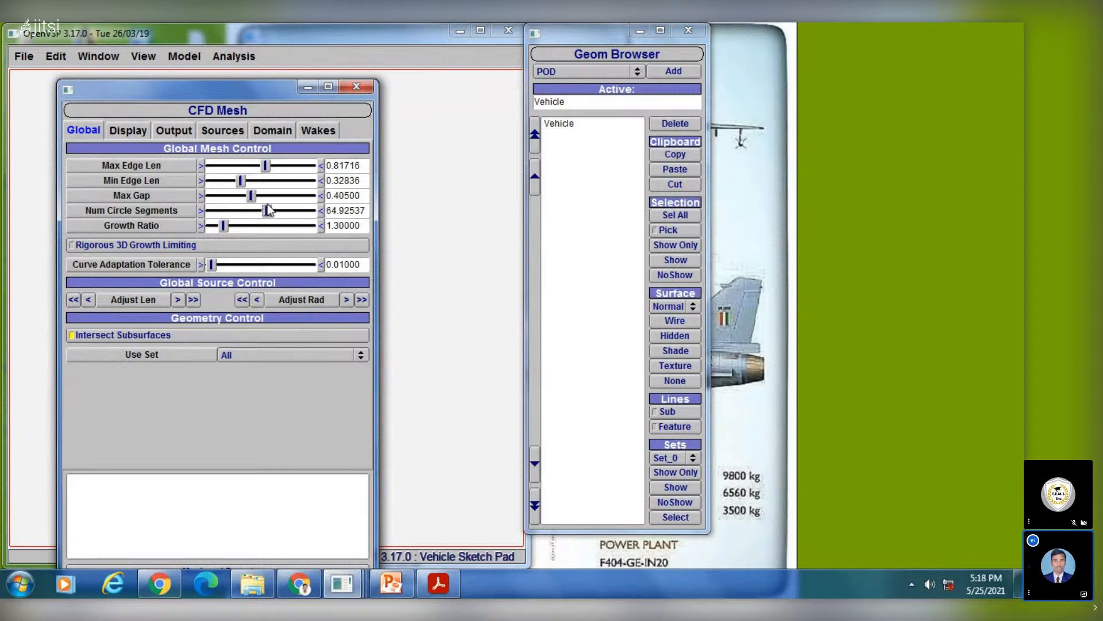
drag(224, 226, 248, 225)
drag(208, 92, 281, 59)
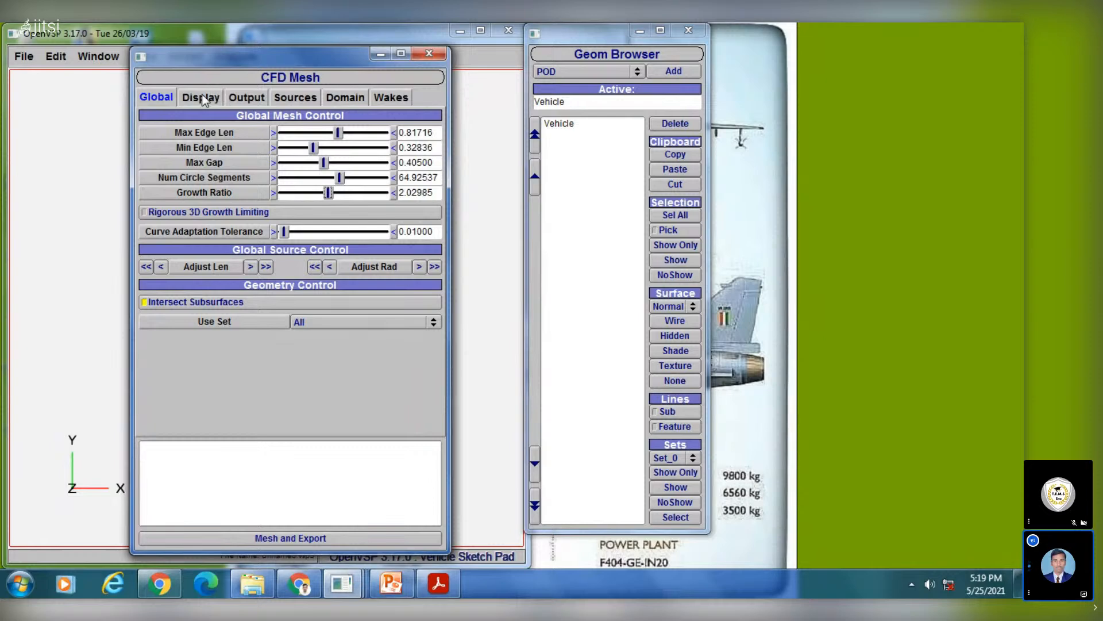
Step: Review the CFD Mesh display options and try toggling Show Mesh and Color Tags
click(202, 101)
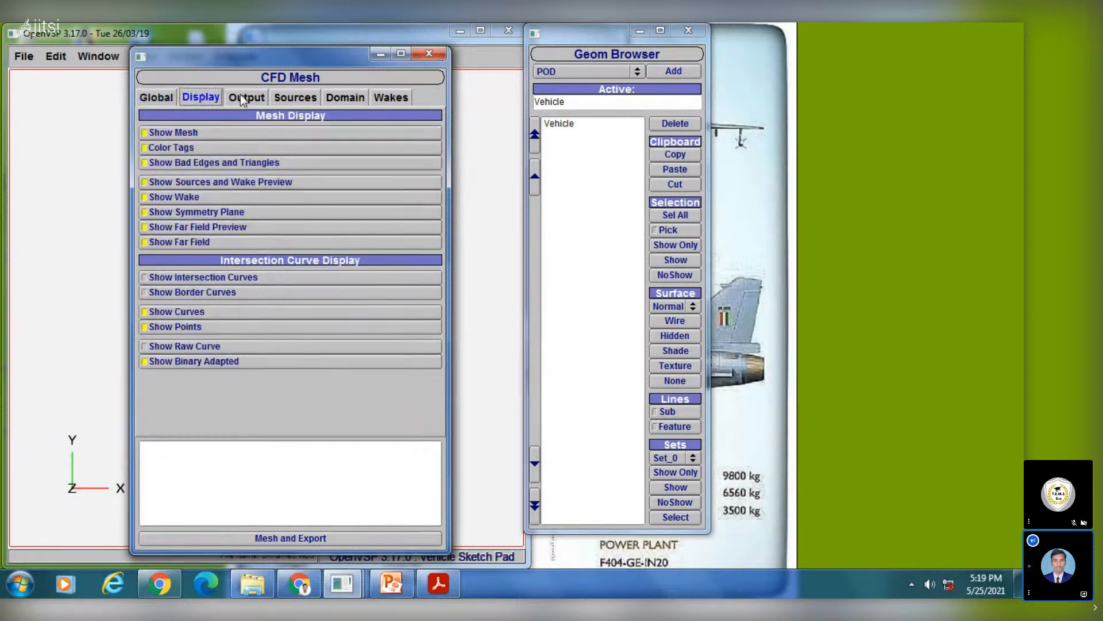
click(160, 99)
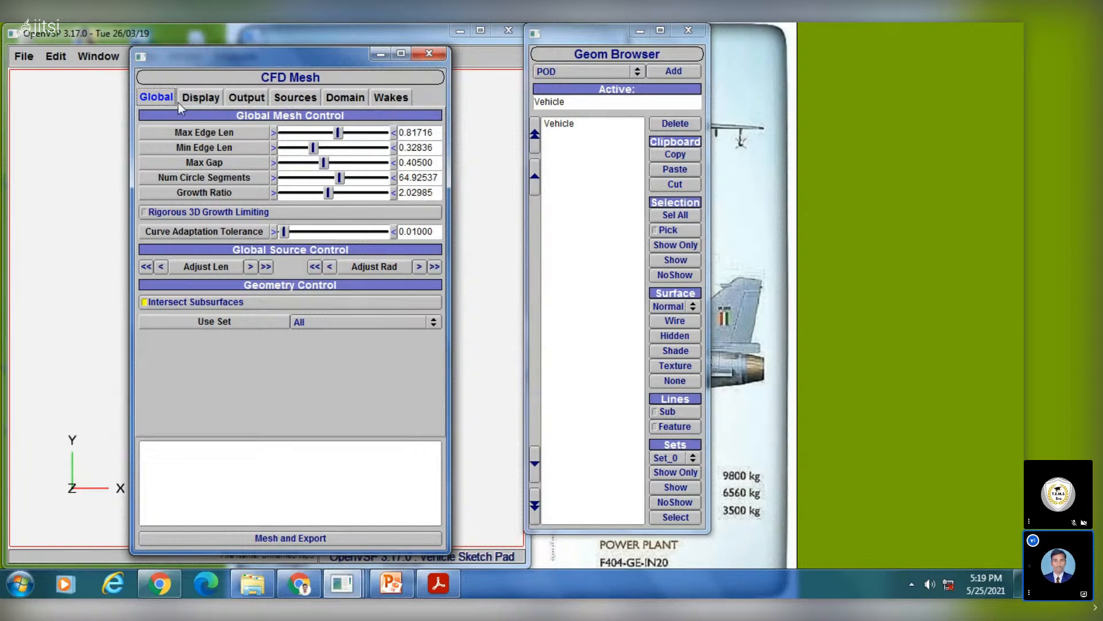
drag(212, 62, 235, 86)
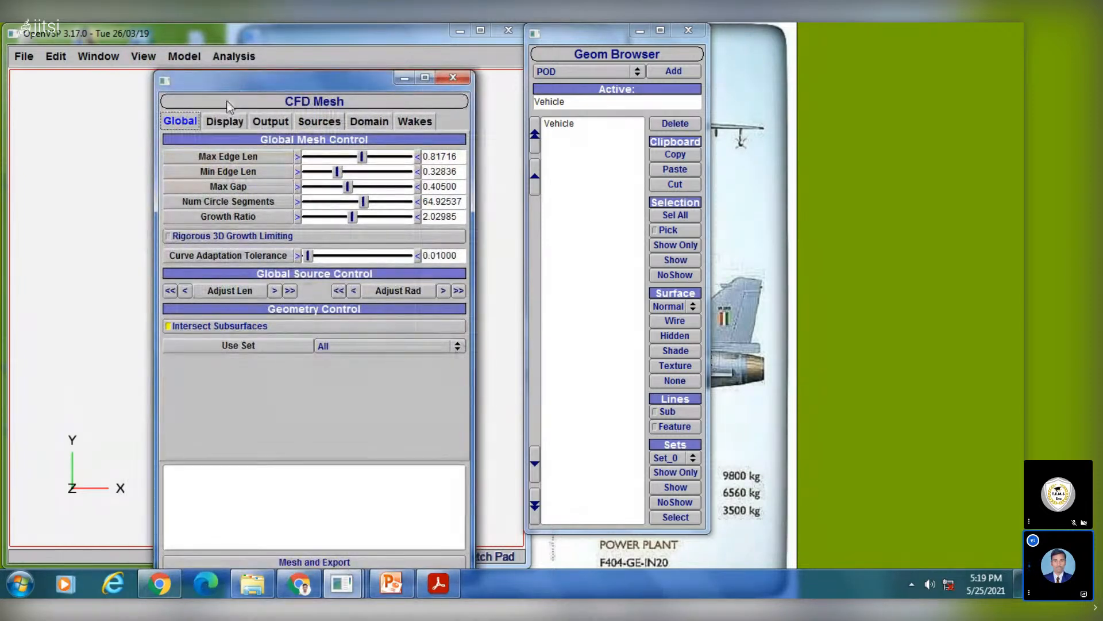
click(227, 122)
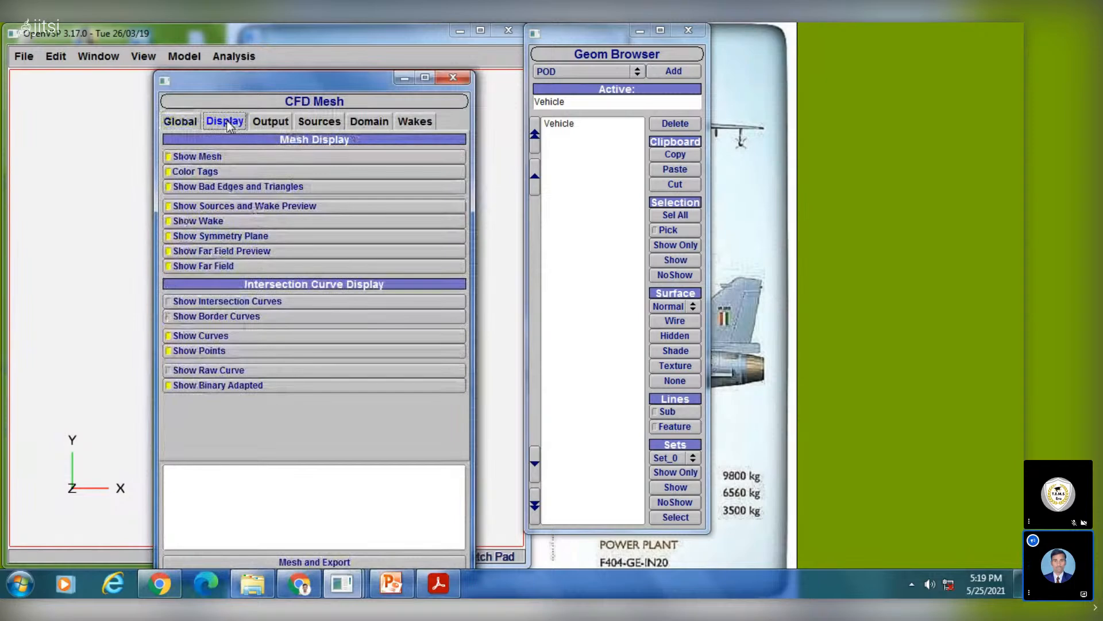
click(193, 155)
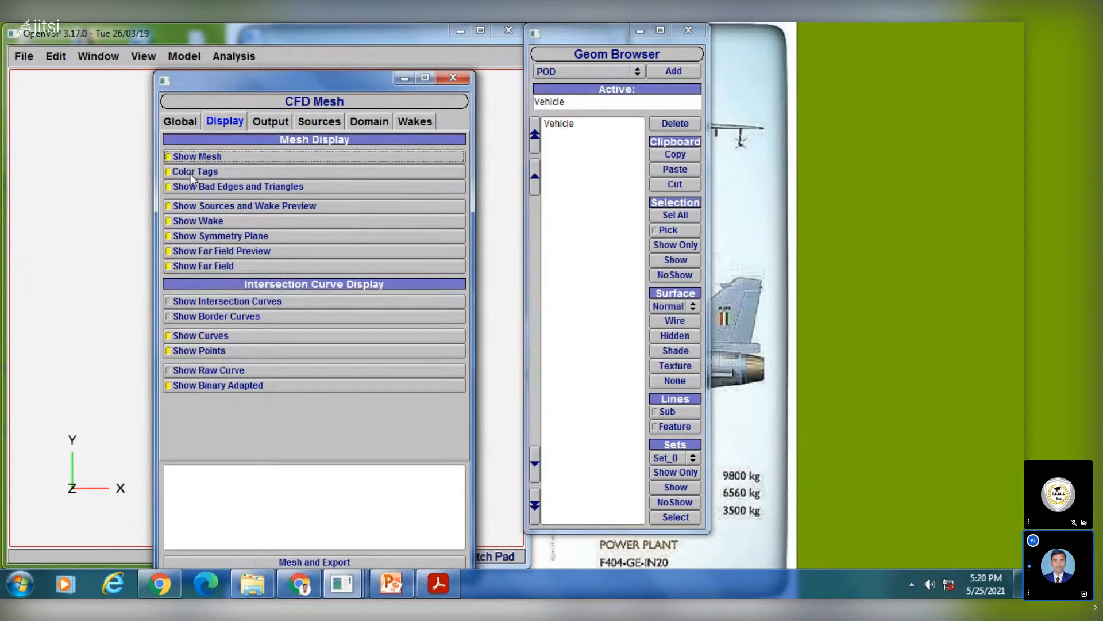
click(191, 172)
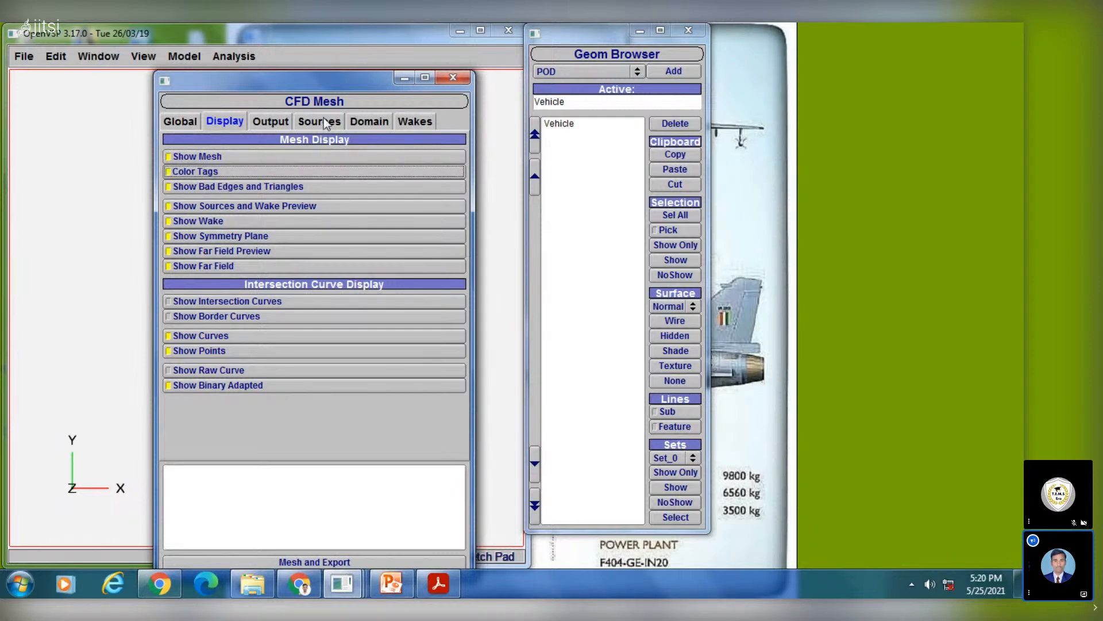
Step: Add a FUSELAGE component to the vehicle, with the CFD Mesh and Fuselage windows moved clear of the model
drag(262, 94, 489, 88)
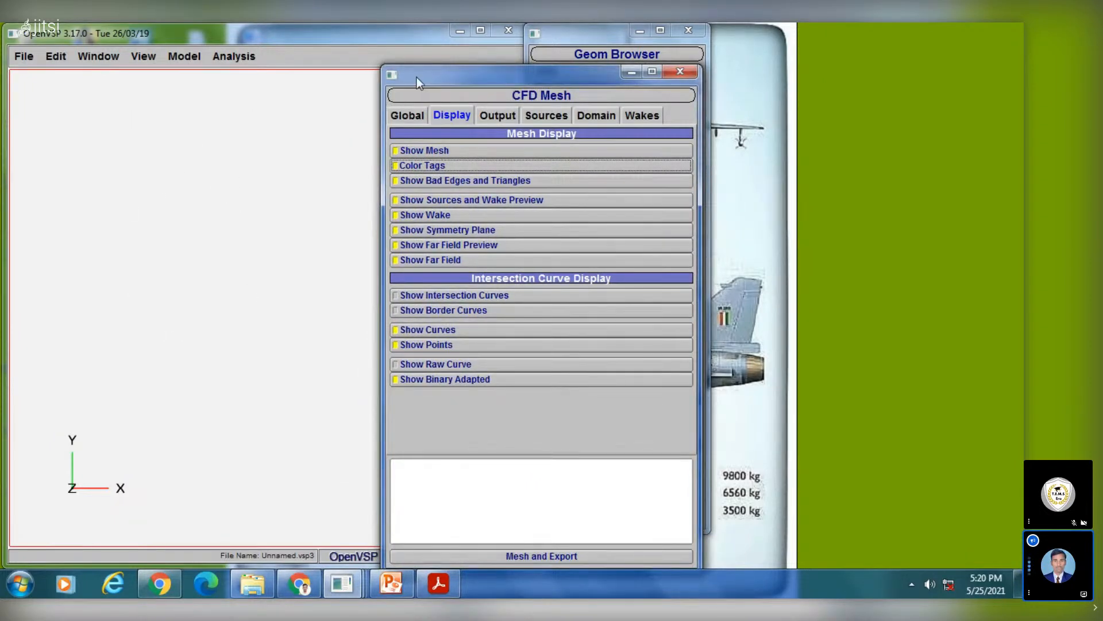
drag(423, 76, 467, 72)
mouse_move(321, 33)
mouse_down()
mouse_move(312, 77)
mouse_move(302, 41)
mouse_up()
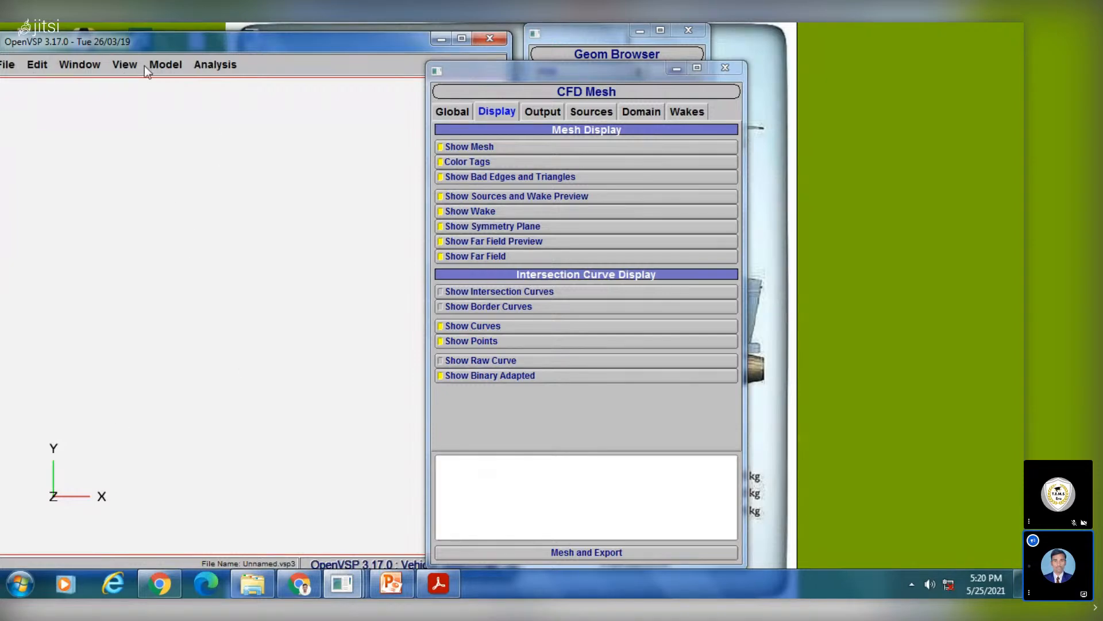
drag(457, 82, 769, 96)
click(566, 72)
click(566, 85)
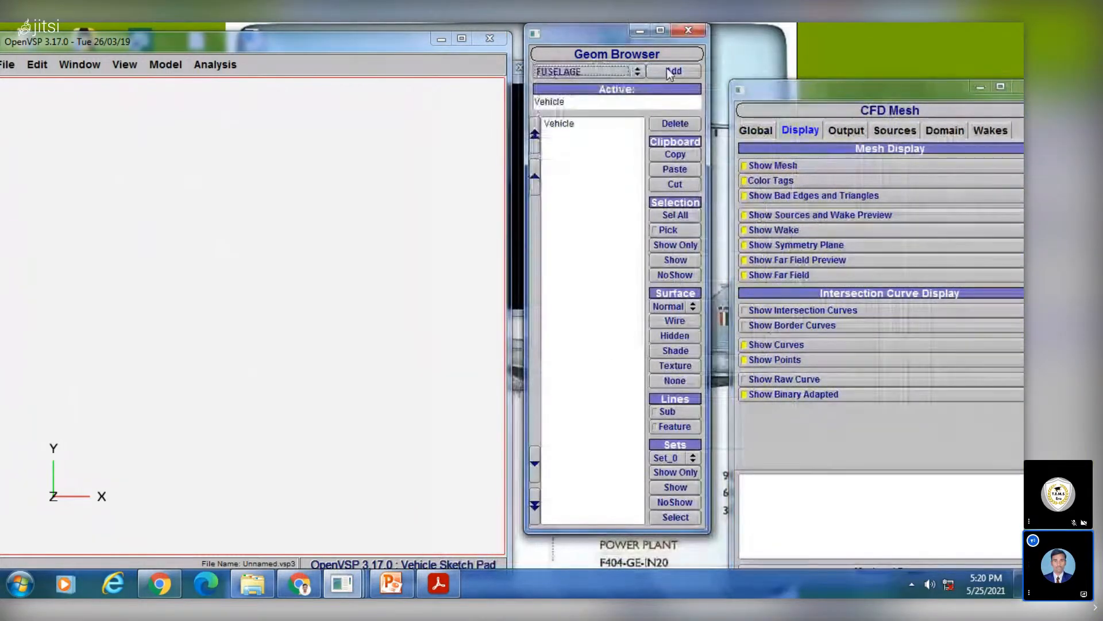
click(668, 70)
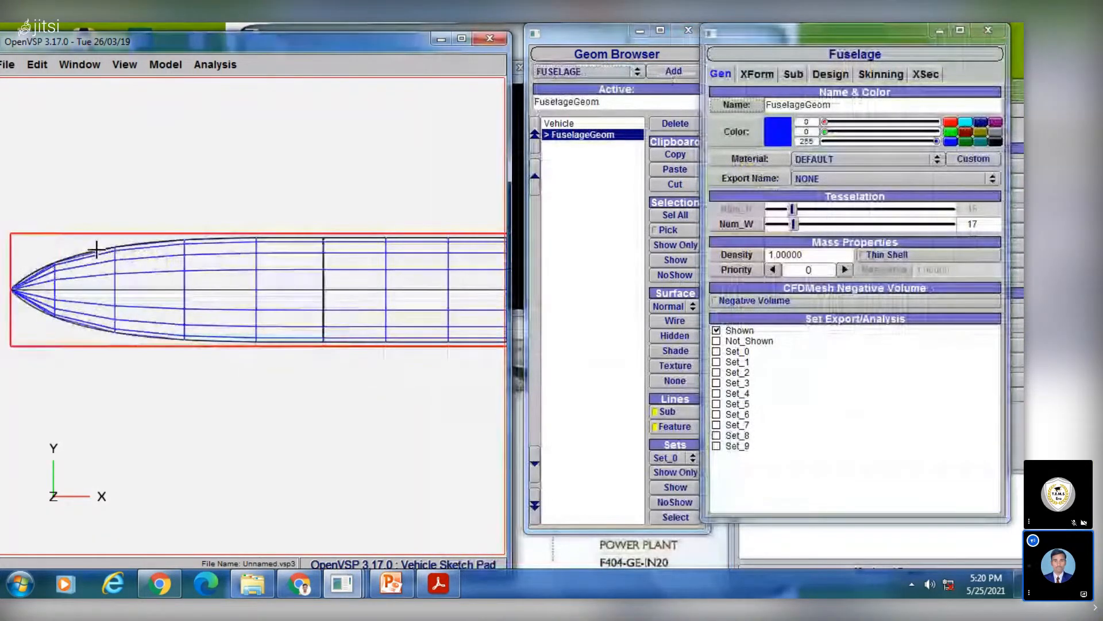
drag(93, 249, 301, 379)
drag(745, 40, 484, 66)
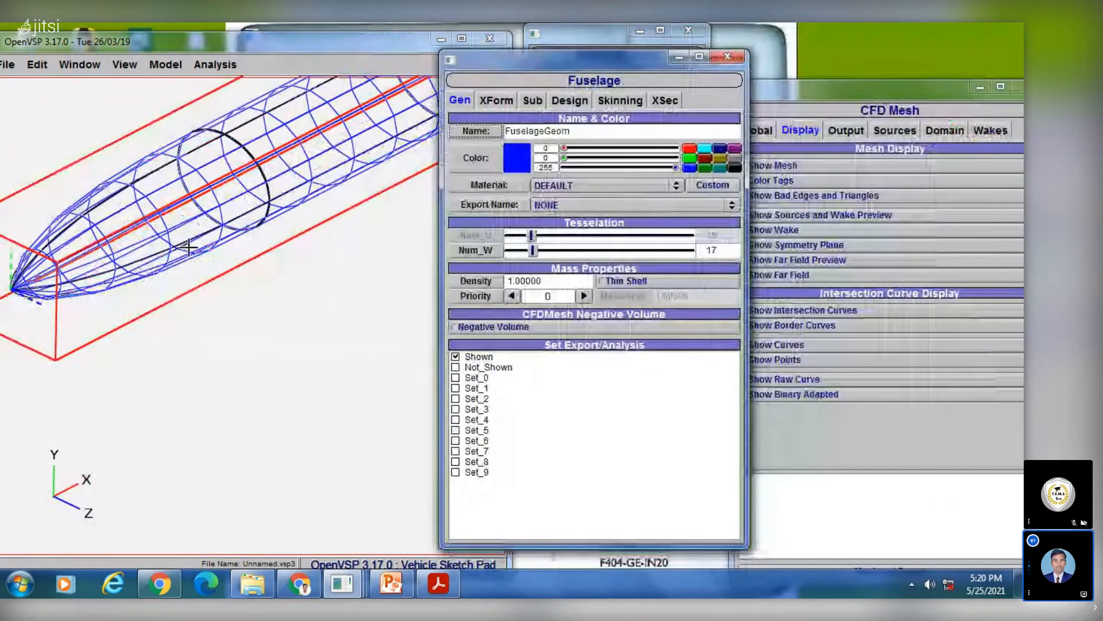
right_drag(245, 161, 290, 239)
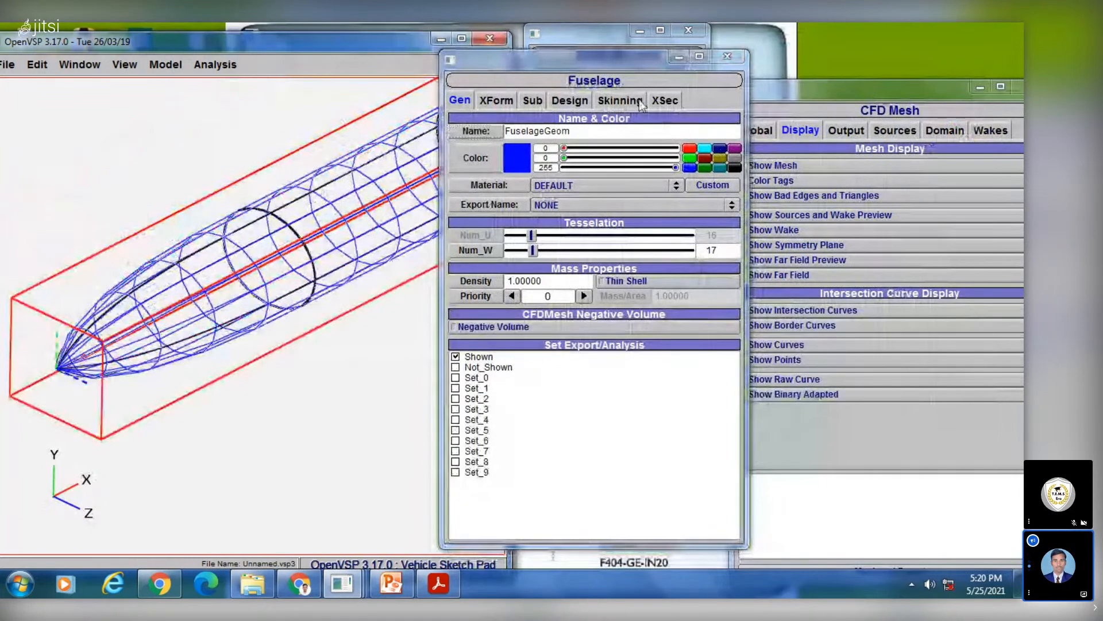
Step: Bring CFD Mesh beside the fuselage and try switching Show Mesh and Show Wake off and back on
click(831, 92)
drag(831, 91, 672, 72)
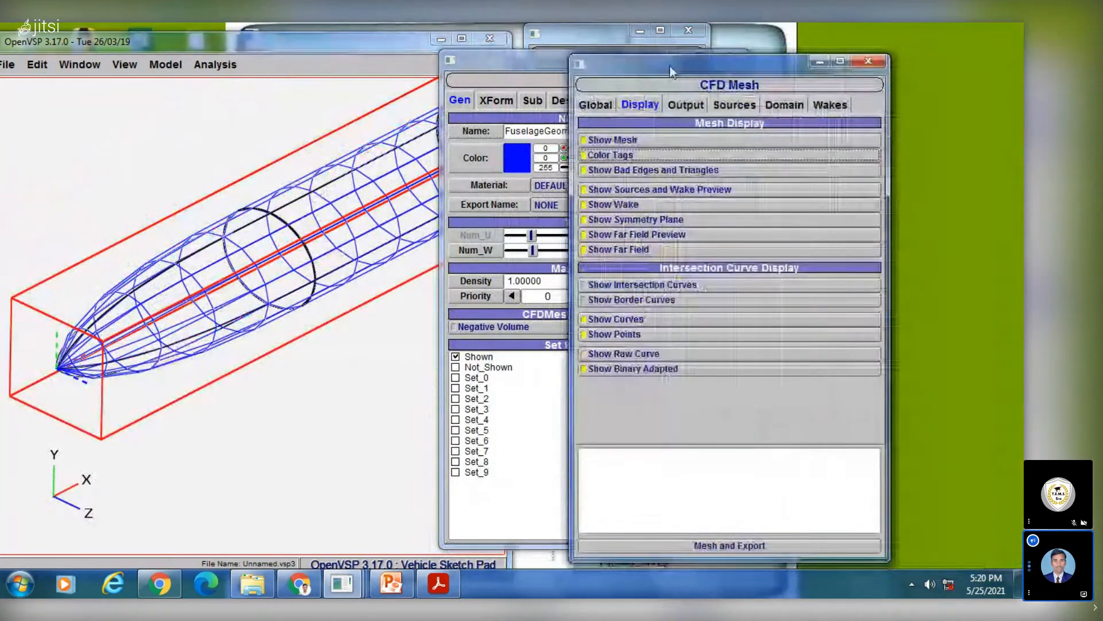
click(590, 142)
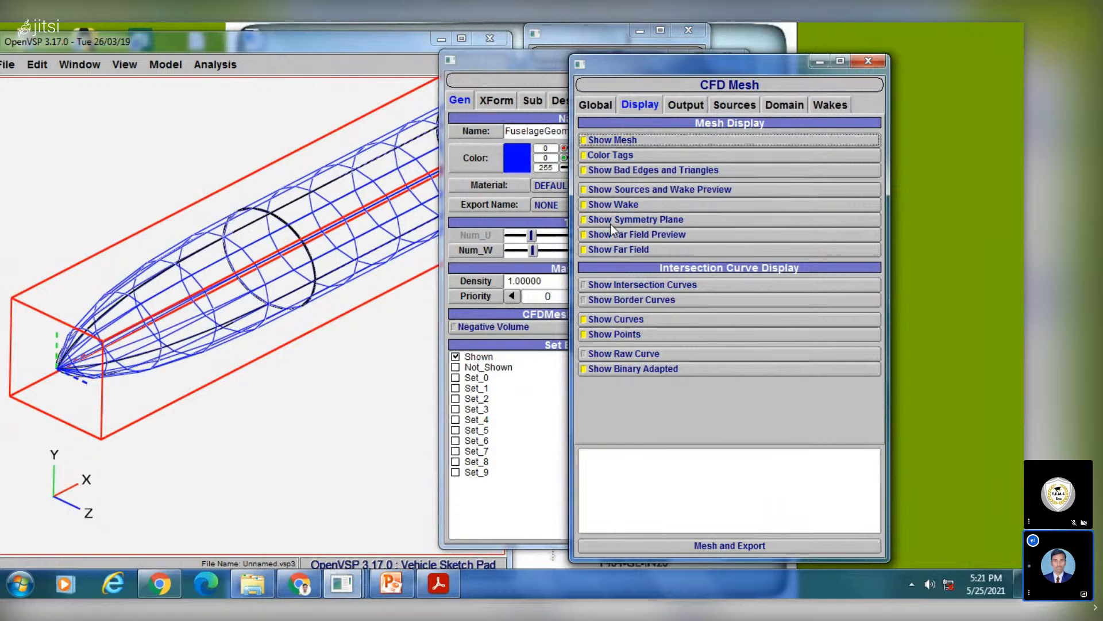
click(586, 205)
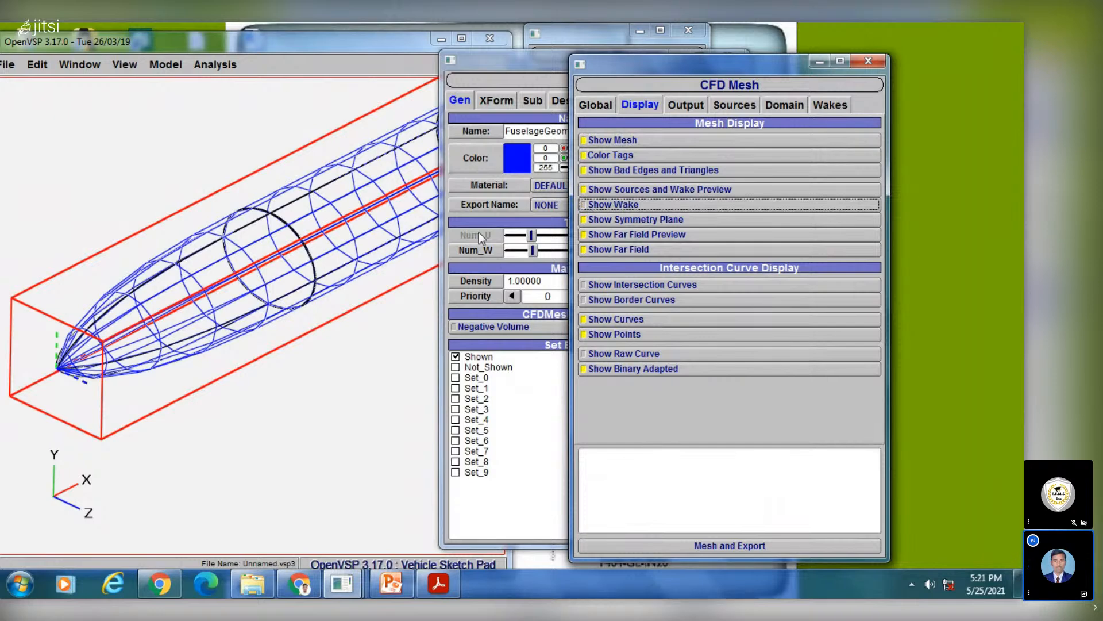
drag(160, 303, 247, 322)
click(585, 206)
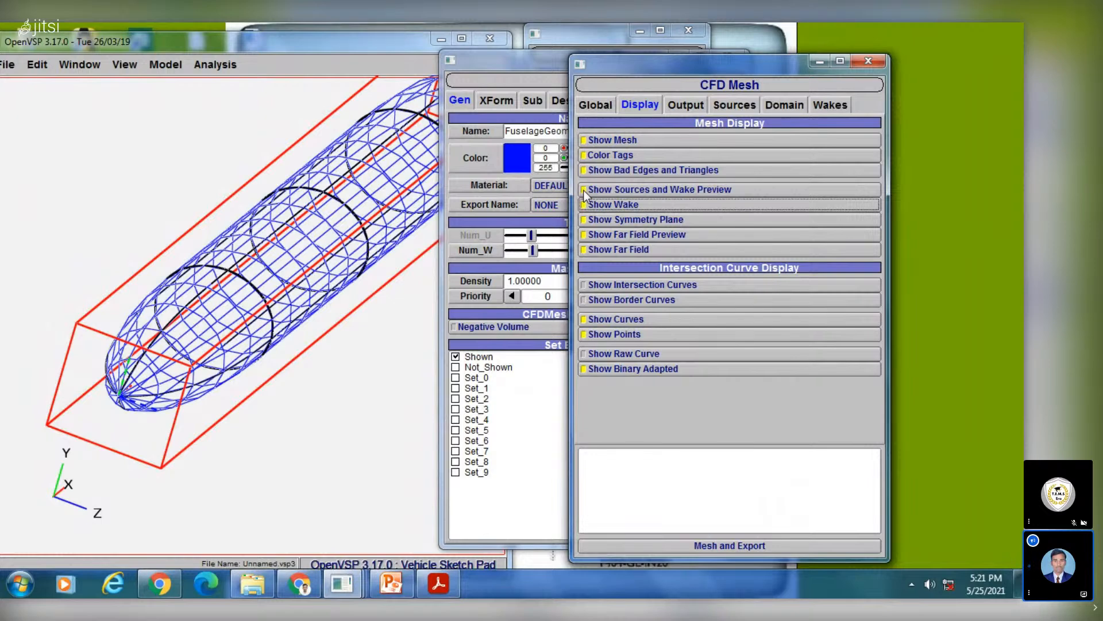
right_drag(362, 190, 248, 224)
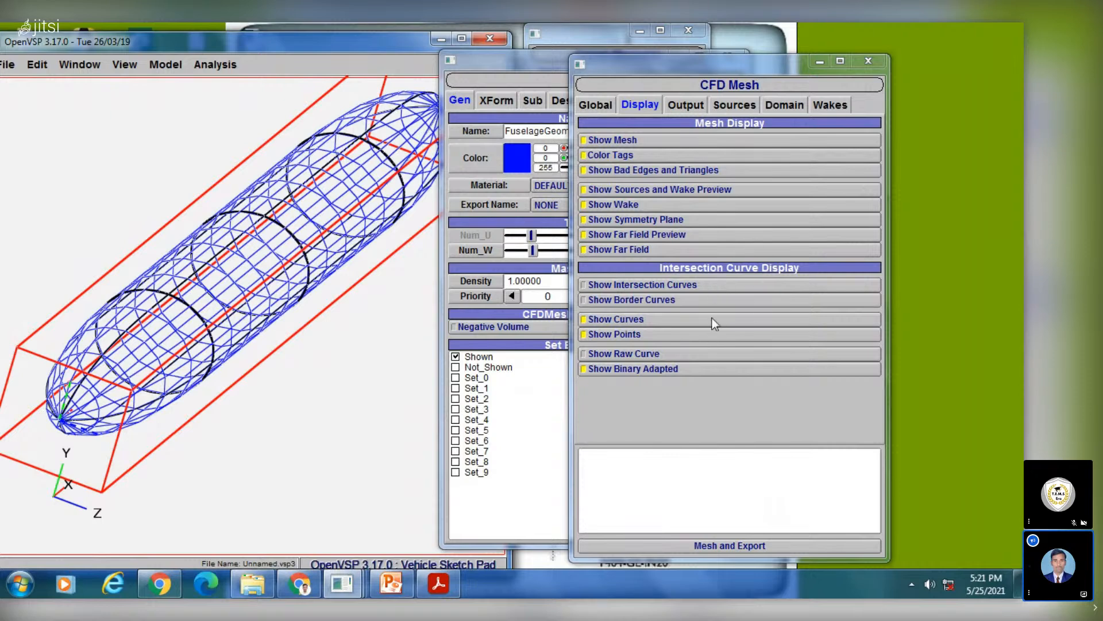
Step: Examine the CFD Mesh export file names and check the .stl file location without choosing a new file
click(681, 105)
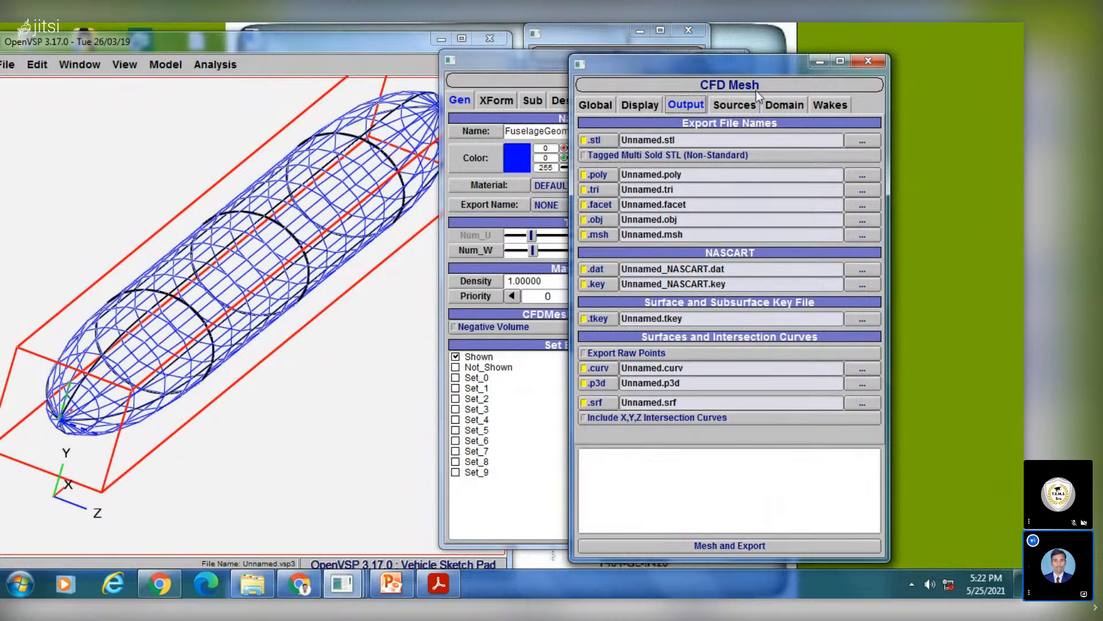
drag(754, 64, 510, 45)
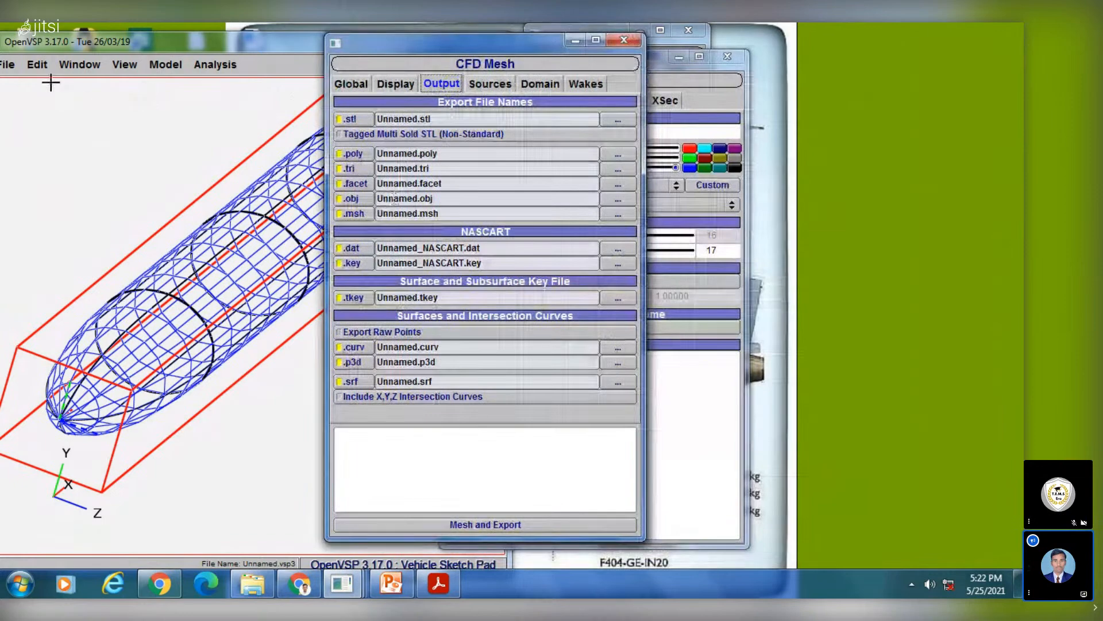
drag(464, 53, 613, 55)
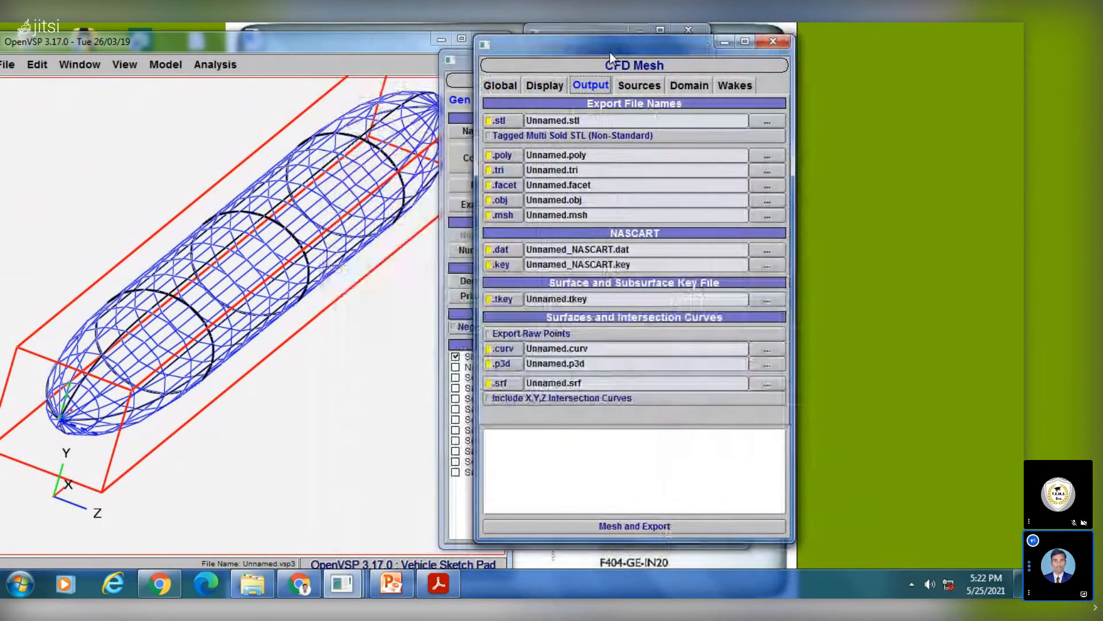
drag(51, 334, 86, 245)
drag(190, 259, 136, 250)
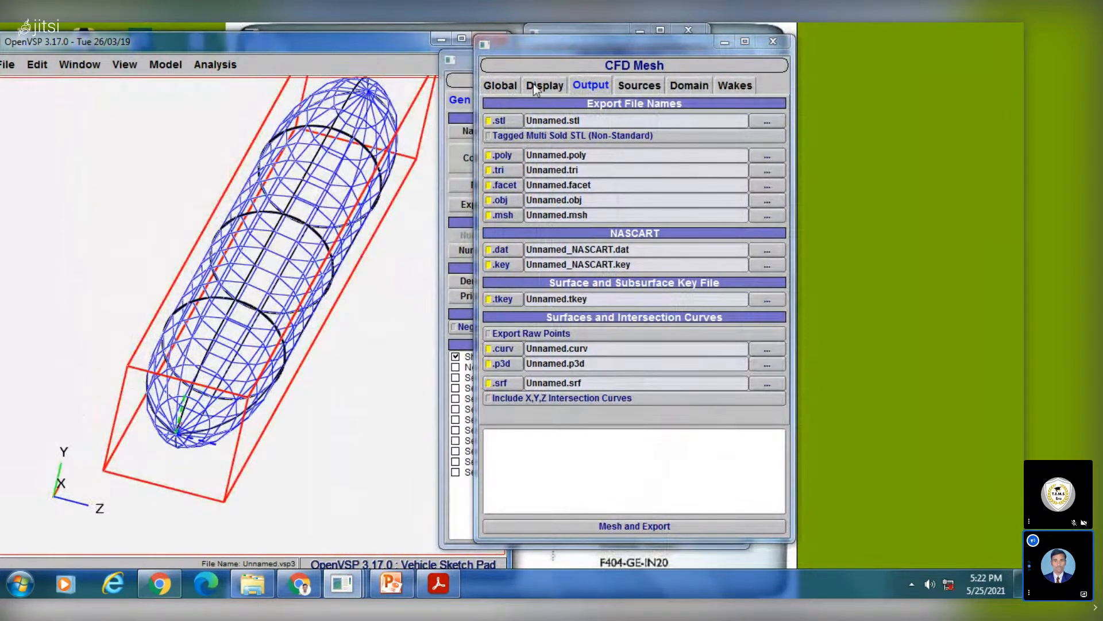
click(764, 120)
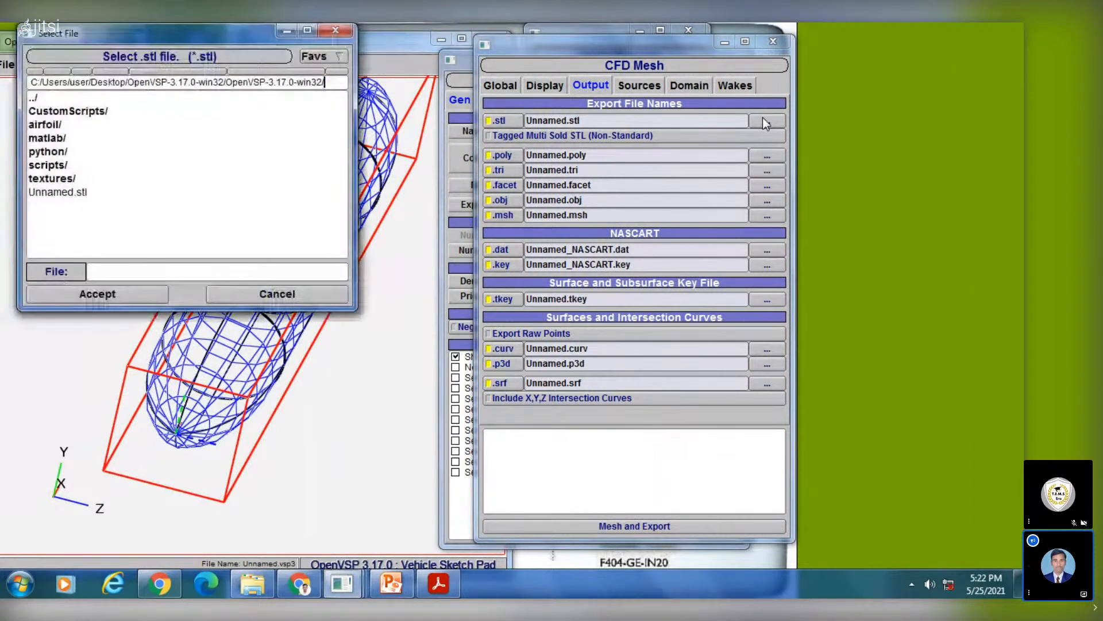
click(276, 291)
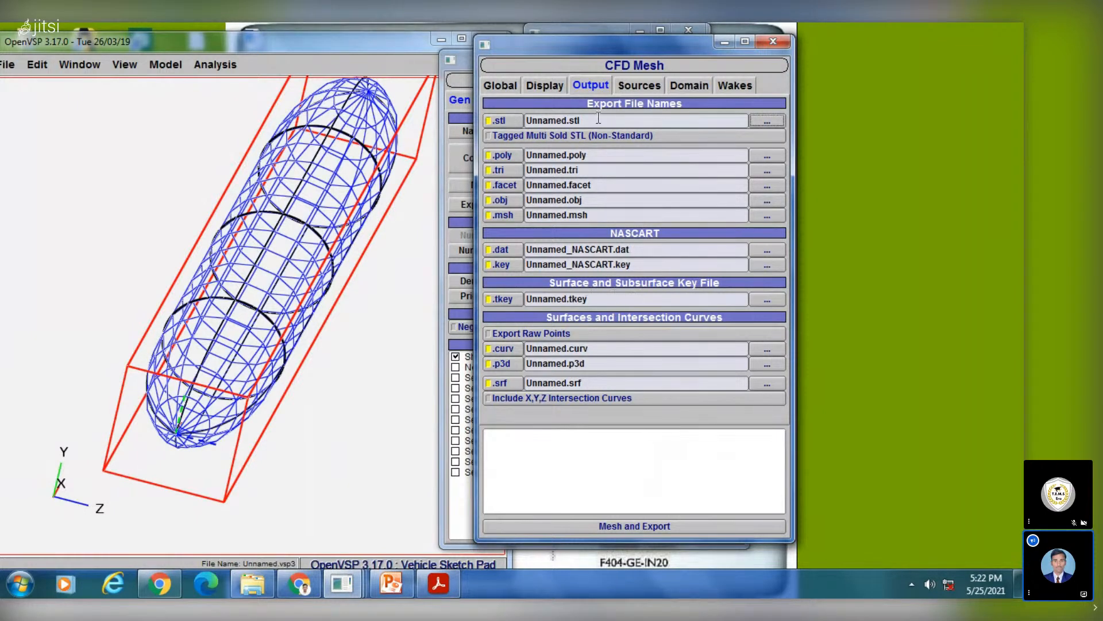
Step: Examine the CFD Mesh source settings for the fuselage and the far field domain settings
click(640, 83)
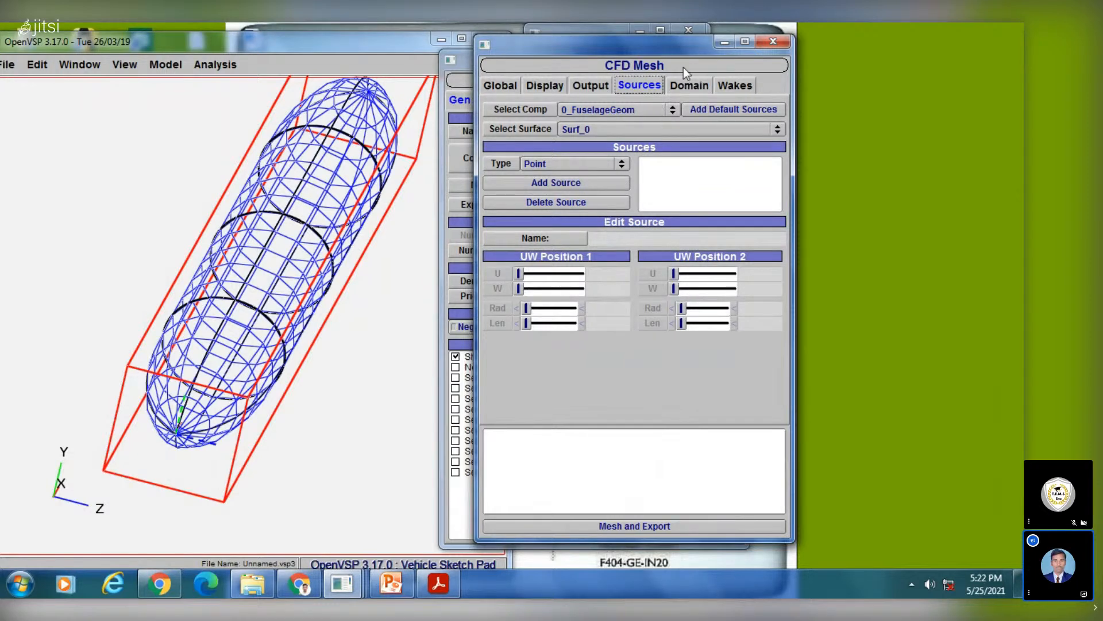
click(694, 86)
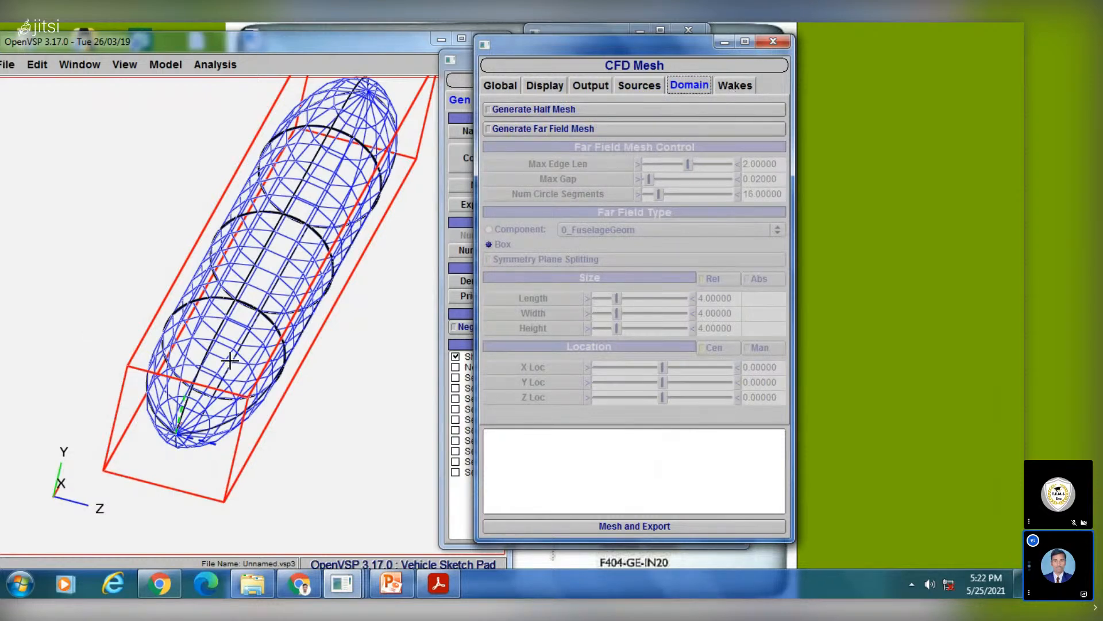
drag(230, 361, 185, 339)
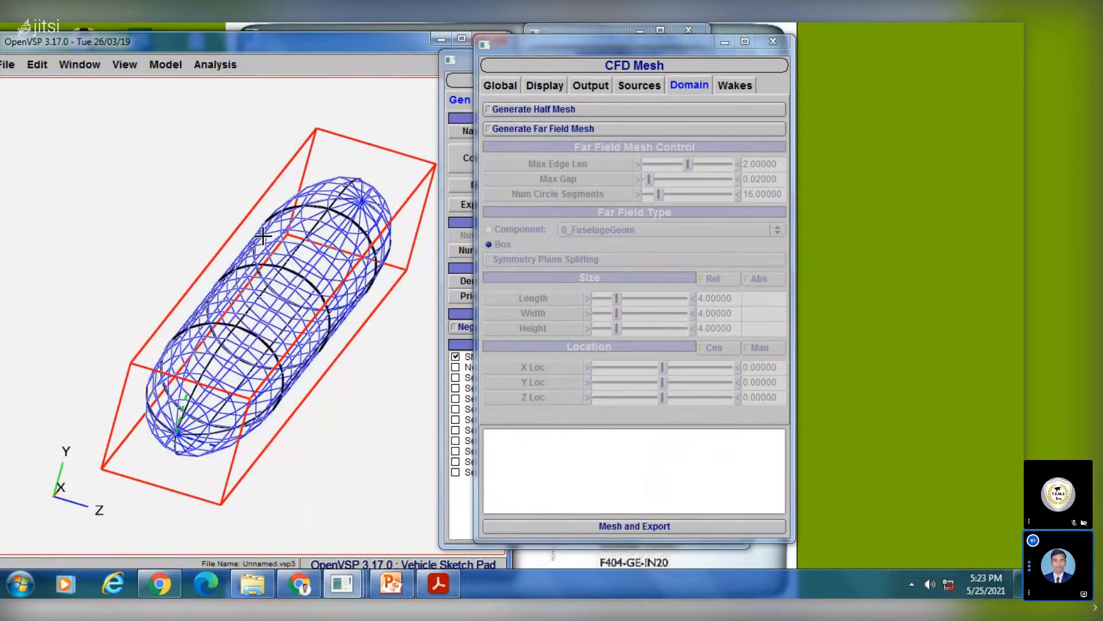
Step: Set the CFD Mesh Scale Wake to 5.02239 and Wake Angle to 2.38806, and close CFD Mesh
click(735, 90)
click(734, 86)
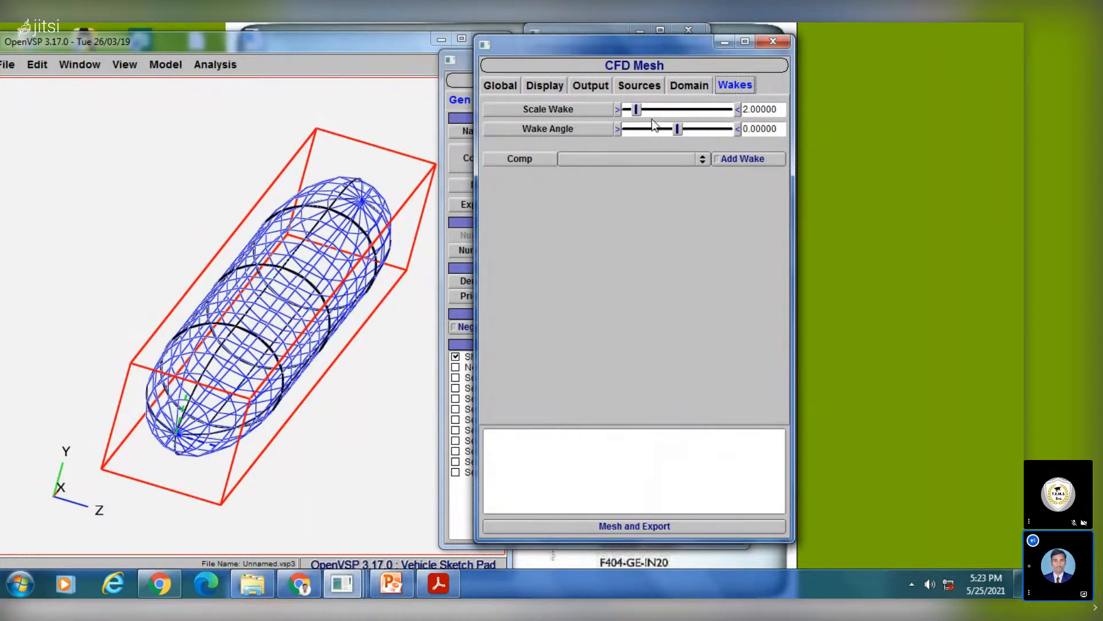
drag(636, 109, 689, 131)
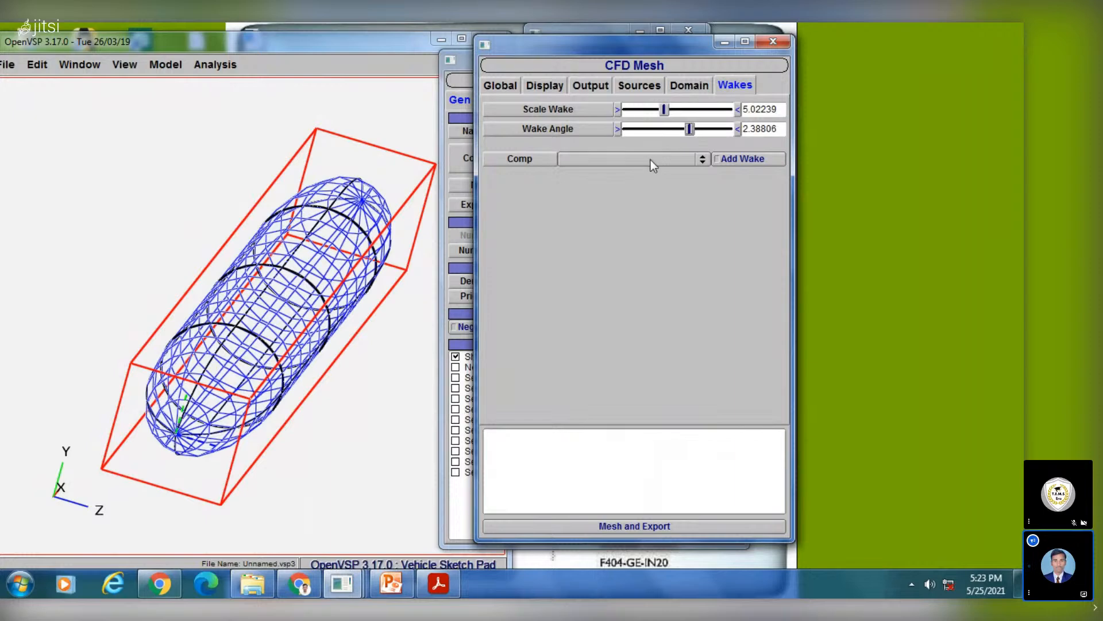
click(774, 41)
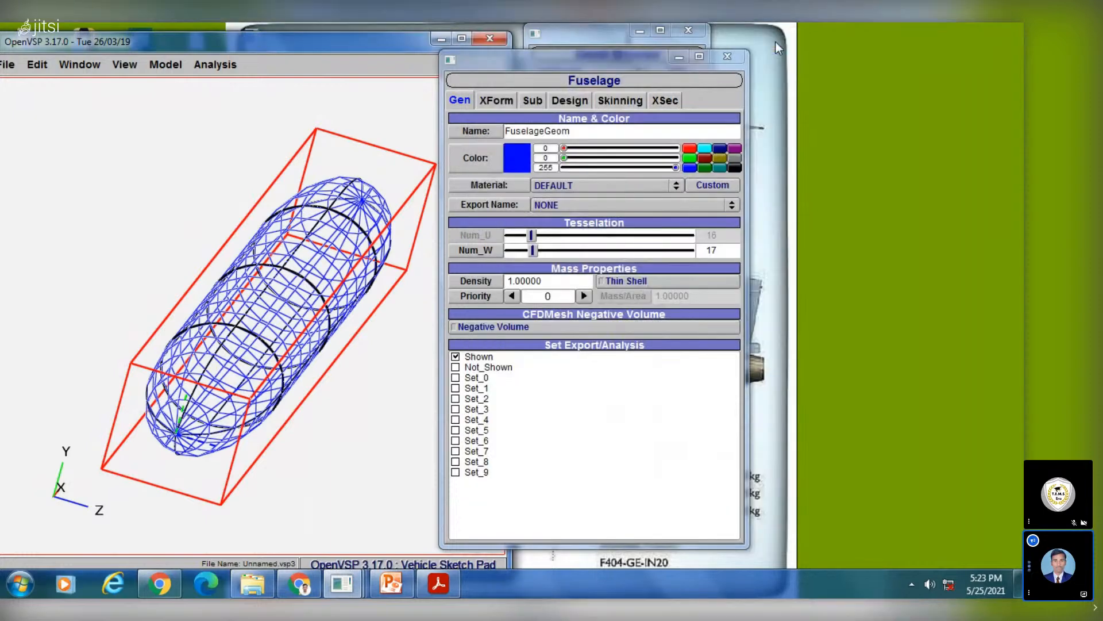
click(216, 64)
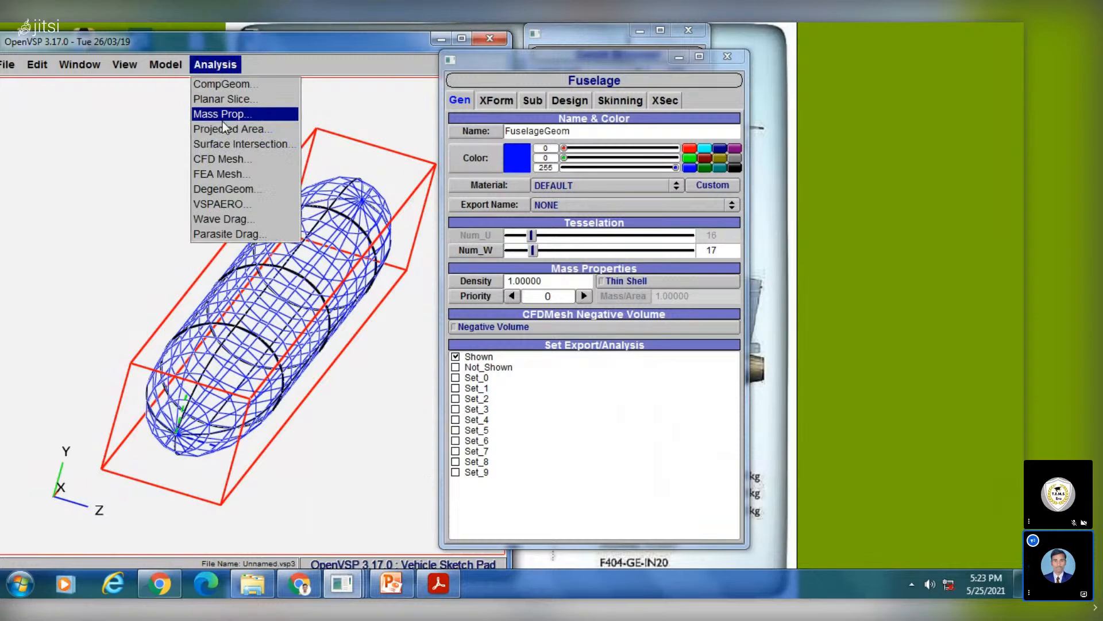
click(233, 160)
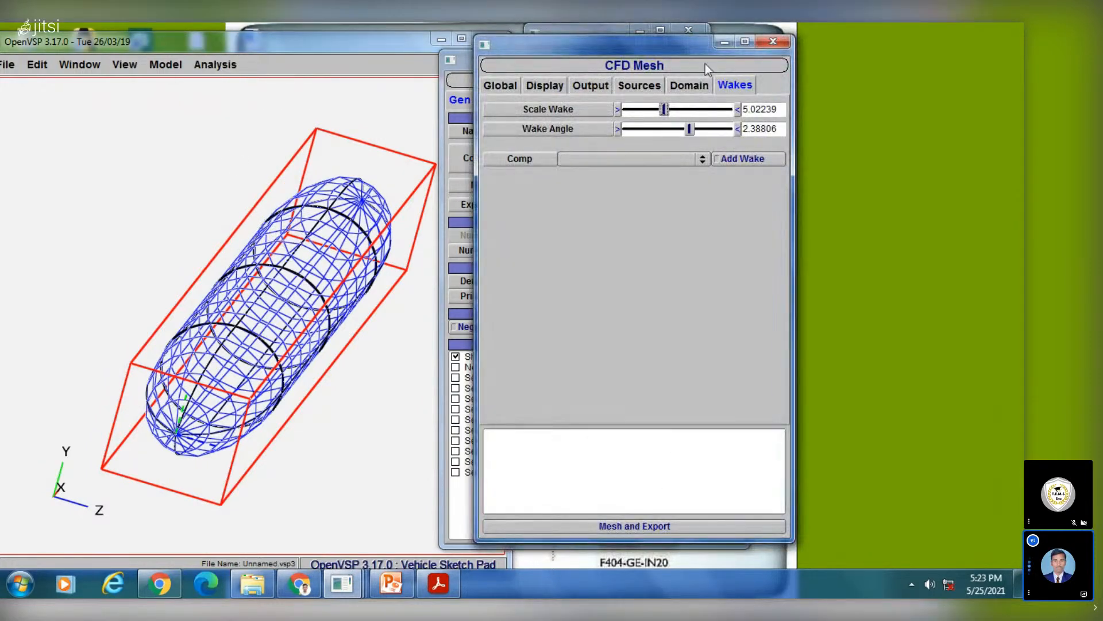
click(773, 42)
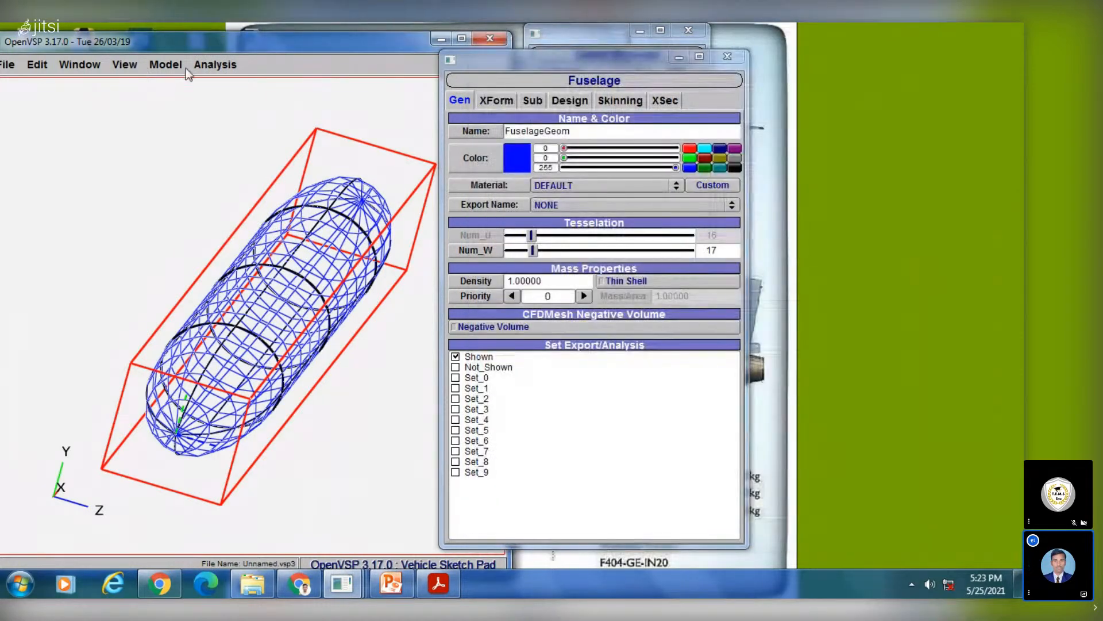
Step: Open FEA Mesh and examine its structure, part and material settings
click(152, 66)
mouse_move(215, 64)
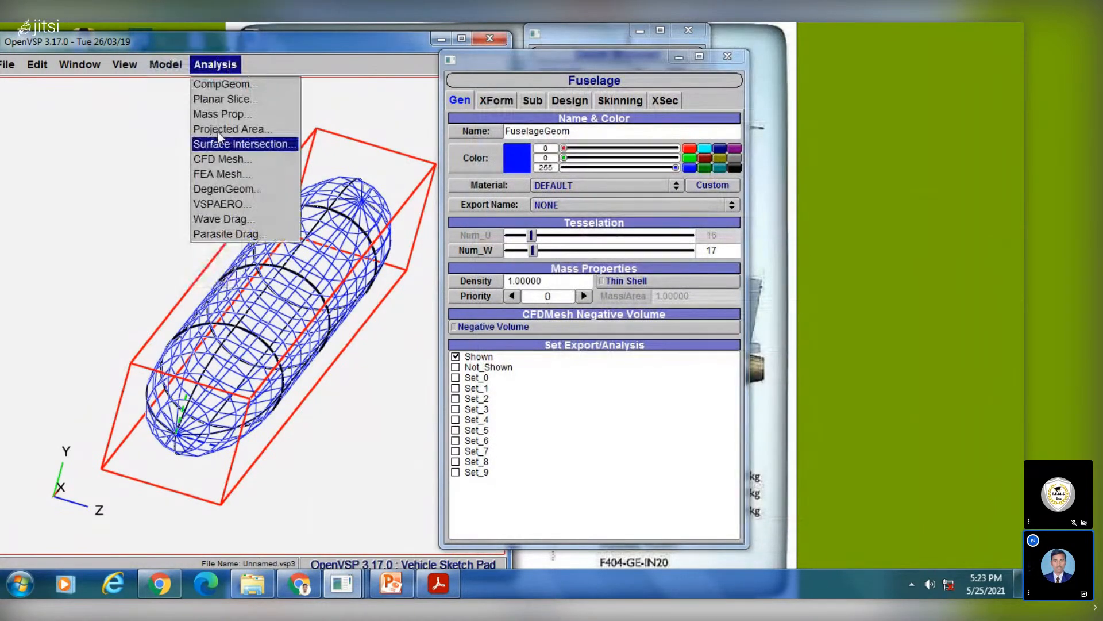
click(222, 178)
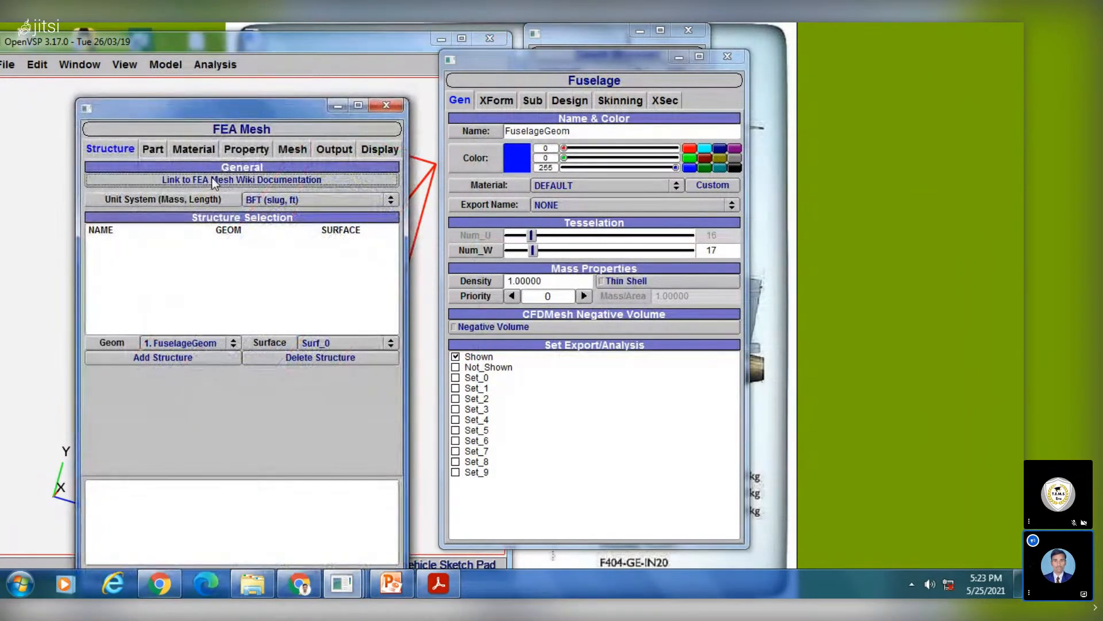
click(154, 150)
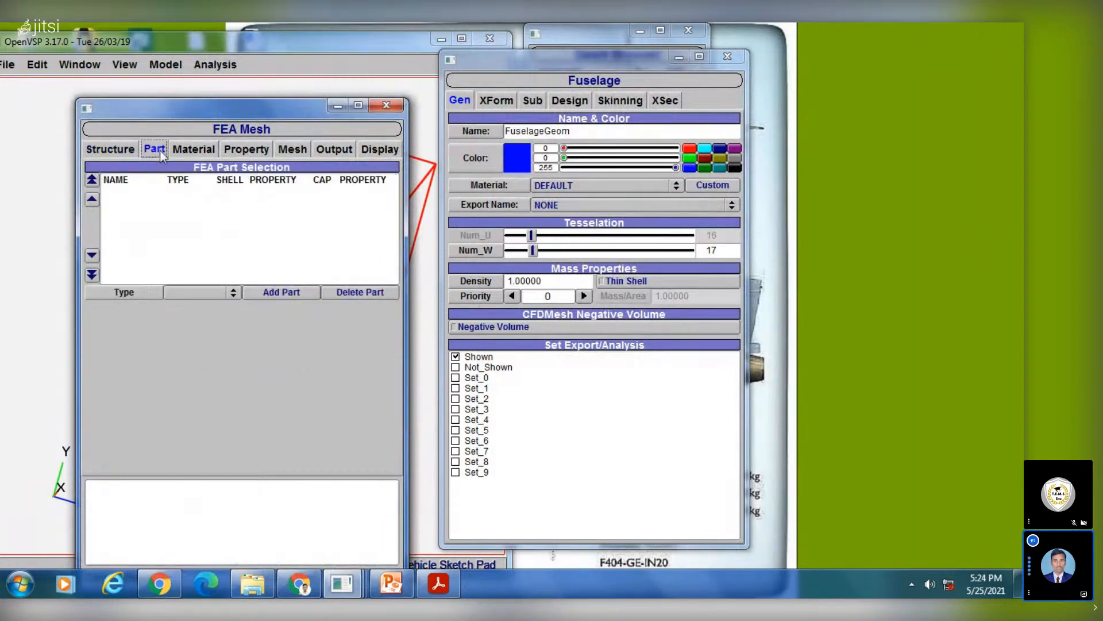
click(189, 151)
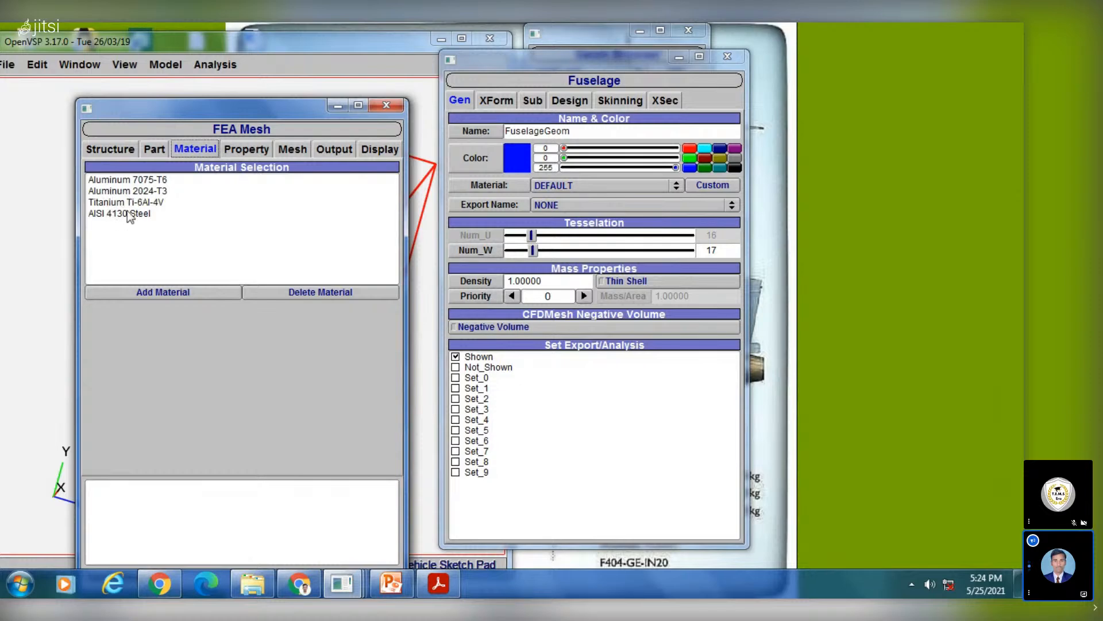
Step: Add a new material to the FEA Mesh material list, keeping its default properties, and close FEA Mesh
click(183, 294)
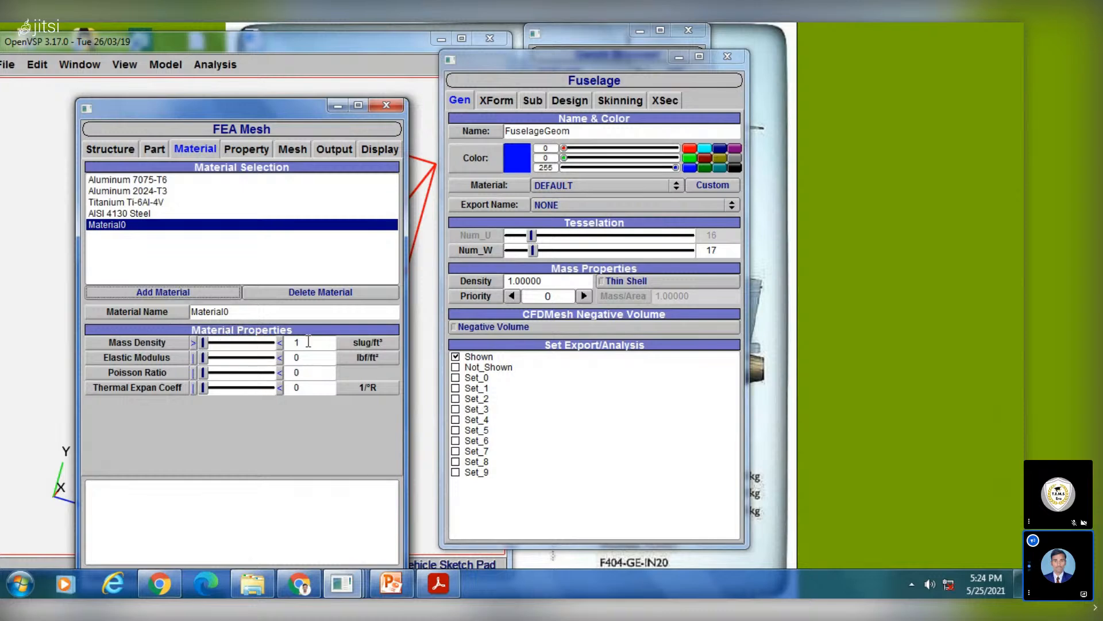
drag(267, 108, 246, 55)
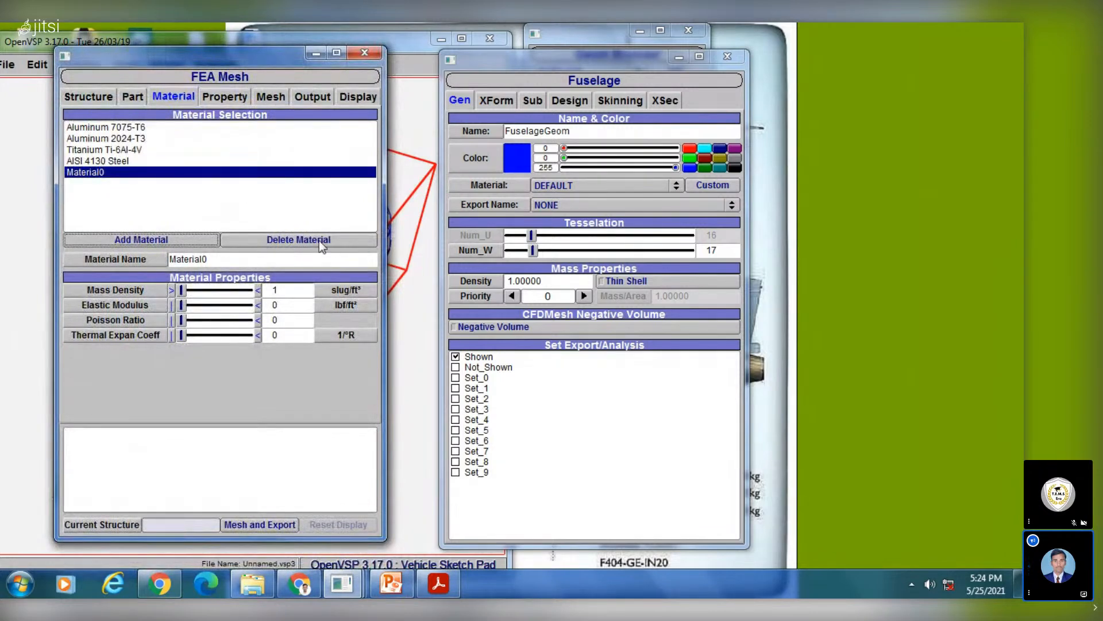
click(364, 53)
Step: Reopen FEA Mesh, examine its property, mesh control, file export and display settings, and close it
click(212, 64)
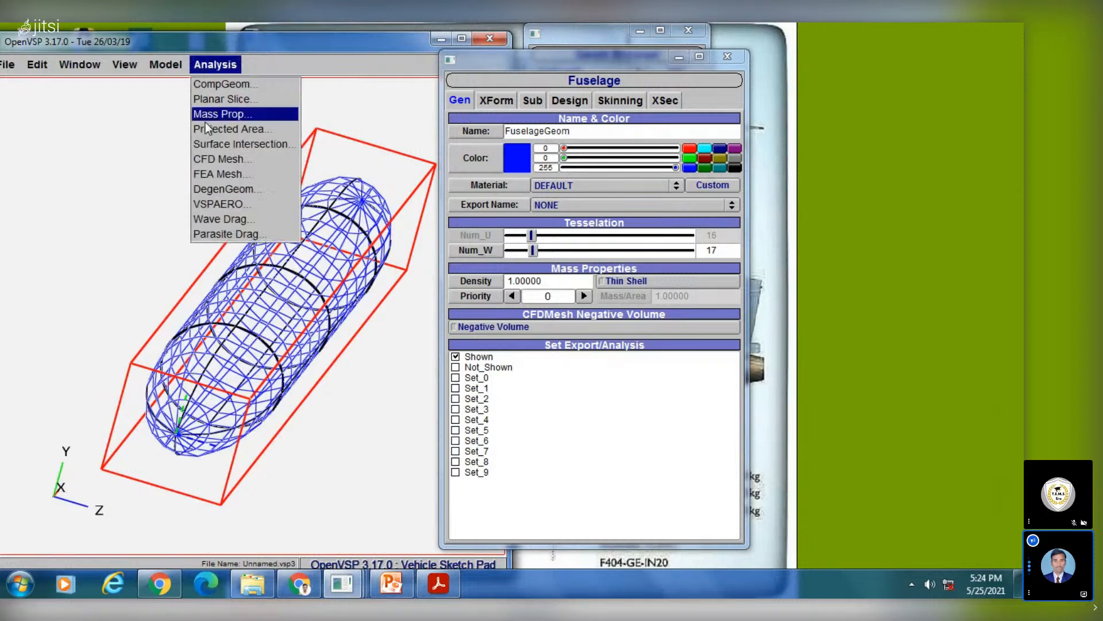
click(223, 174)
click(227, 97)
click(266, 98)
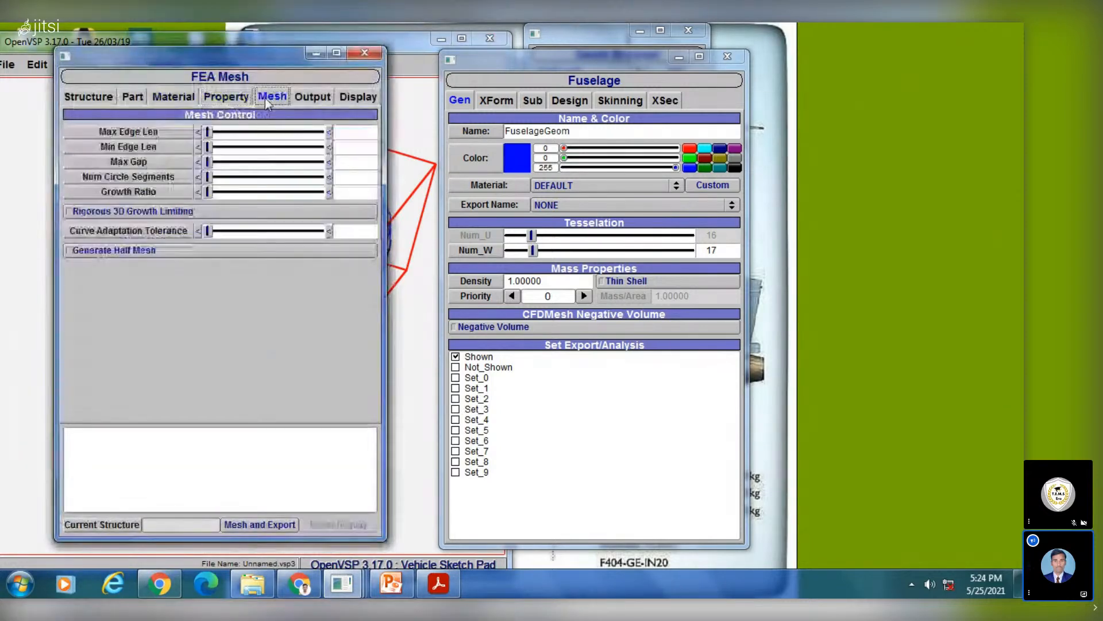
click(305, 98)
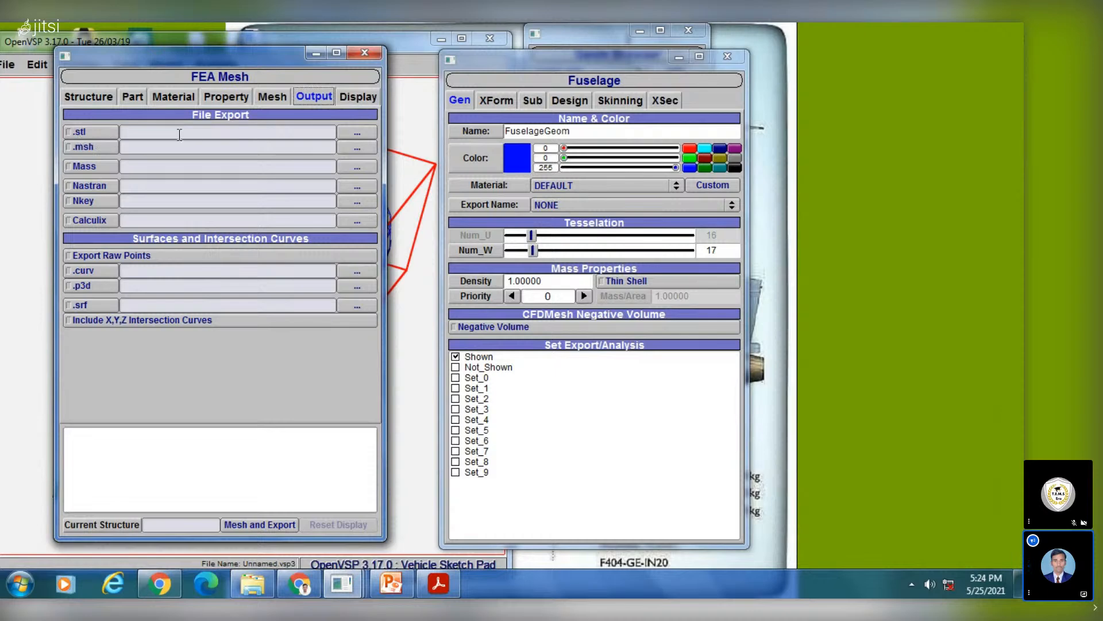
click(362, 97)
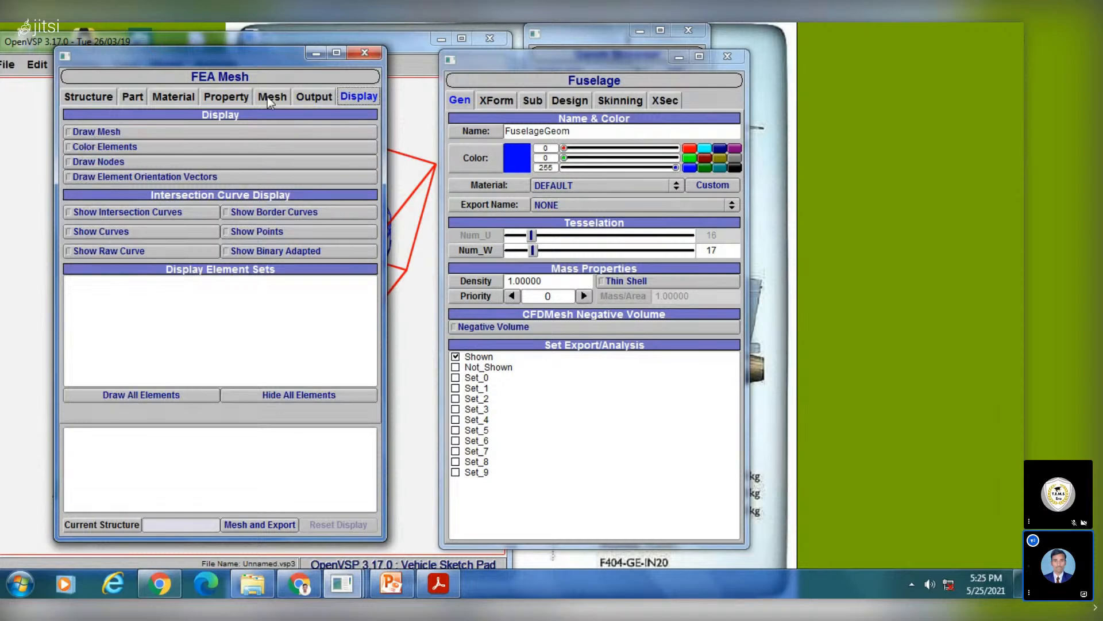
click(354, 55)
Step: Bring up CFD Mesh and FEA Mesh once more for a brief look, closing each again
click(215, 64)
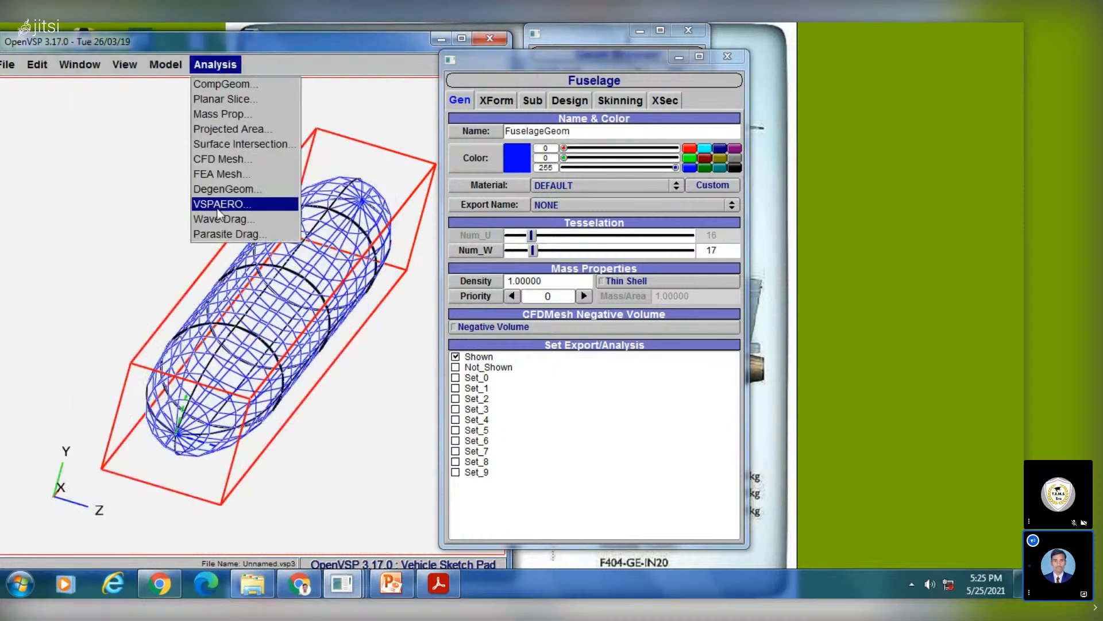
click(218, 160)
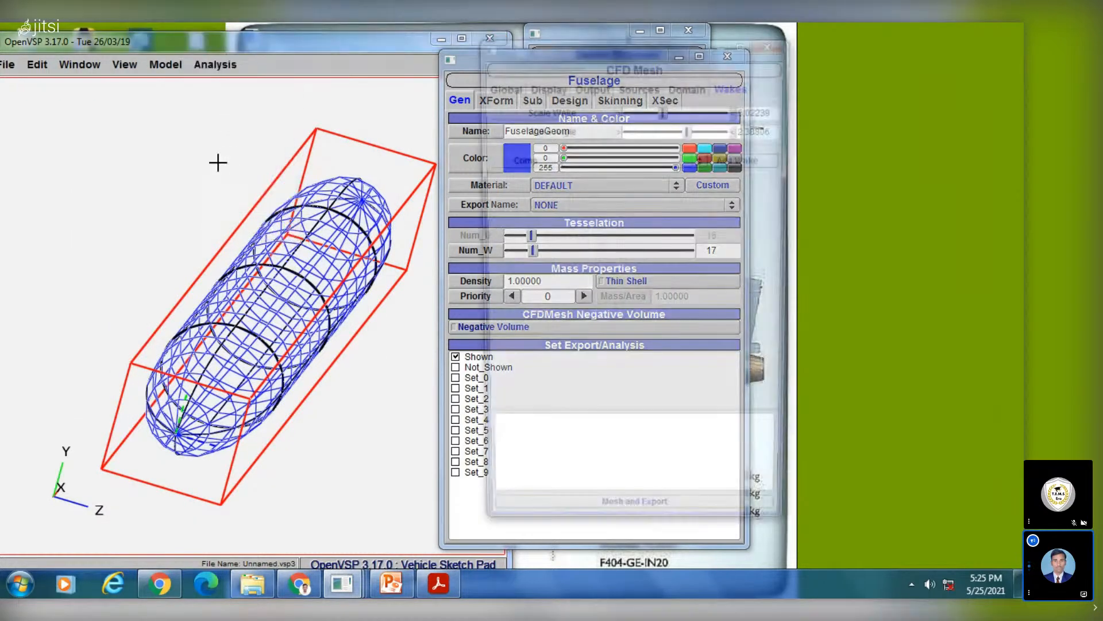
click(778, 46)
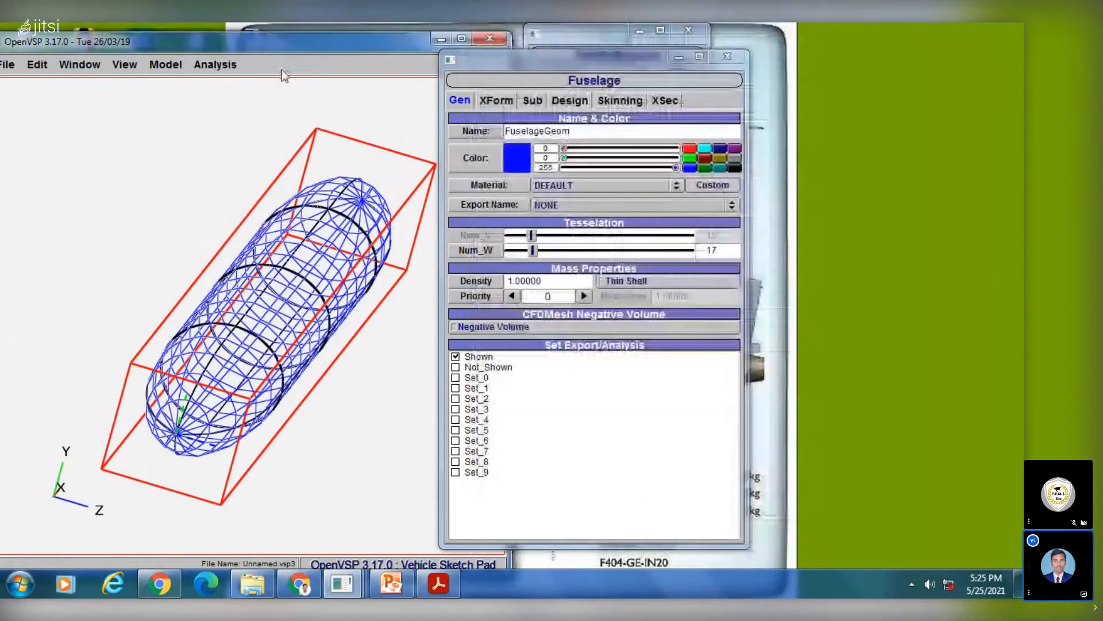
click(165, 64)
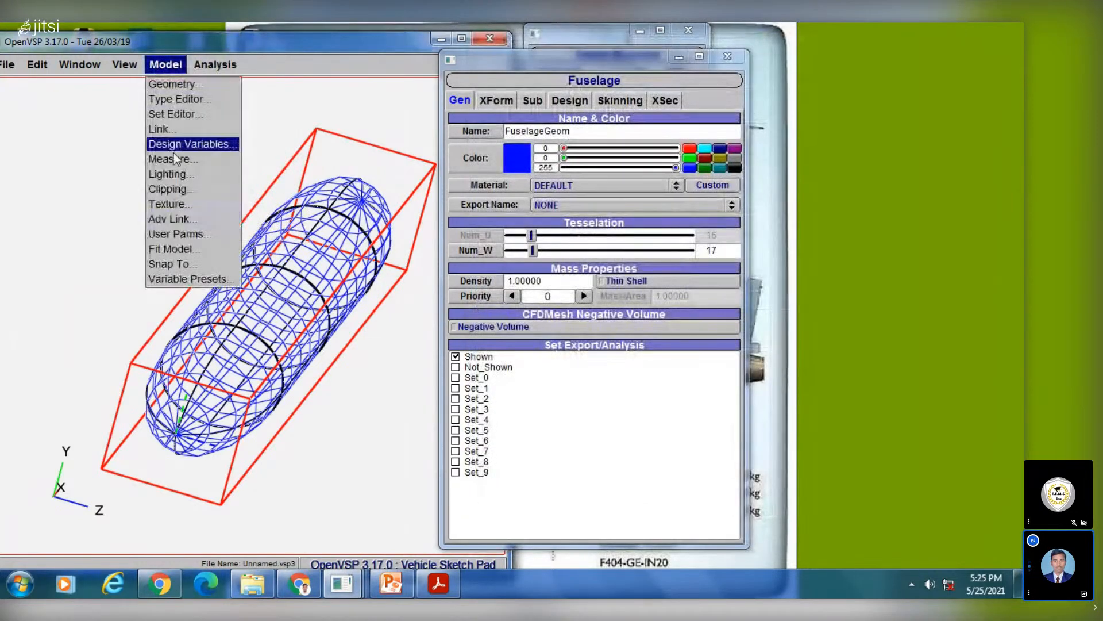
mouse_move(214, 66)
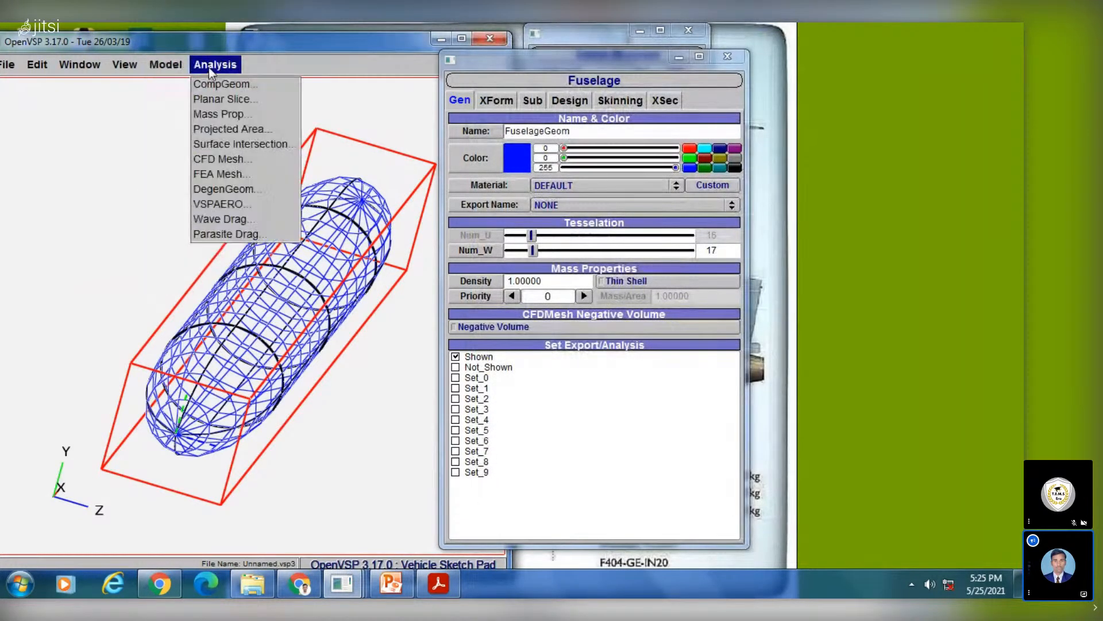
click(222, 176)
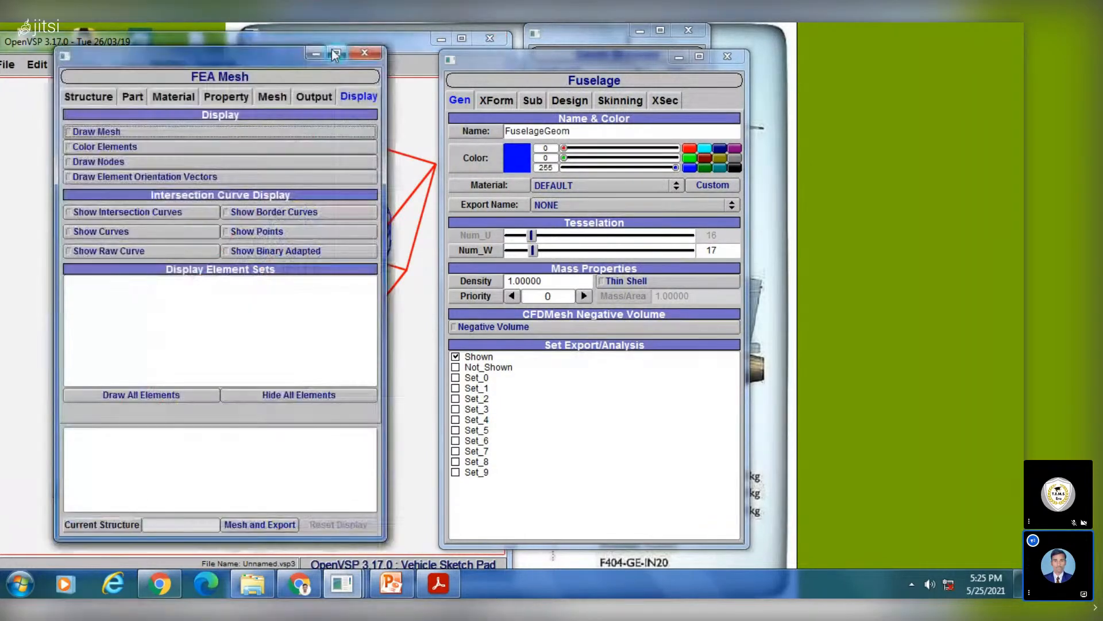
click(365, 57)
Step: Open VSPAERO, examine its advanced case setup, and arrange the window so the fuselage stays partly visible beside it
click(215, 65)
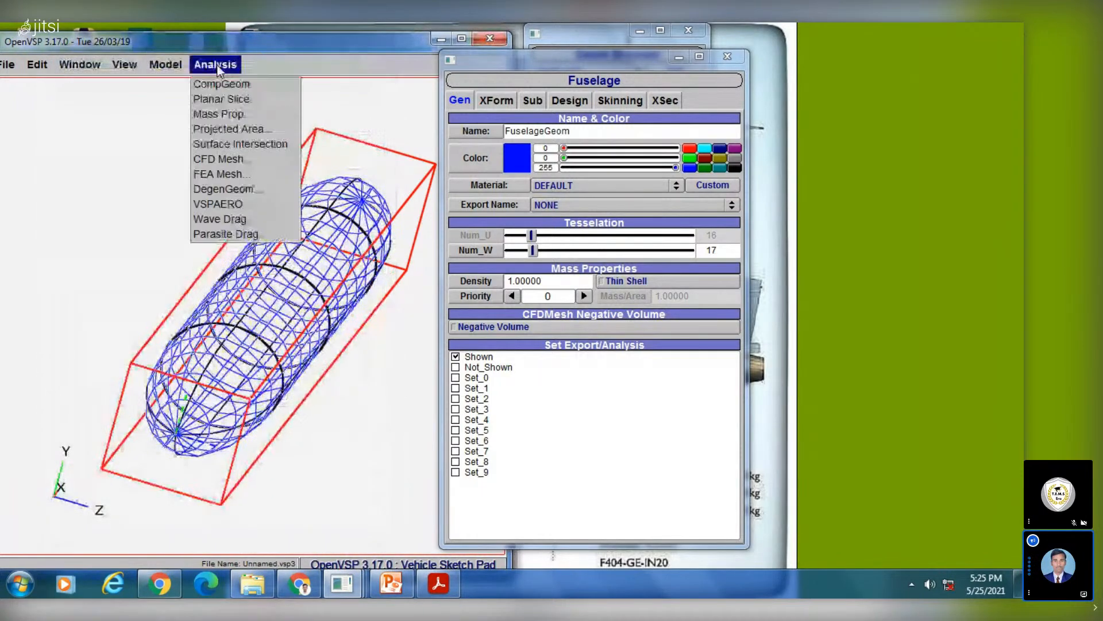
click(226, 205)
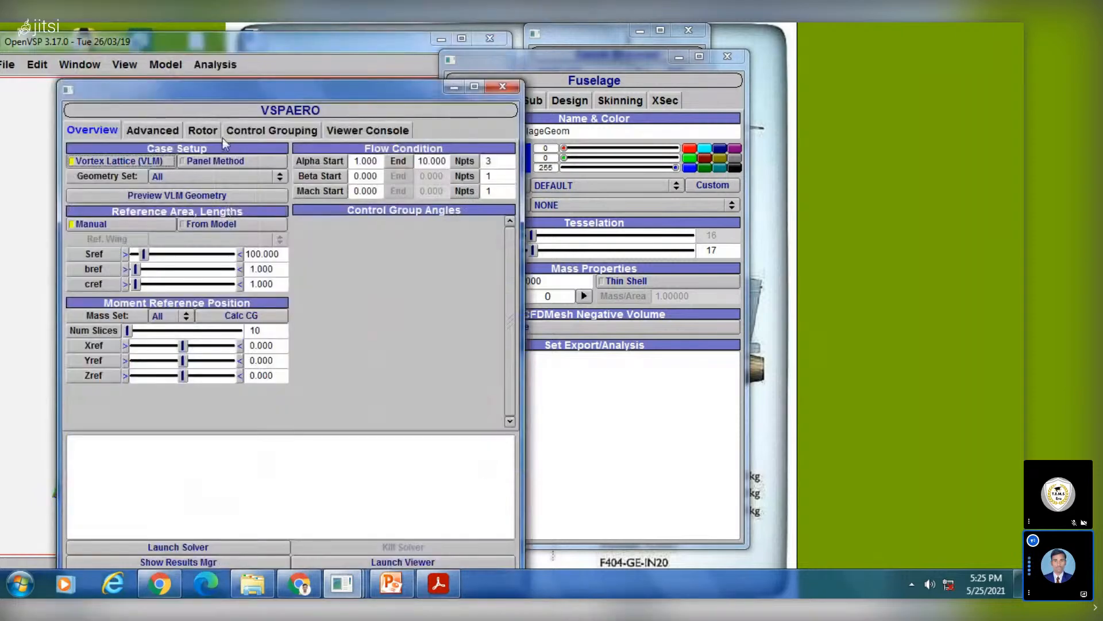
click(161, 136)
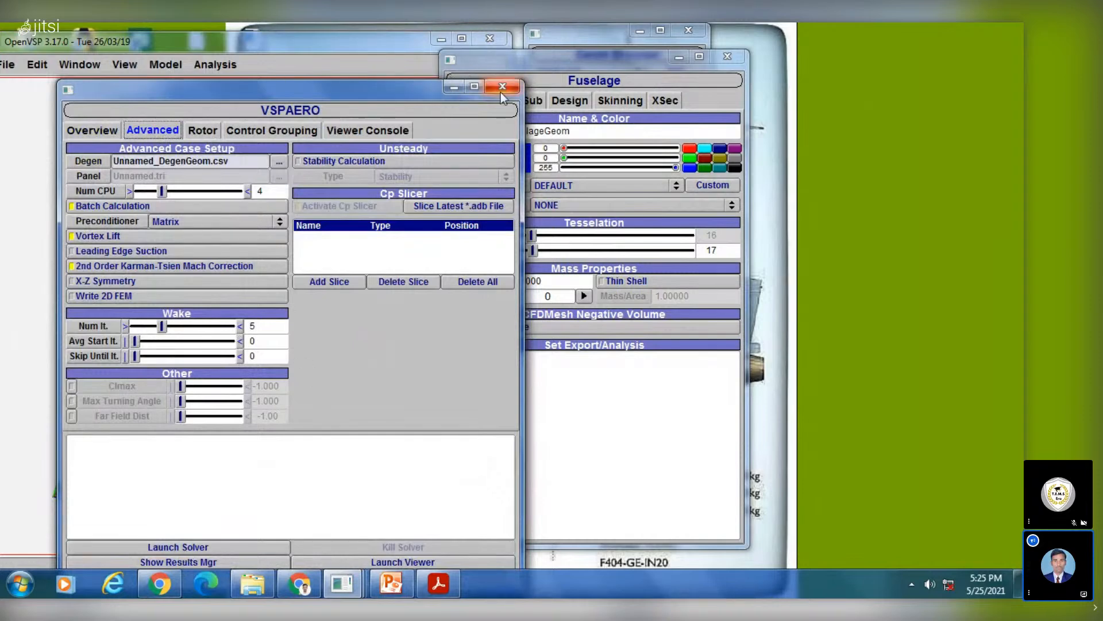
drag(163, 91, 356, 85)
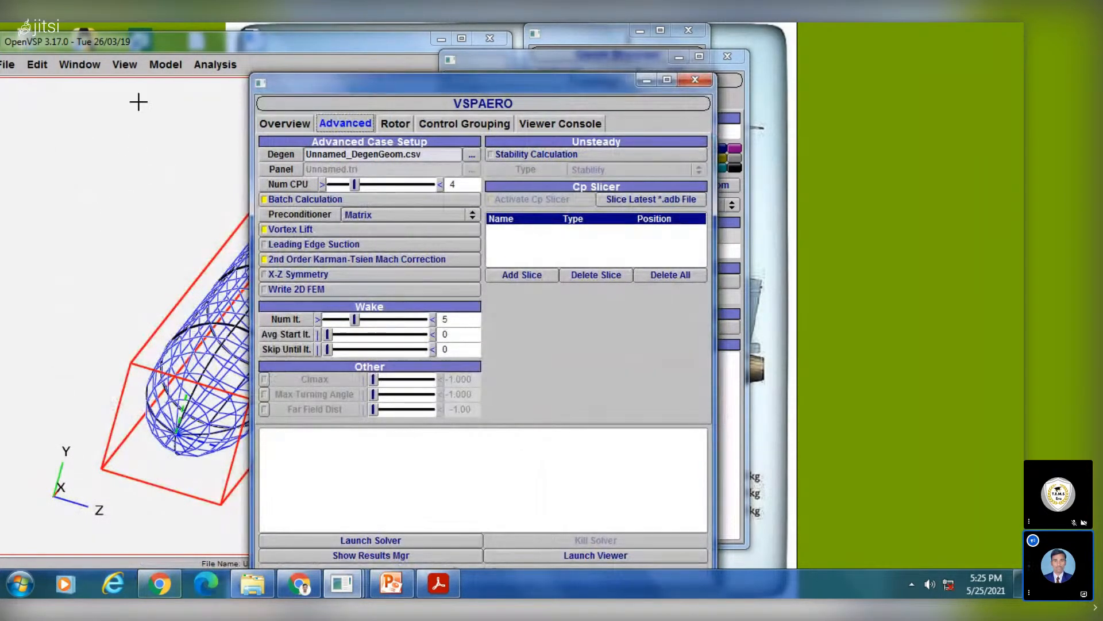
drag(221, 45, 191, 43)
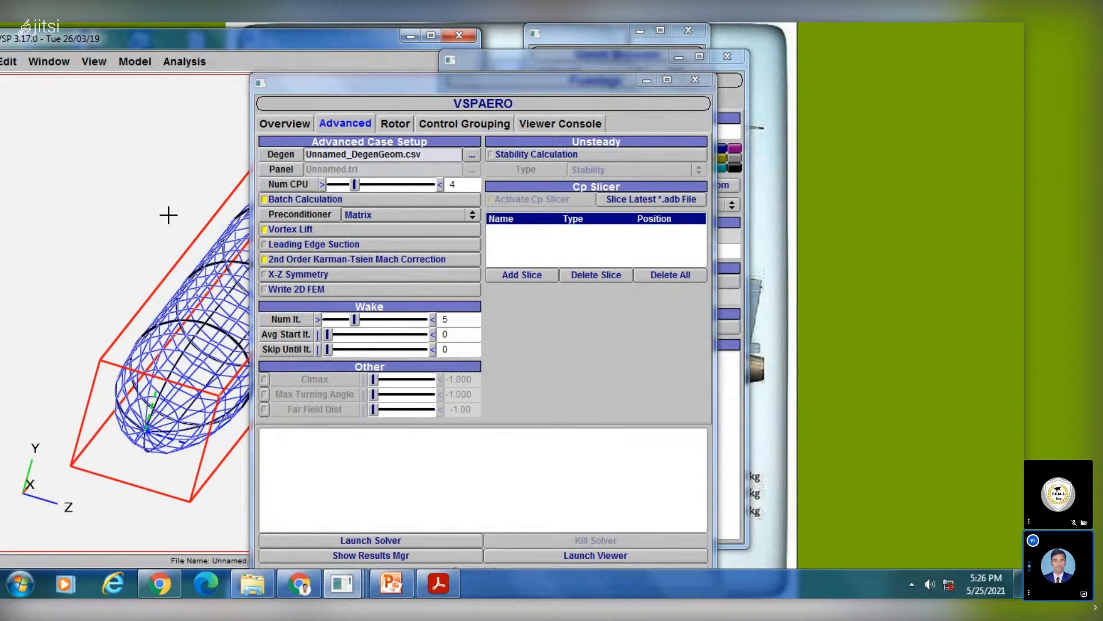
Step: Examine the VSPAERO rotor, control grouping, viewer console and overview settings, and close VSPAERO
click(396, 123)
click(492, 123)
click(550, 122)
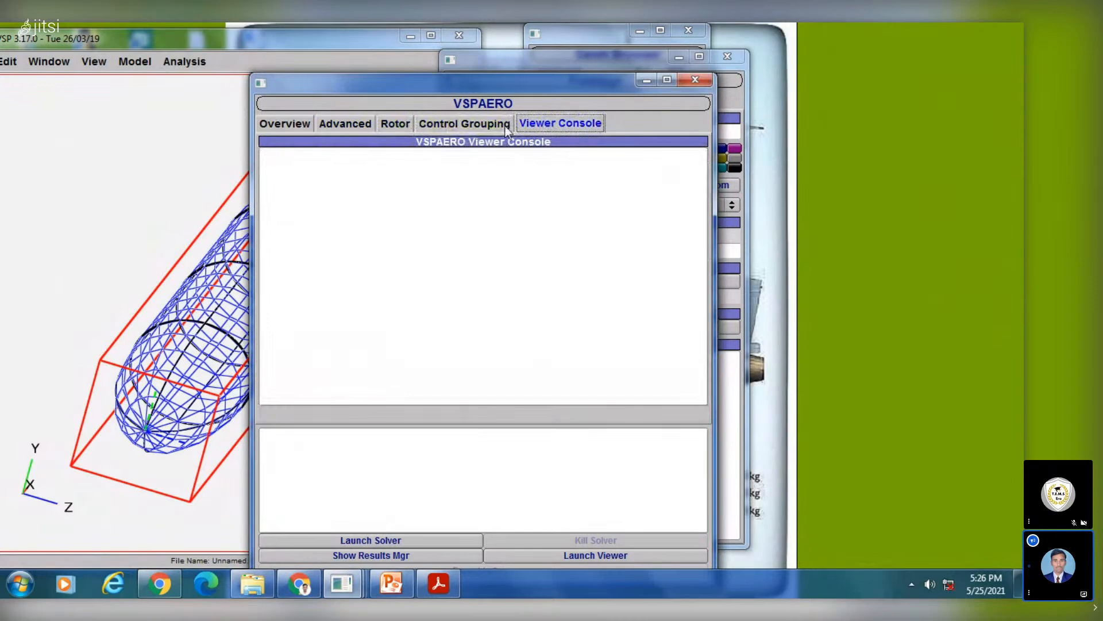
click(433, 126)
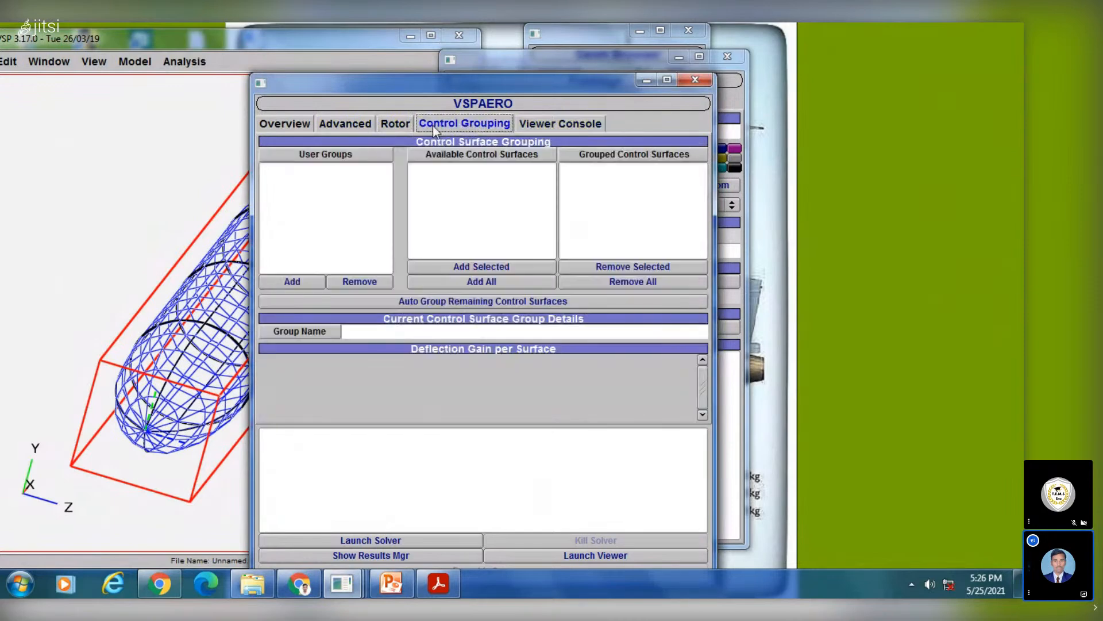
click(403, 126)
click(351, 123)
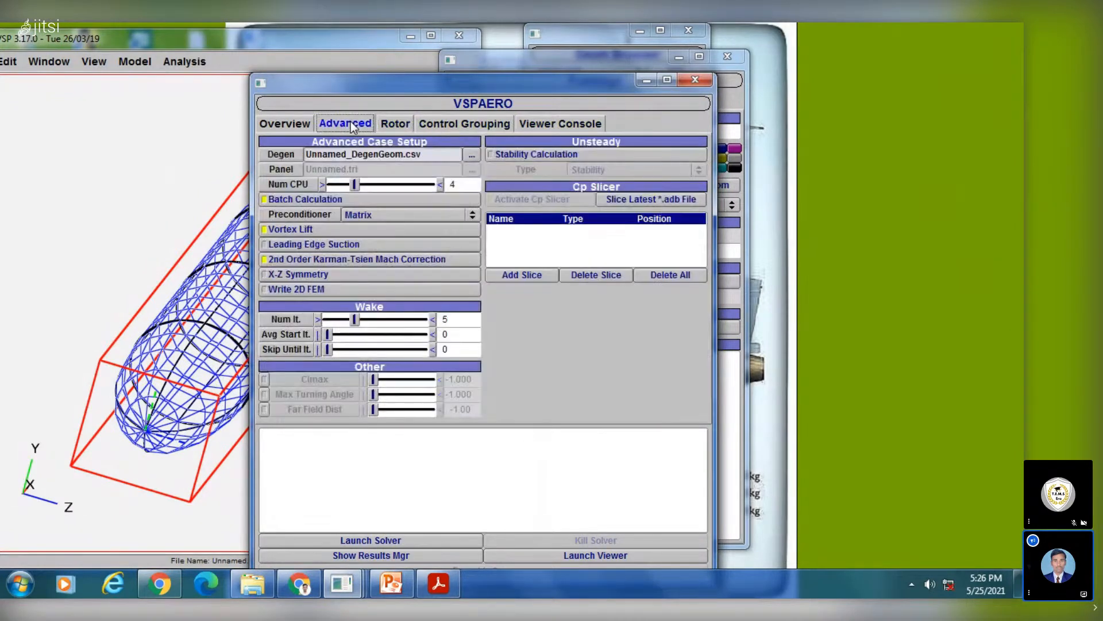
click(309, 125)
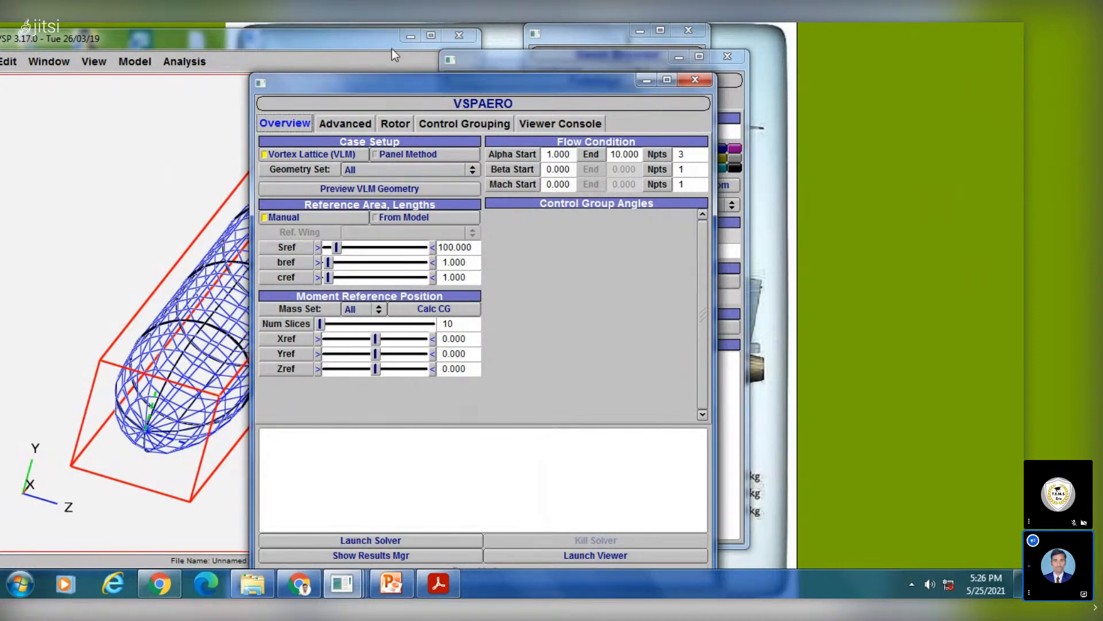
click(697, 79)
Step: Open Wave Drag, review its inflow/outflow and plot settings, run the analysis on the fuselage, and close it
click(185, 65)
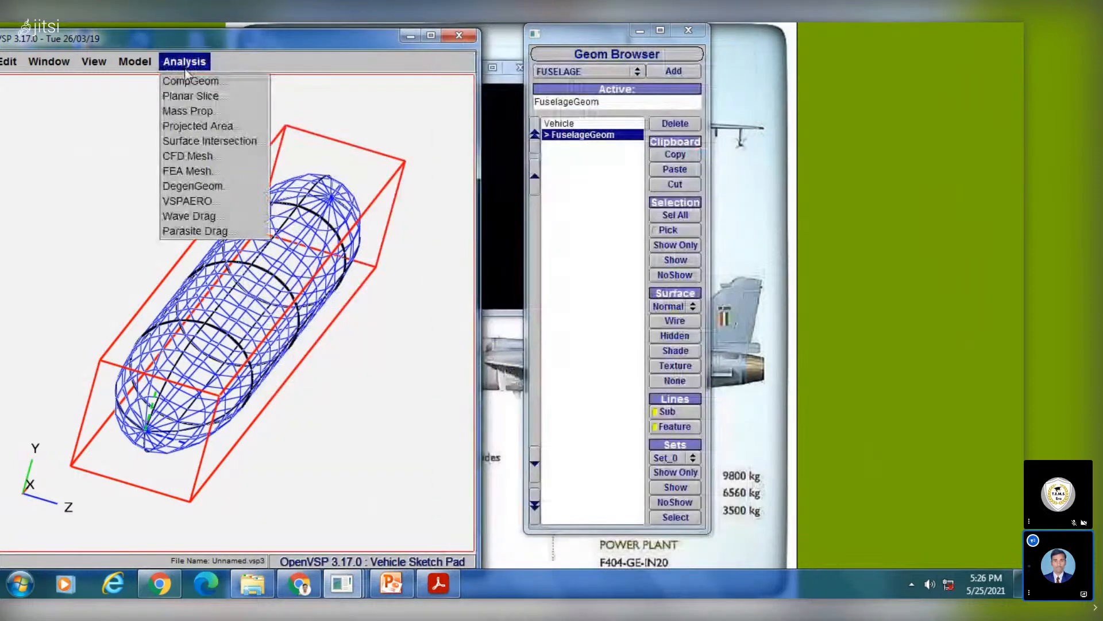
click(195, 215)
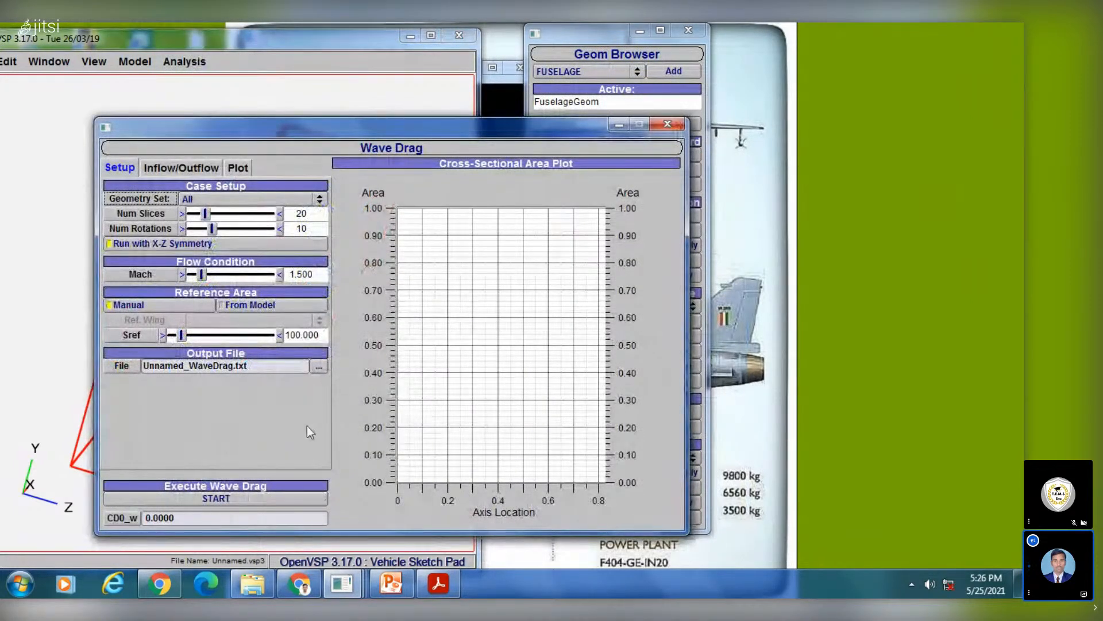
click(198, 168)
click(239, 167)
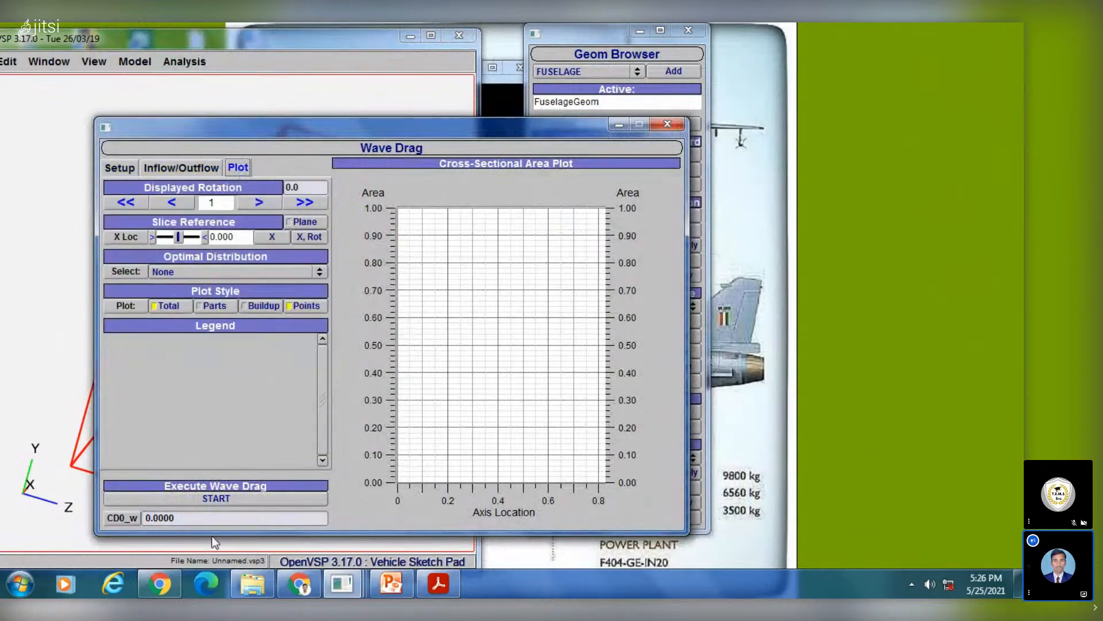
click(231, 500)
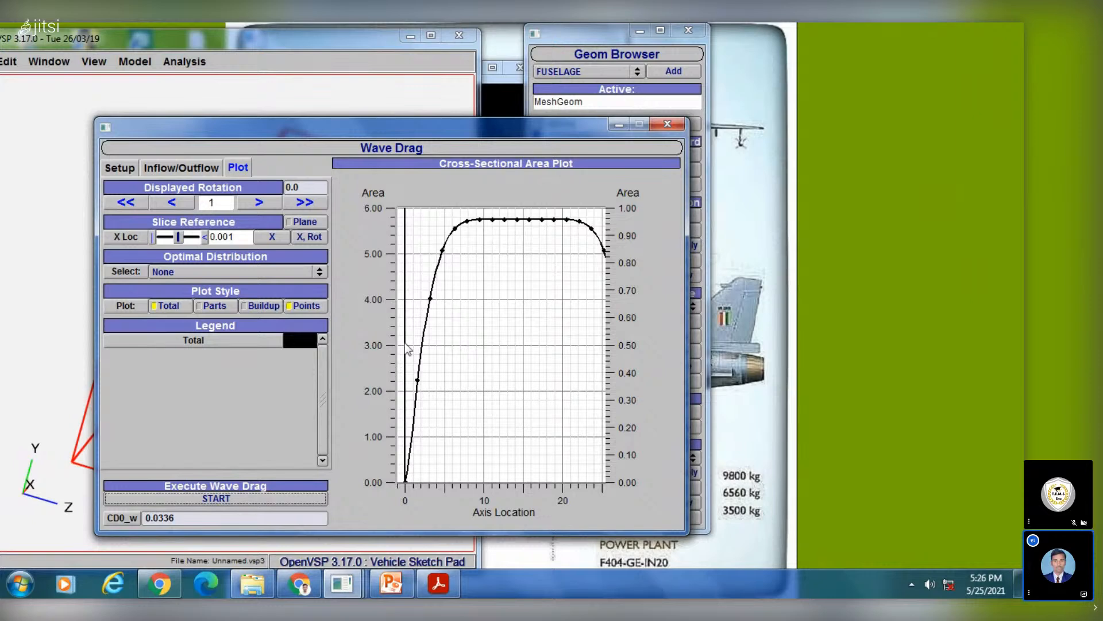
click(668, 124)
Step: Inspect the fuselage's wave drag mesh, open Parasite Drag to view its overview settings, and close it
drag(309, 223, 277, 305)
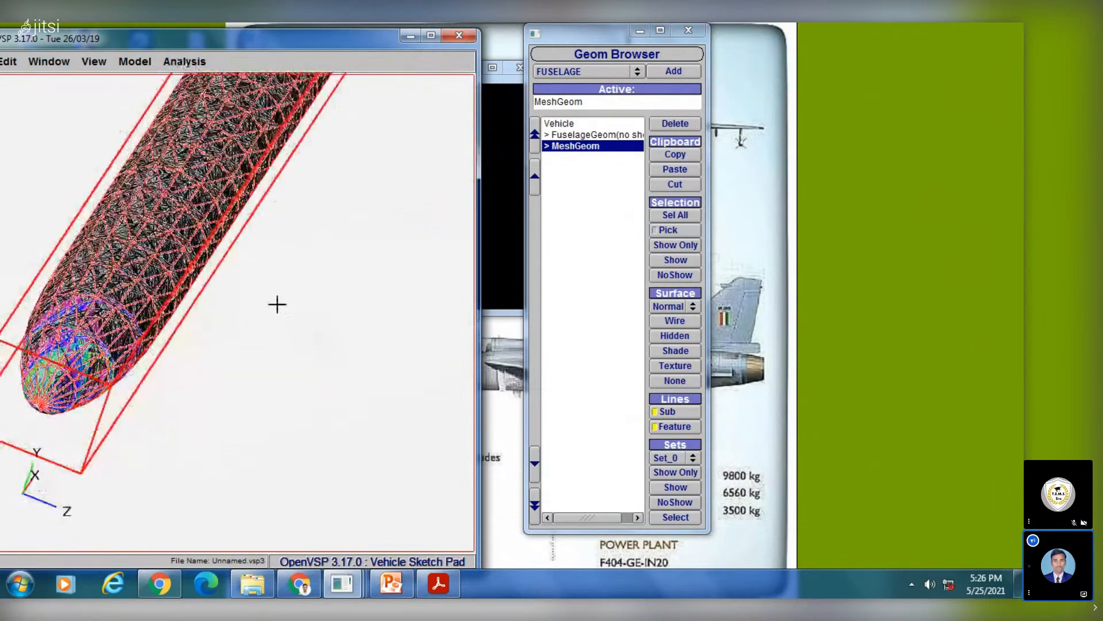
right_drag(276, 303, 300, 399)
click(173, 61)
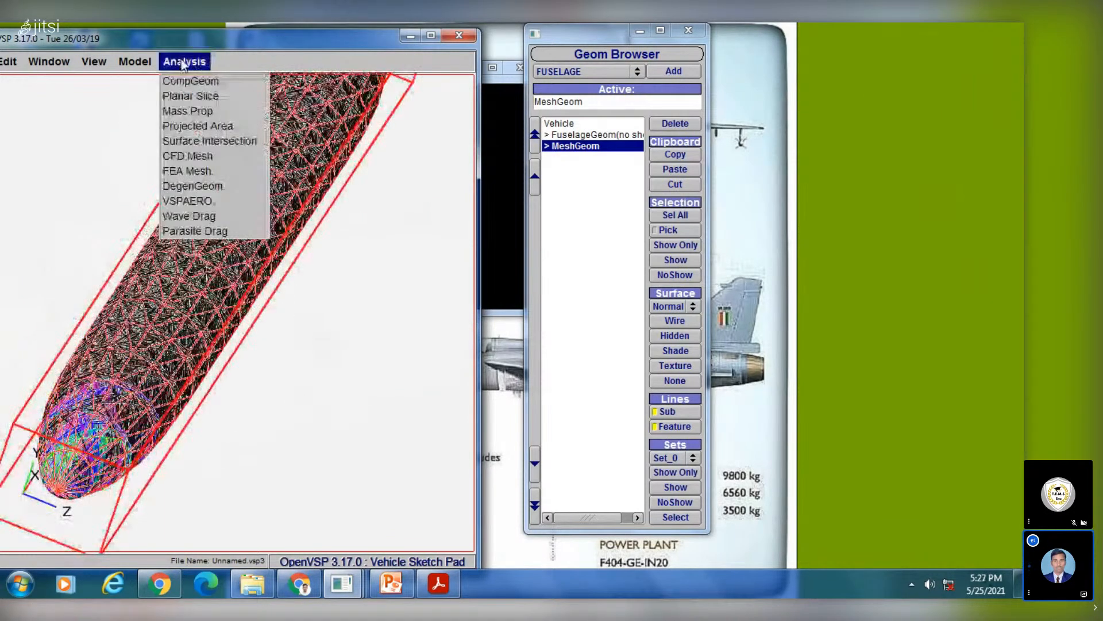
click(201, 232)
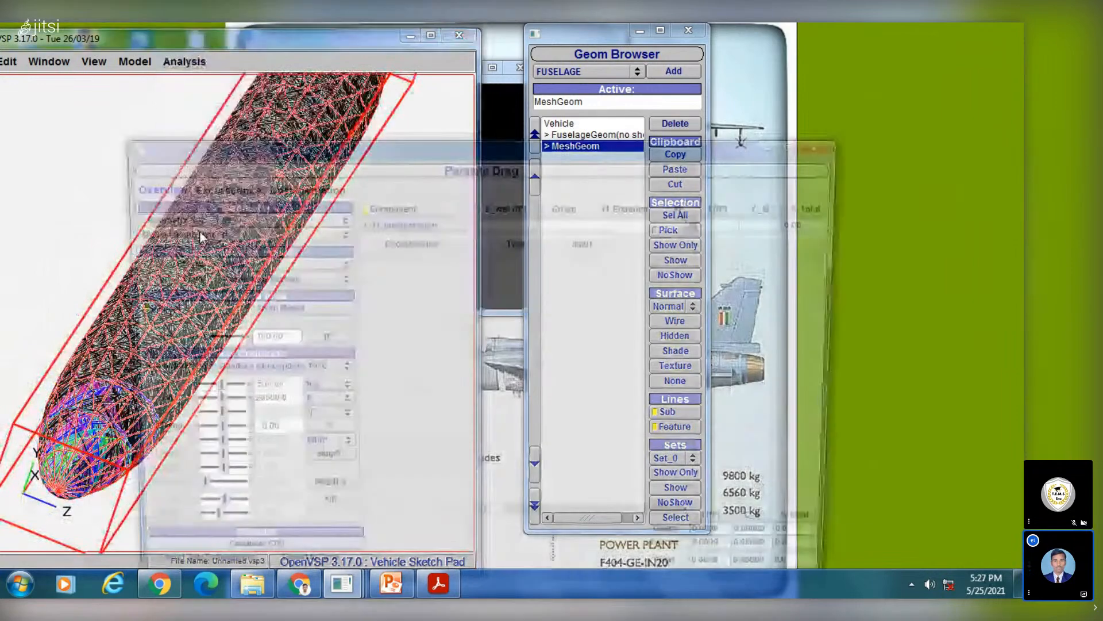
drag(556, 144, 553, 78)
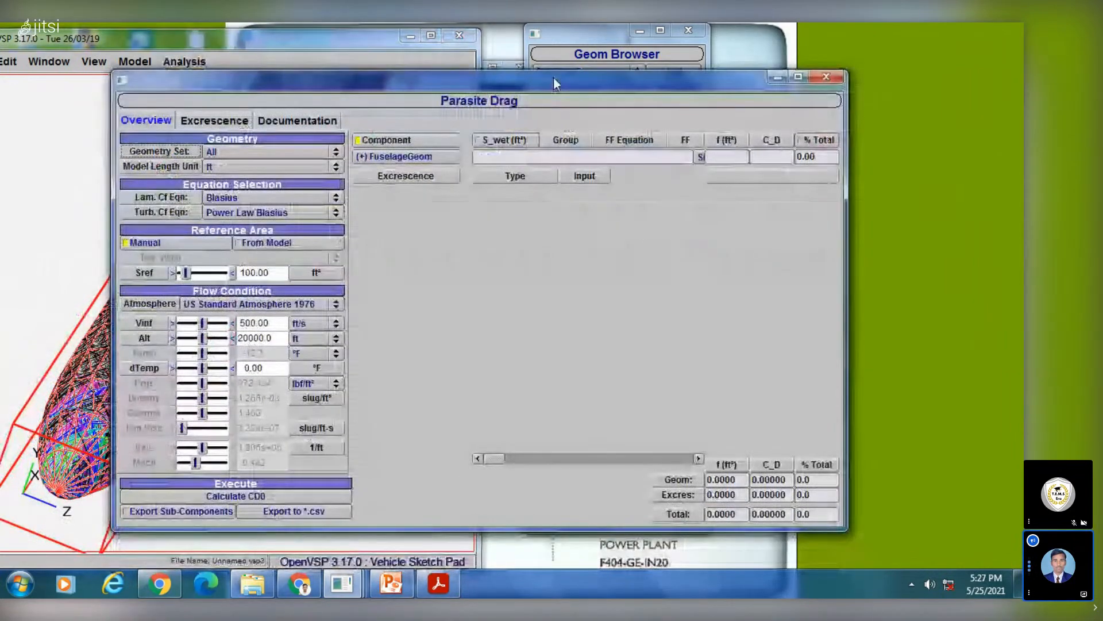
click(825, 79)
drag(195, 269, 155, 209)
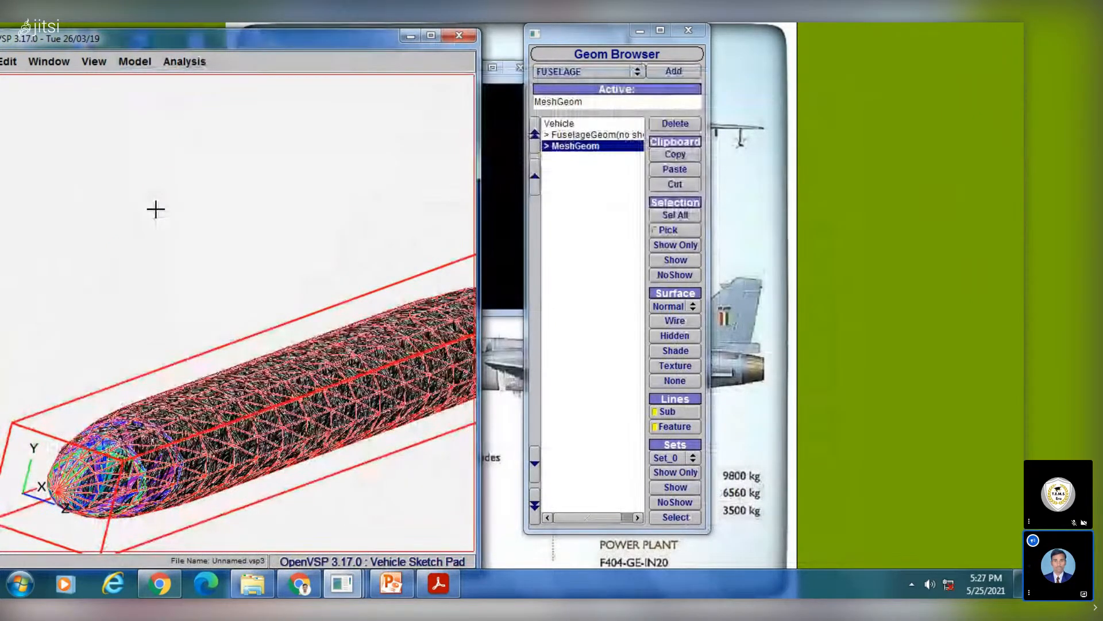
click(182, 63)
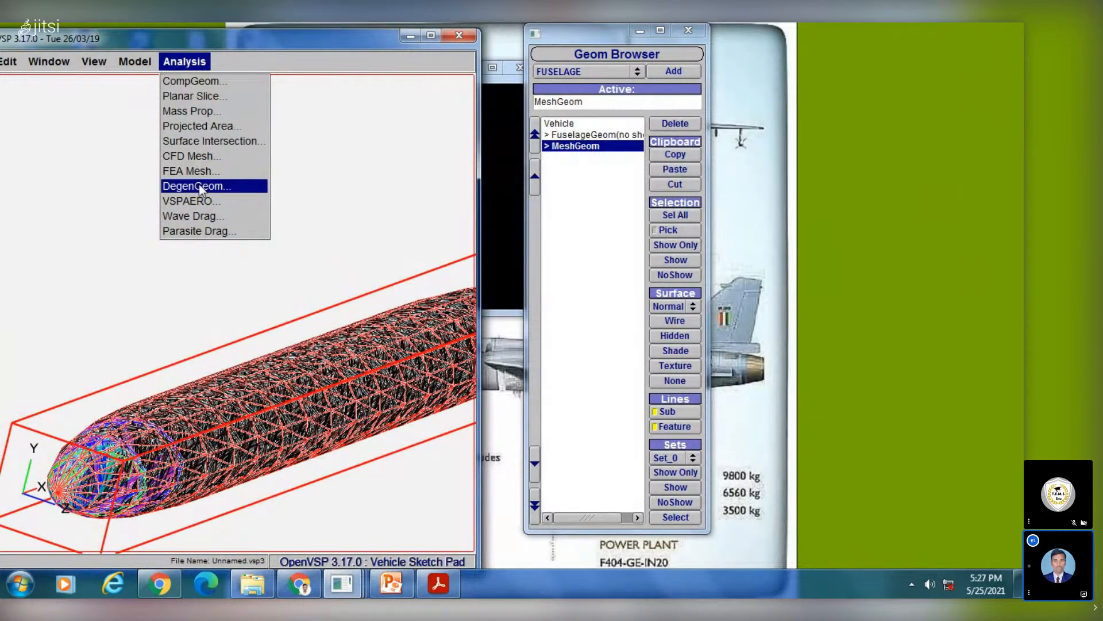
click(137, 183)
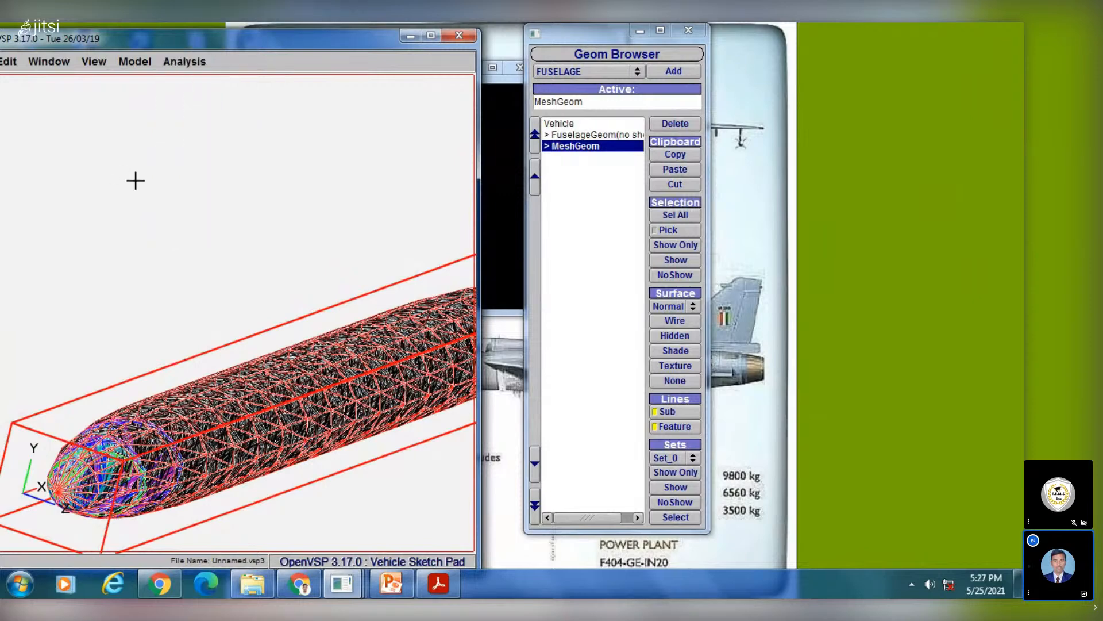
Step: Switch to the PowerPoint presentation on OpenVSP analysis and start the slide show from slide 2
click(392, 585)
click(80, 288)
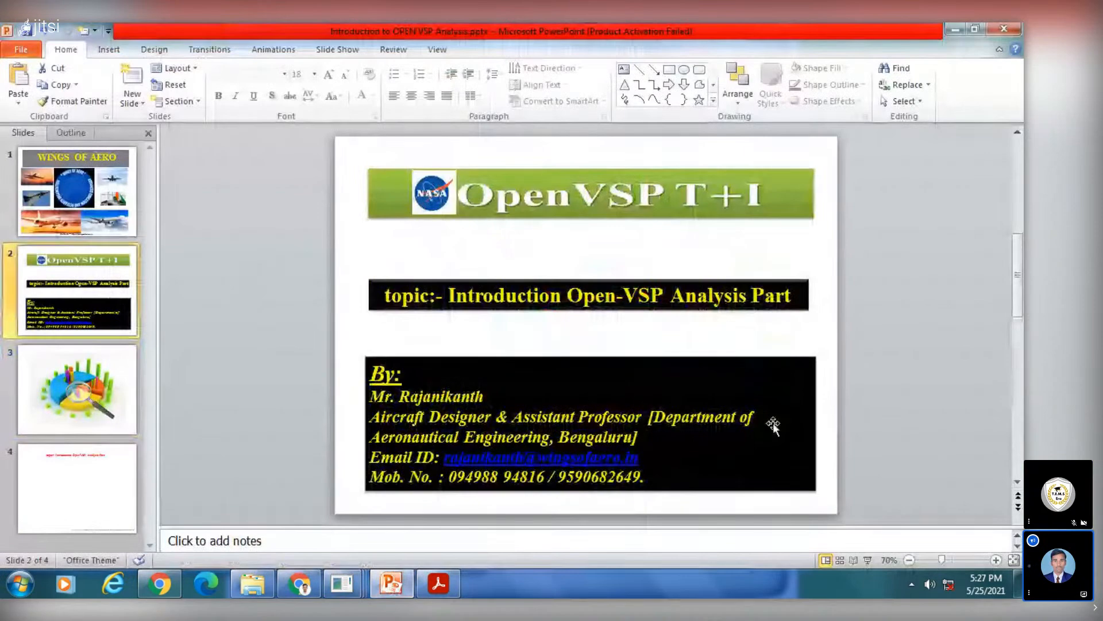
click(867, 559)
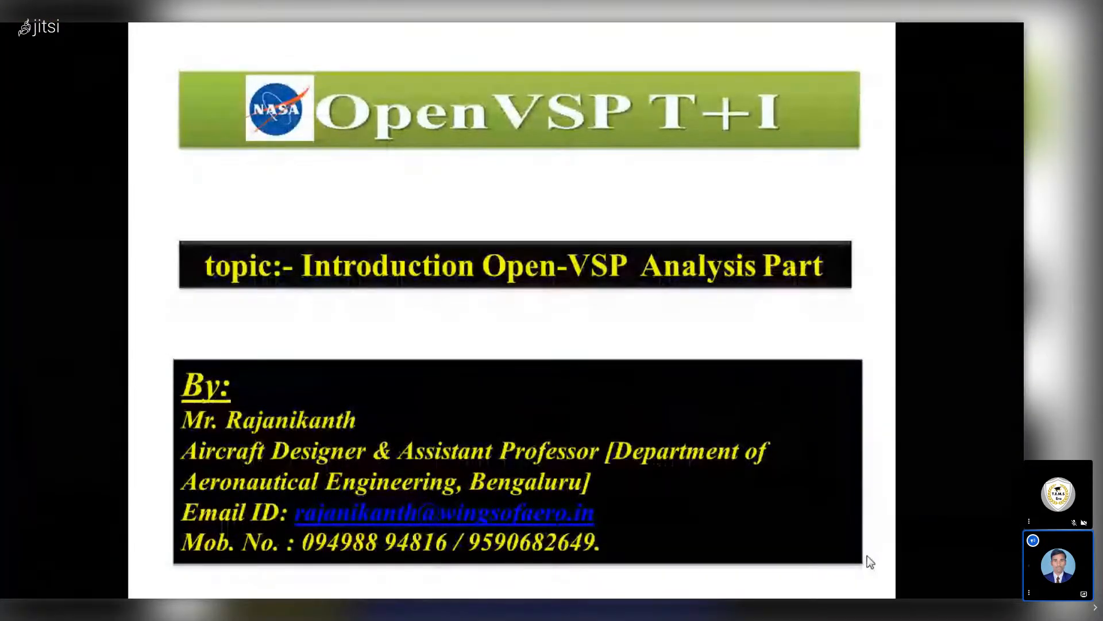